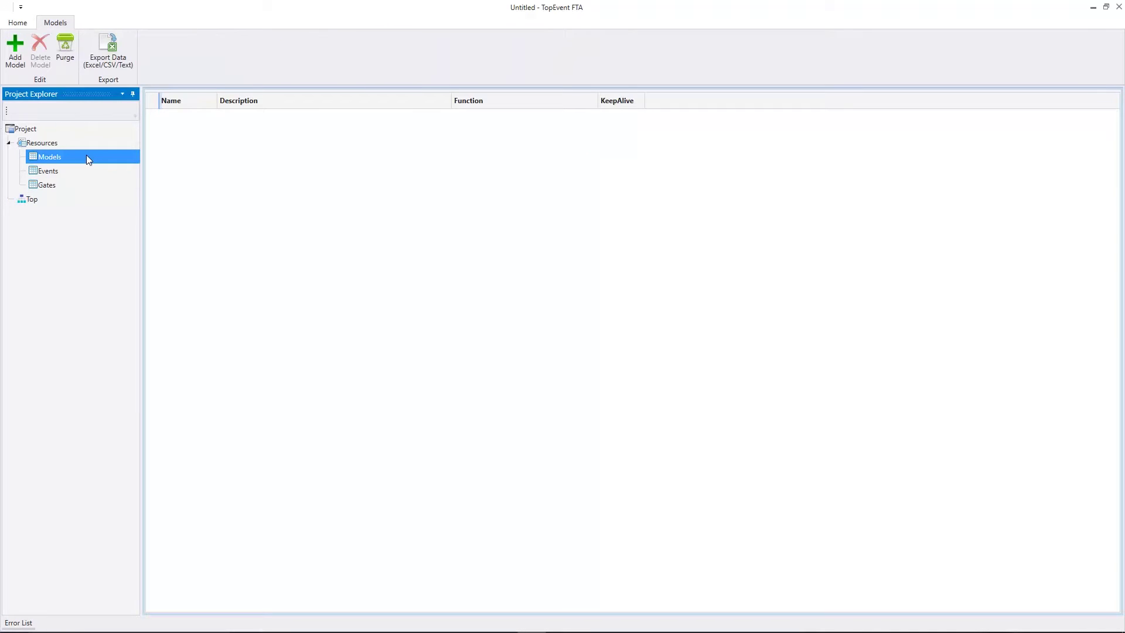
# Add constant model IV with its isolation-valve failure description and unavailability 2E-4
pyautogui.click(15, 60)
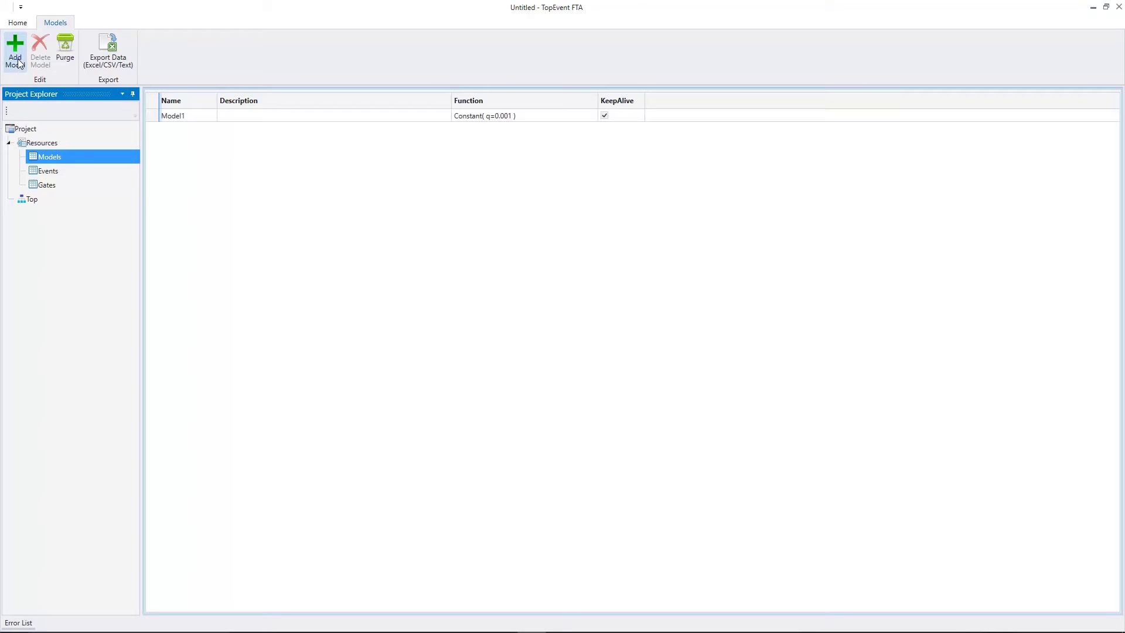
pyautogui.click(206, 120)
pyautogui.write('IV')
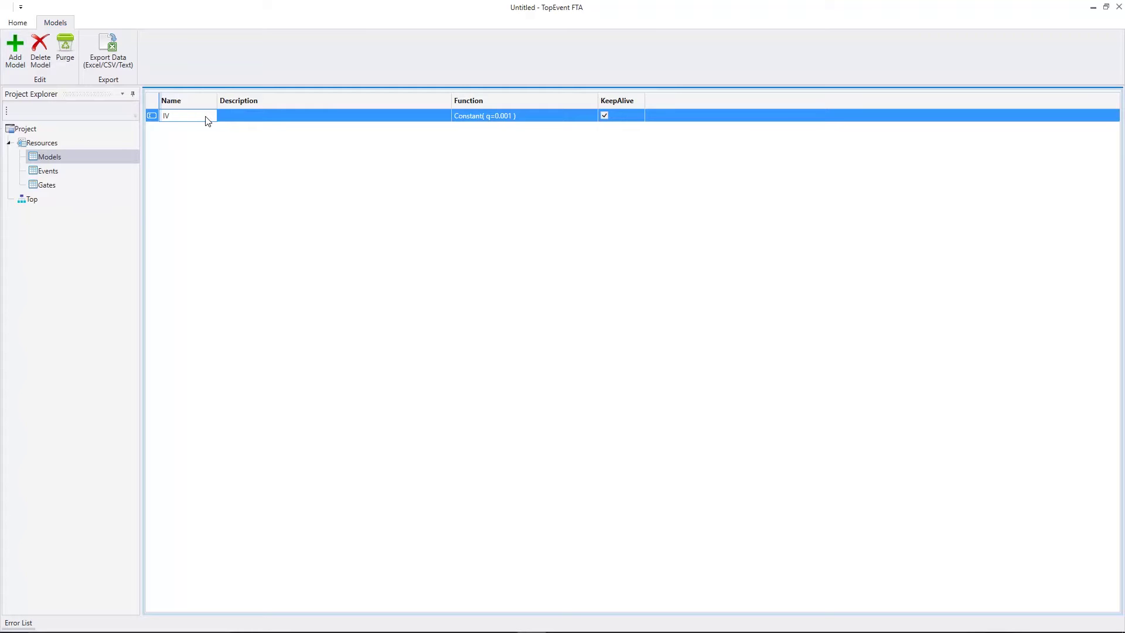
pyautogui.click(404, 120)
pyautogui.write('Isolation Valve - Failure to close when EMF is removed')
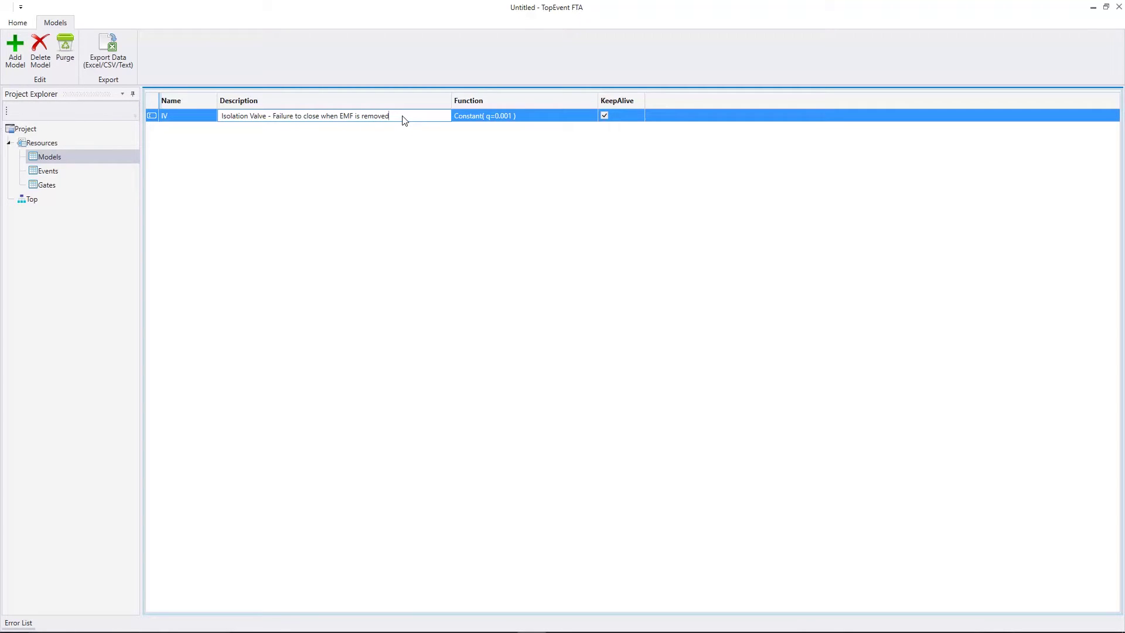
pyautogui.click(486, 119)
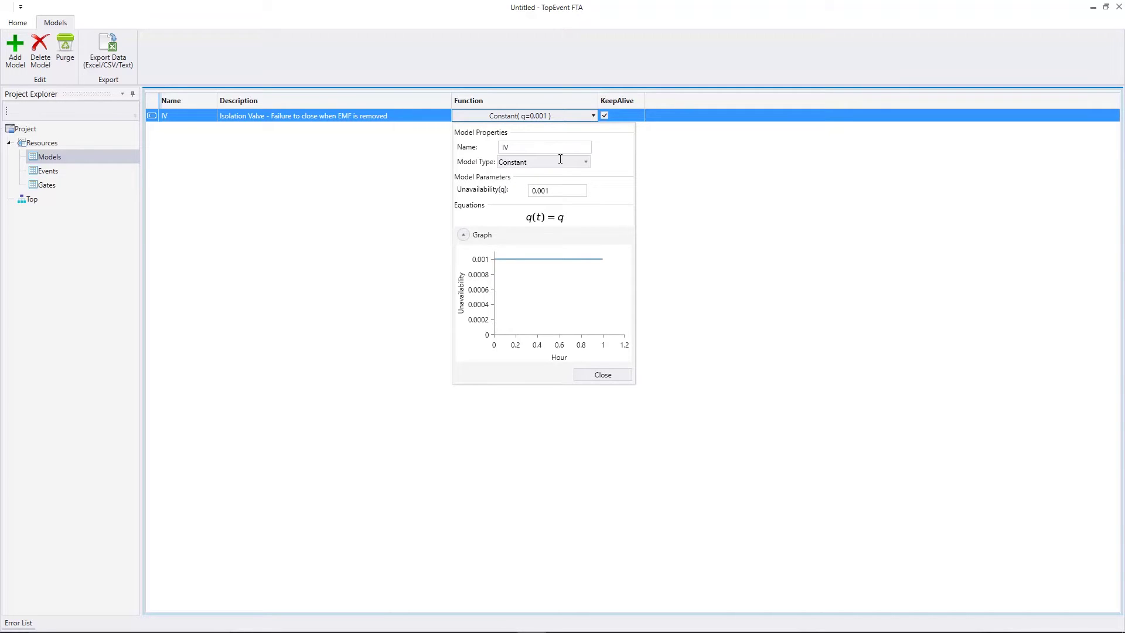
pyautogui.doubleClick(566, 191)
pyautogui.write('2E-4')
pyautogui.click(603, 375)
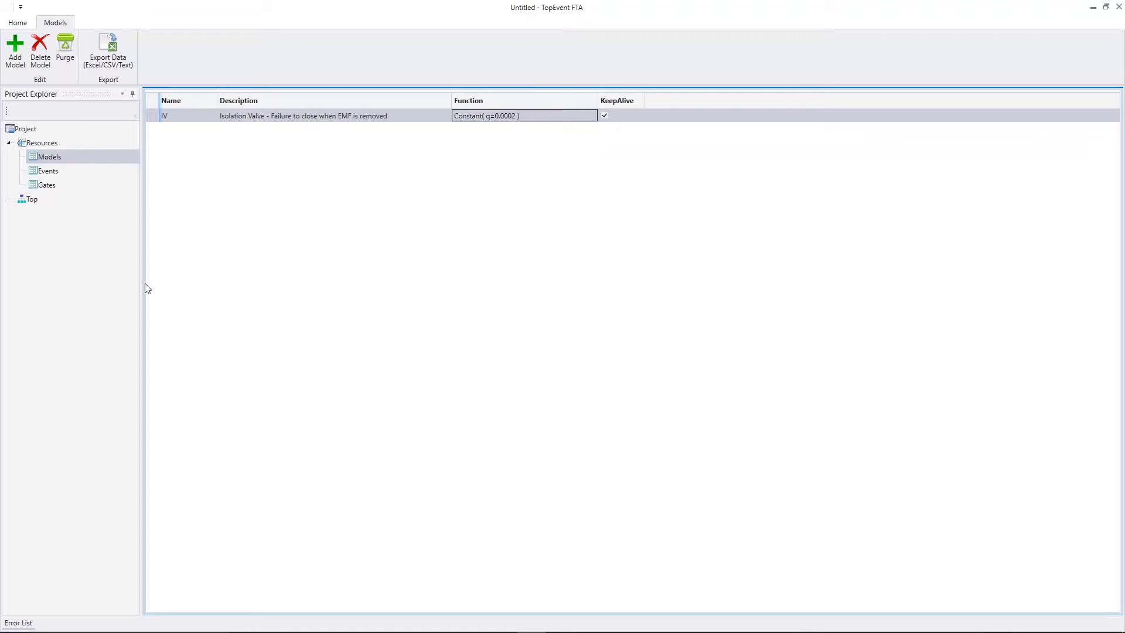
# Add constant model K, described as Relay Switch failure, with unavailability 3E-3
pyautogui.click(15, 50)
pyautogui.click(207, 130)
pyautogui.write('K')
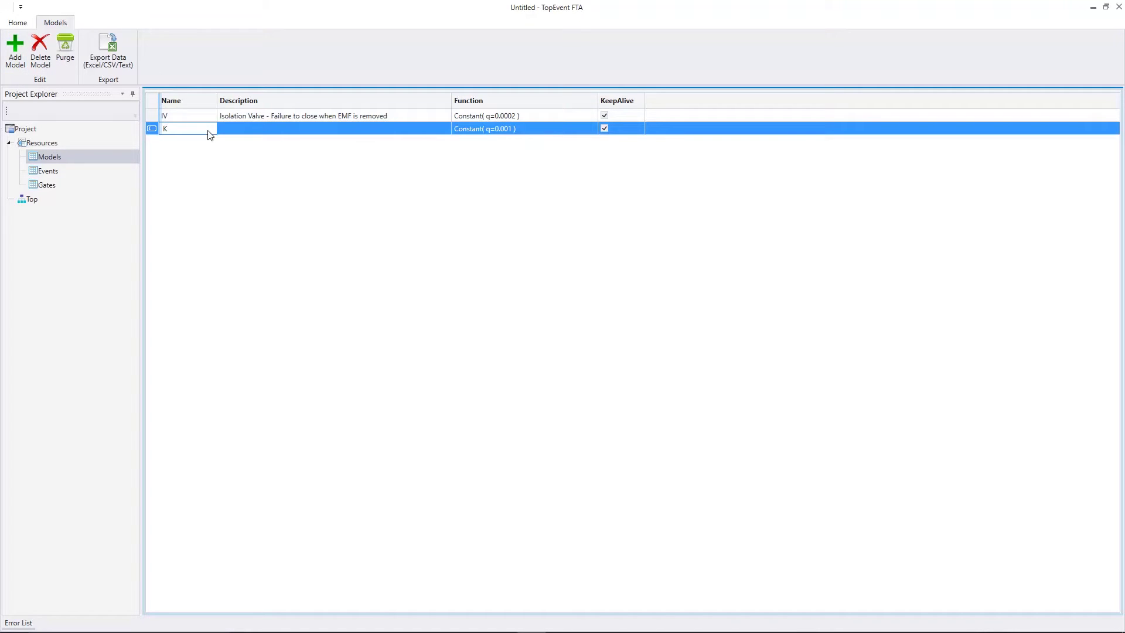
pyautogui.click(396, 130)
pyautogui.write('Relay Switch - Failure to return when EMF is removed')
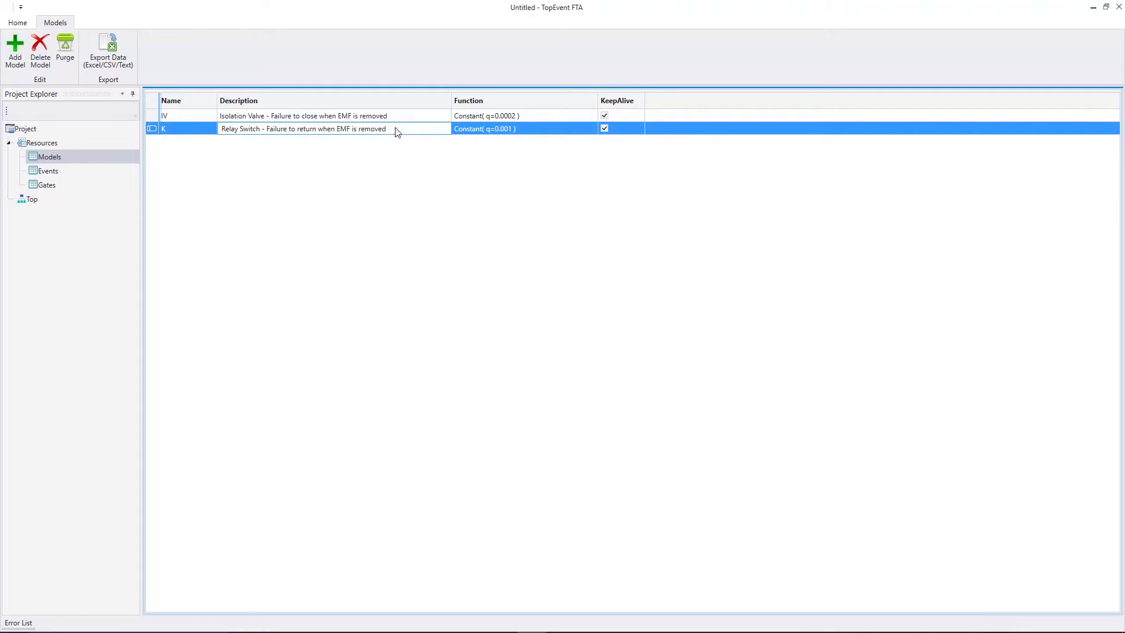
pyautogui.click(503, 130)
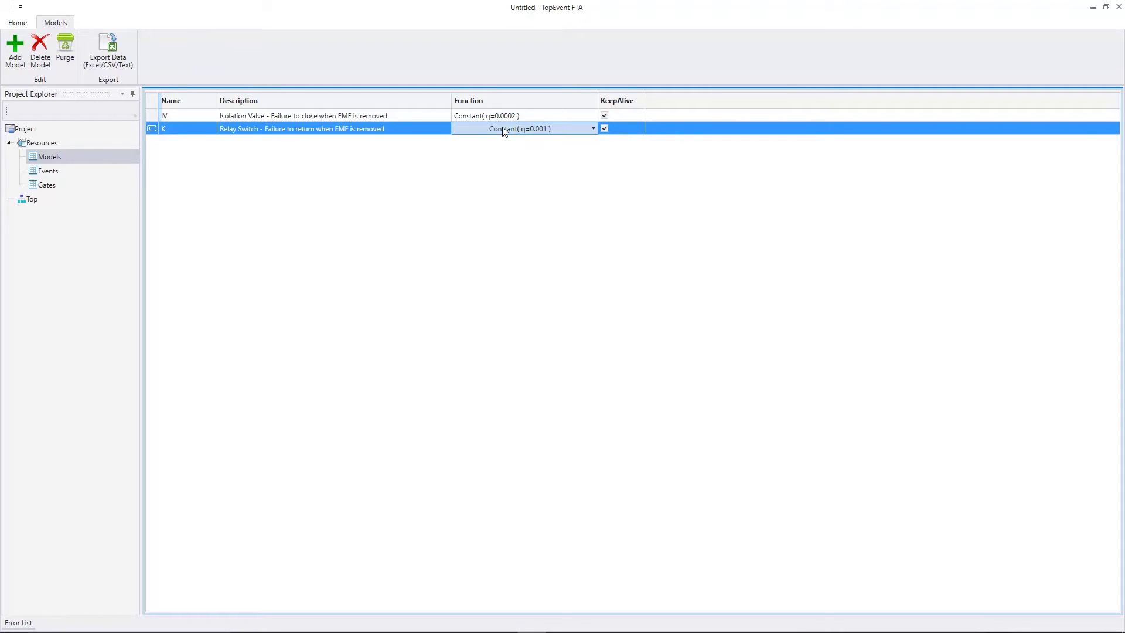
pyautogui.click(502, 130)
pyautogui.doubleClick(558, 210)
pyautogui.write('3E-3')
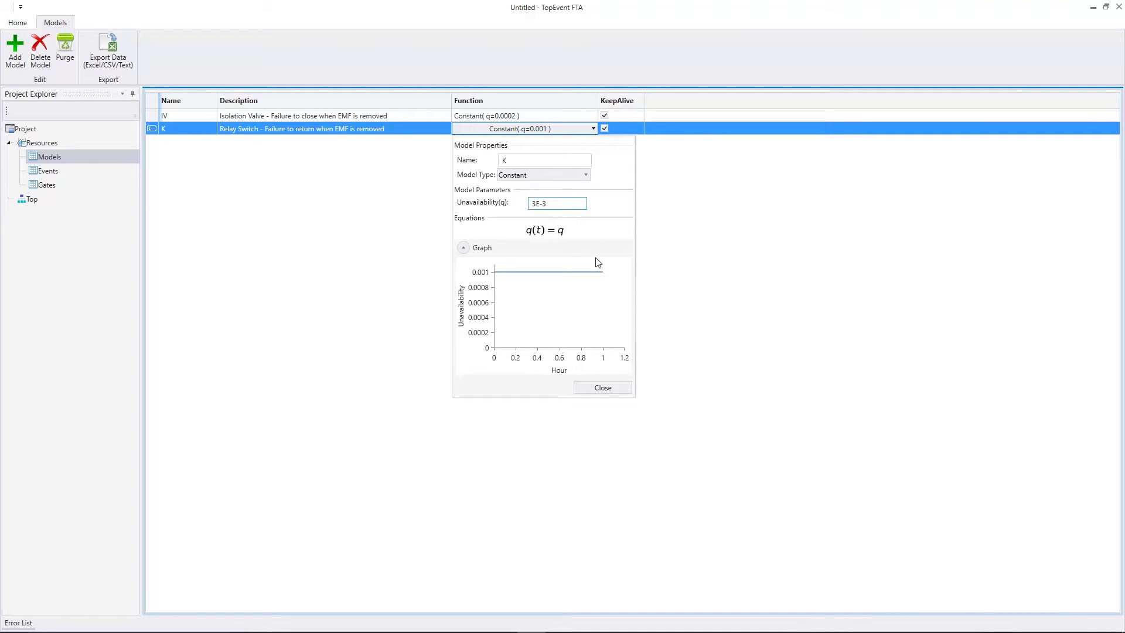
pyautogui.click(603, 389)
# Add model K6, 'Timer Relay Switch - Failure to time out', with unavailability 2E-2
pyautogui.click(15, 53)
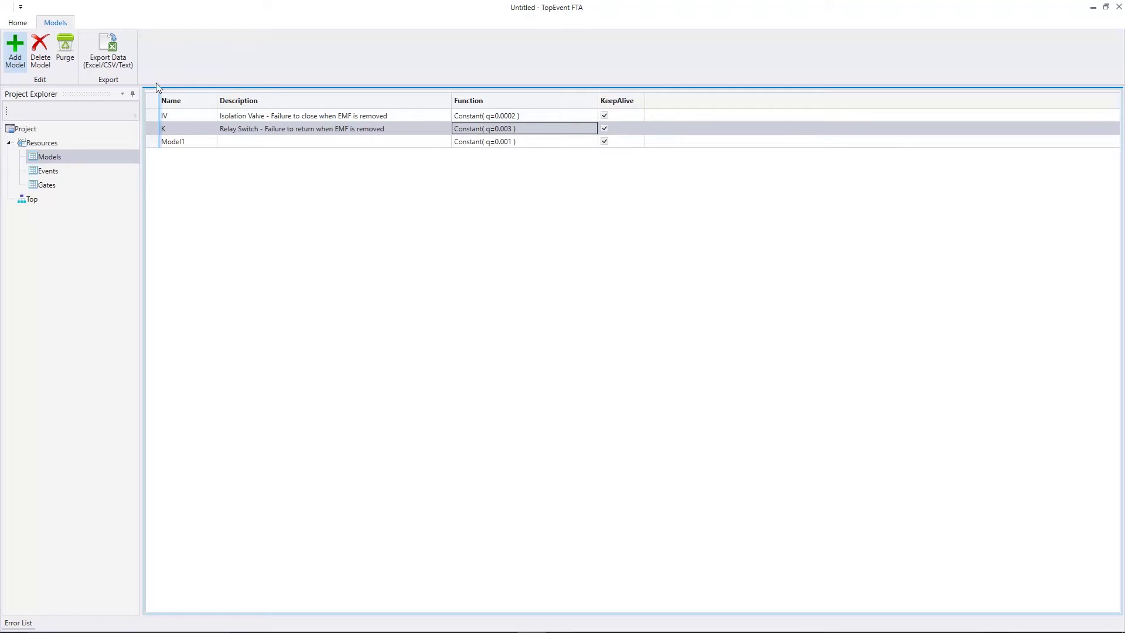
pyautogui.click(195, 145)
pyautogui.write('K6')
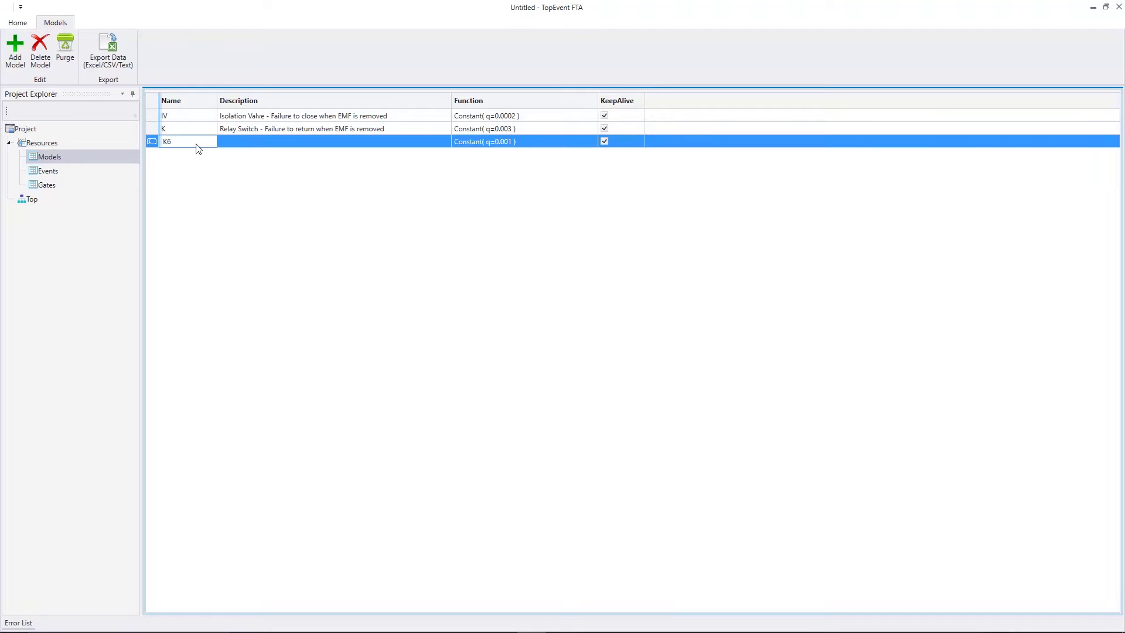
pyautogui.click(372, 144)
pyautogui.write('Timer Relay Switch - Failure to time out')
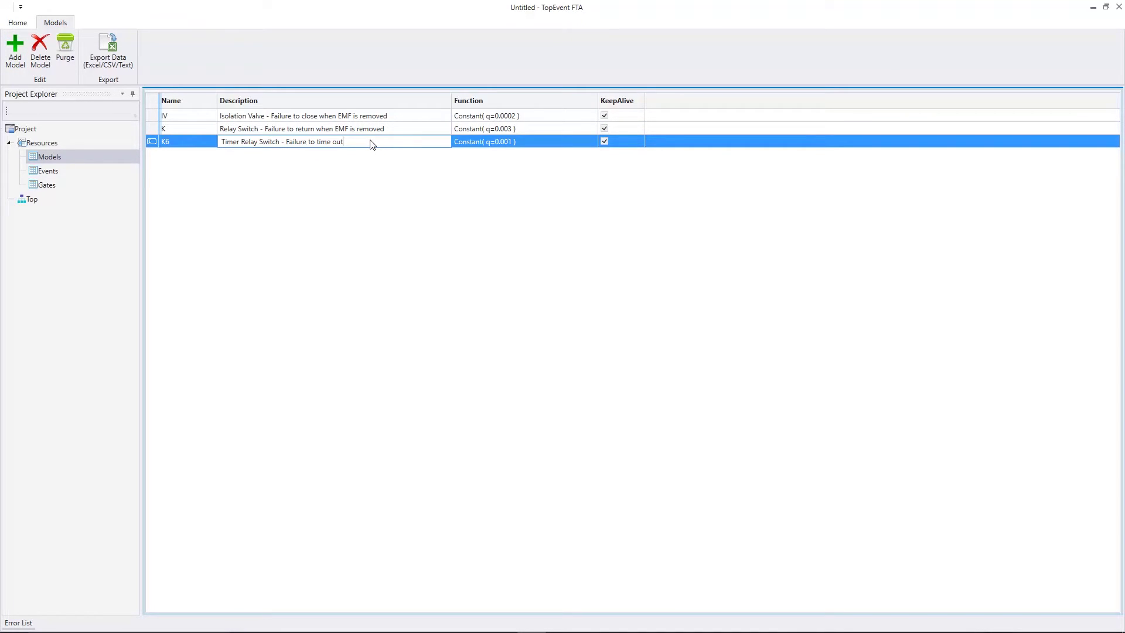
pyautogui.click(517, 142)
pyautogui.doubleClick(557, 216)
pyautogui.write('2E-2')
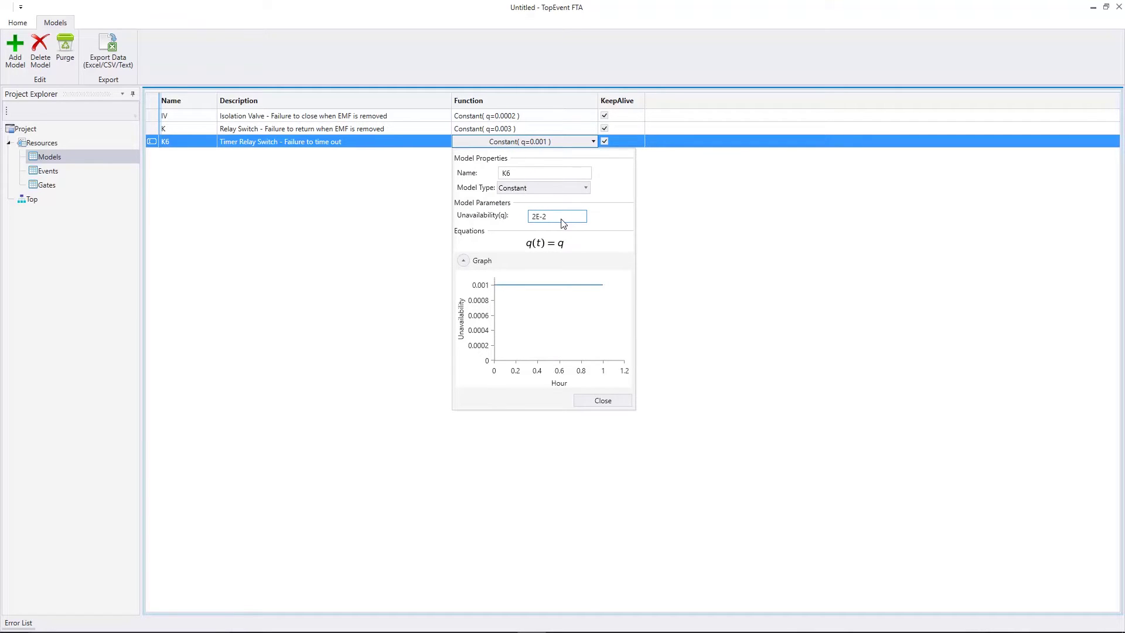
pyautogui.click(603, 401)
# Add manual-switch model S7 with its description and unavailability 1E-2
pyautogui.click(16, 54)
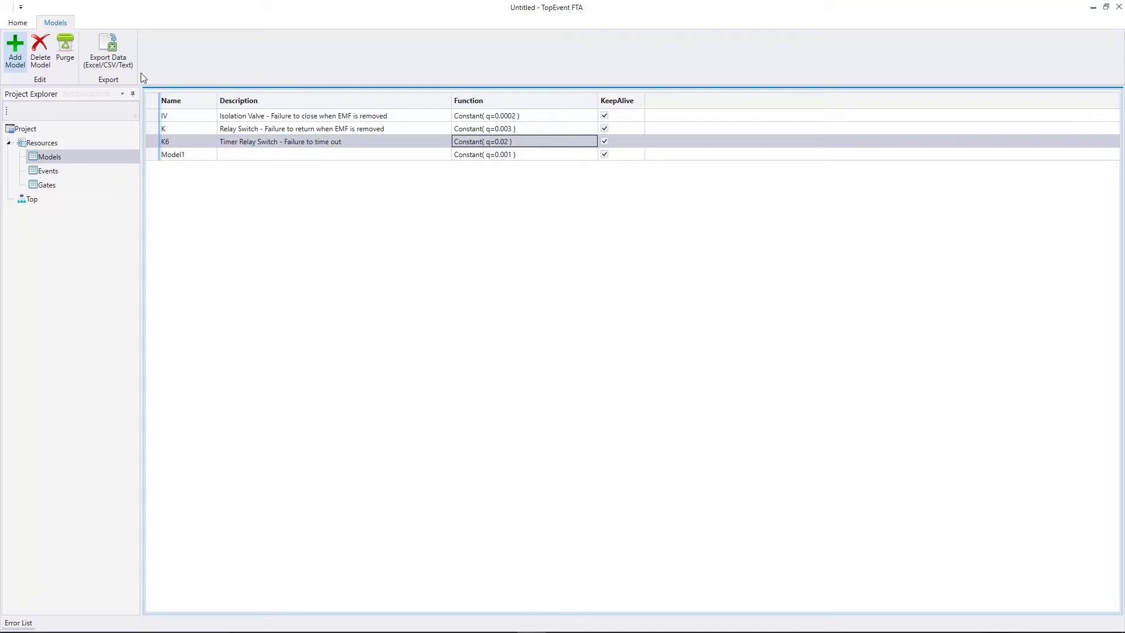
pyautogui.click(193, 156)
pyautogui.write('S7\tManual Switch - Operational failure to open Switch')
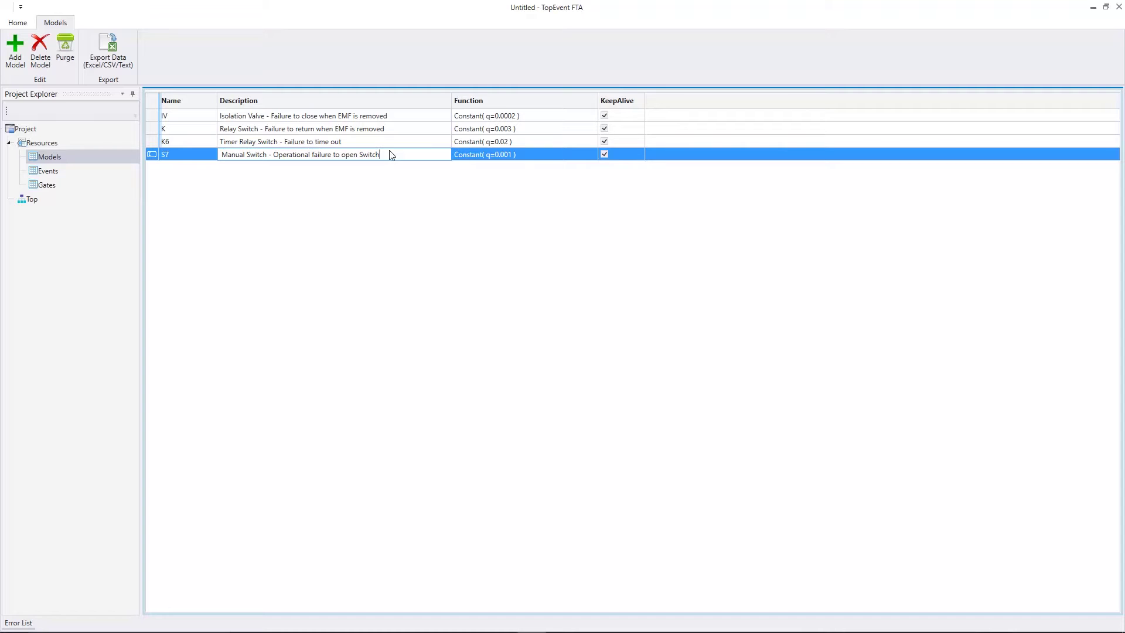
pyautogui.click(481, 157)
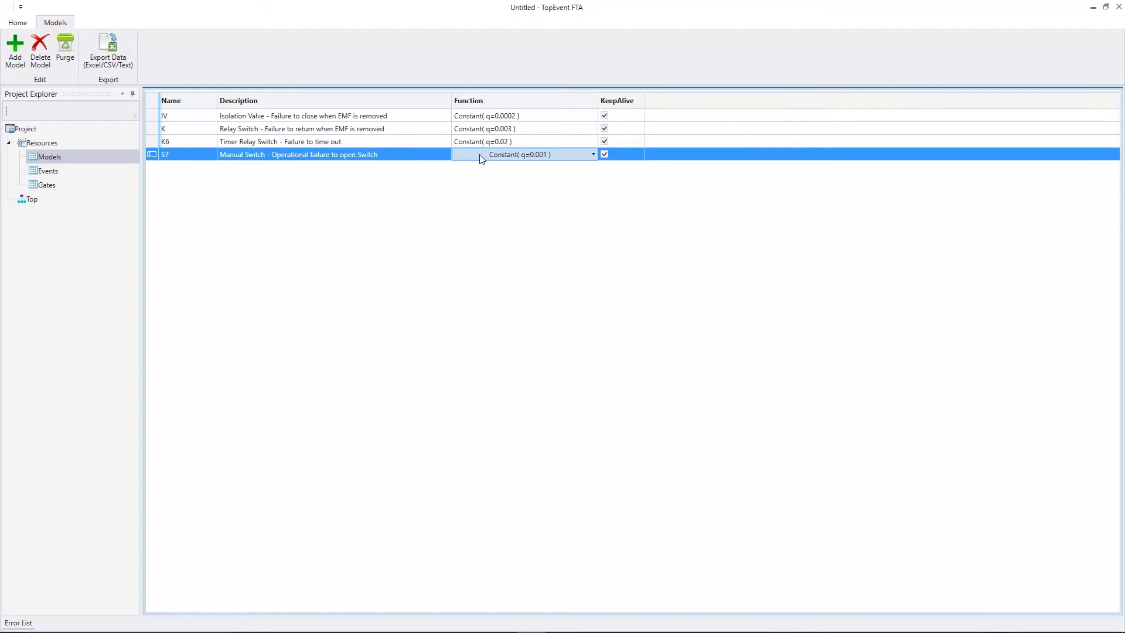
pyautogui.click(480, 157)
pyautogui.click(558, 229)
pyautogui.write('1E-2')
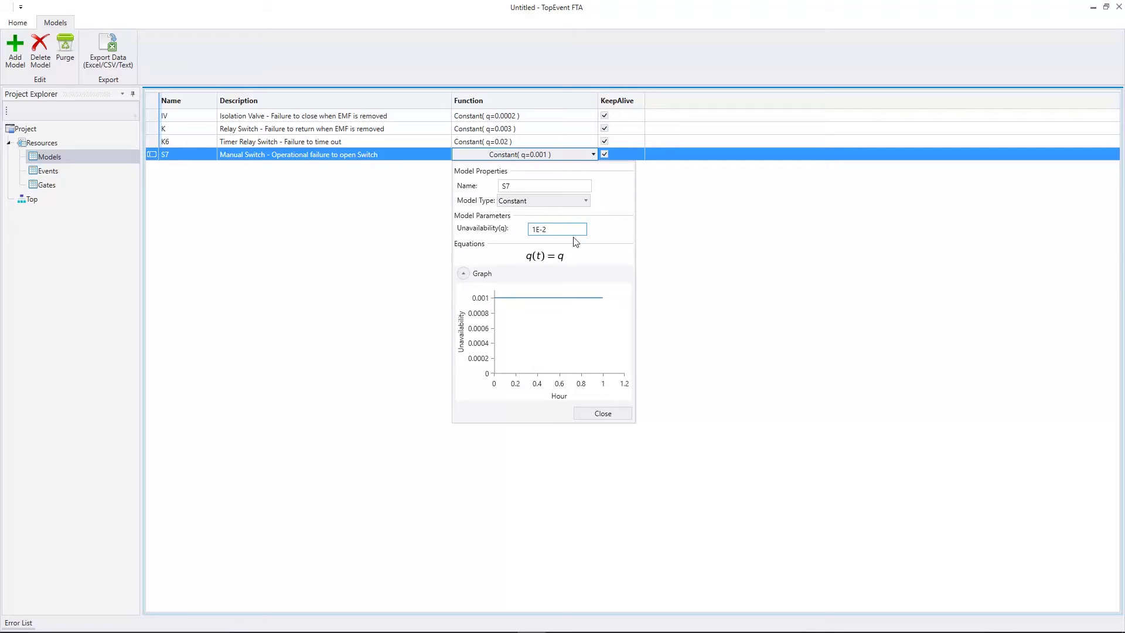
pyautogui.click(603, 414)
# Add manual-switch model S8 with its description and unavailability 5E-5
pyautogui.click(15, 51)
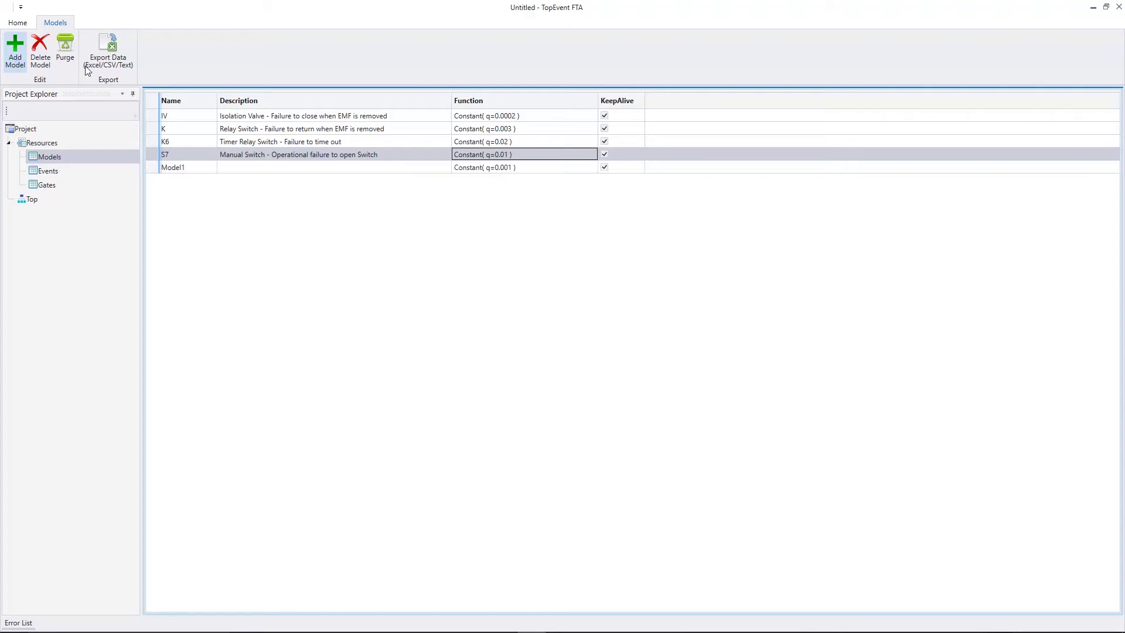
pyautogui.doubleClick(206, 168)
pyautogui.write('S8')
pyautogui.click(386, 168)
pyautogui.write('Manual Switch - Failure to open when commanded')
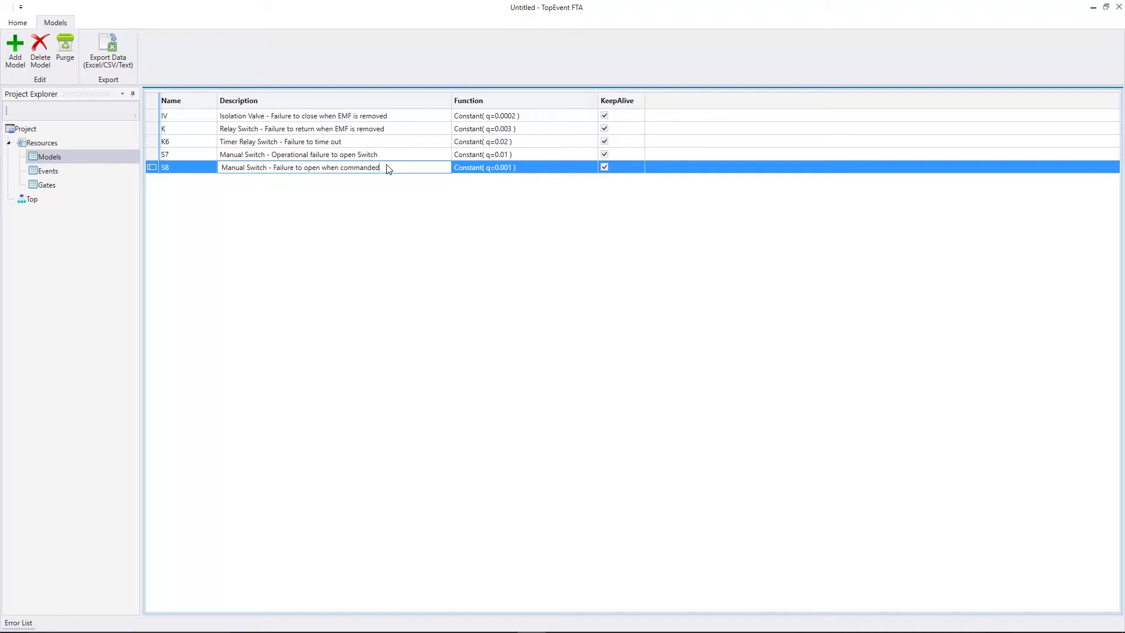
pyautogui.click(496, 170)
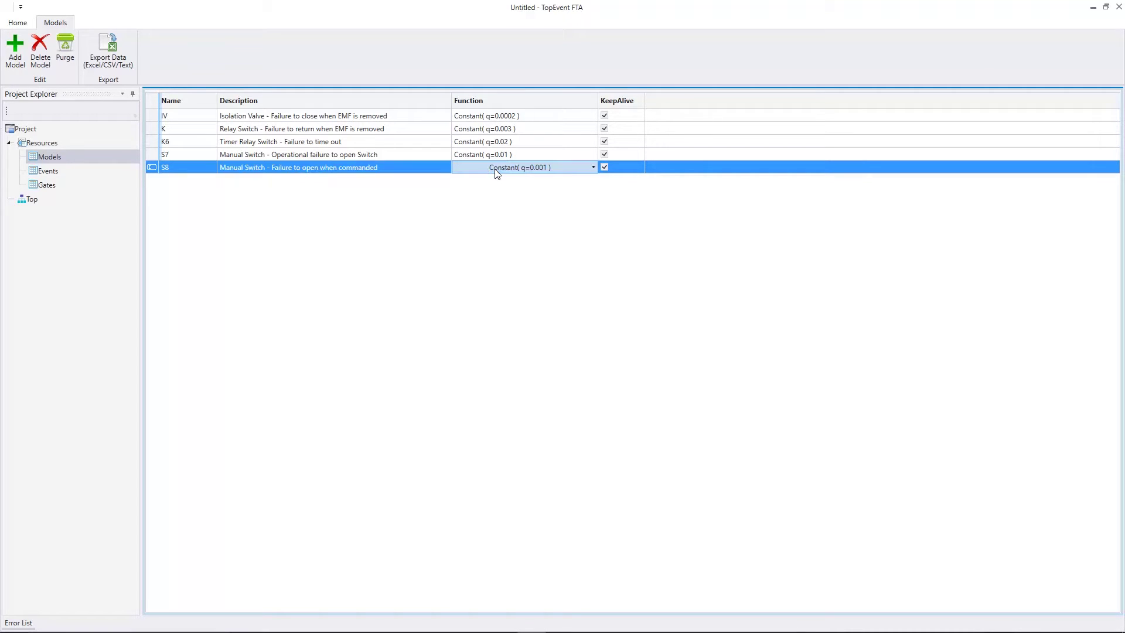
pyautogui.click(496, 170)
pyautogui.doubleClick(562, 244)
pyautogui.write('5E-5')
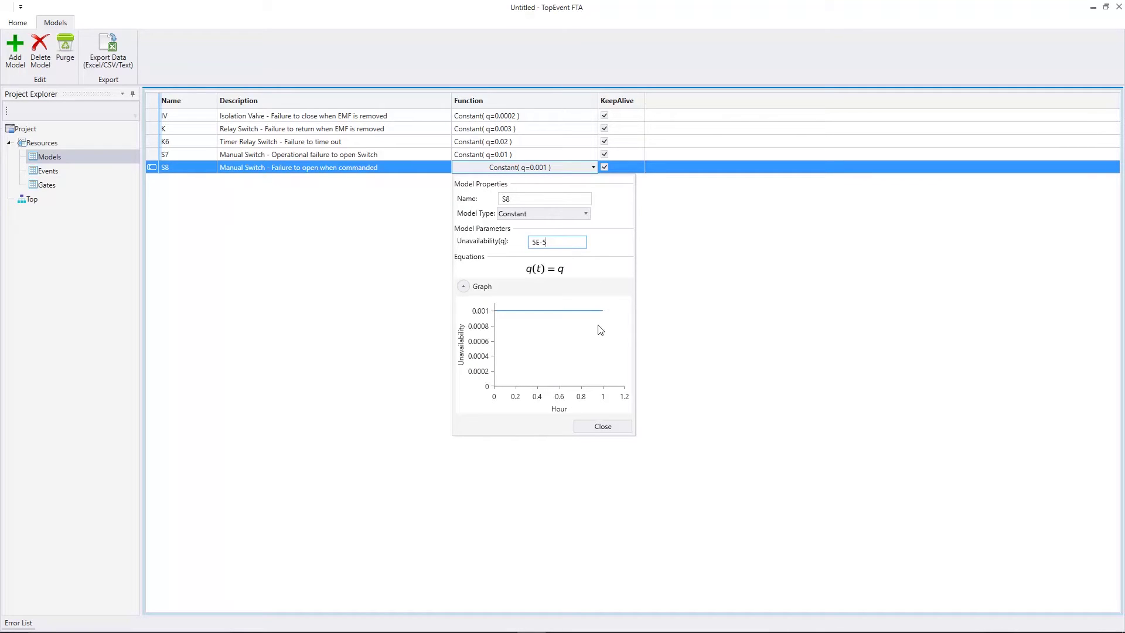
pyautogui.click(603, 427)
# In the Top diagram, rename the top event G1, give it the thruster-propellant description, and make it an And gate
pyautogui.click(68, 199)
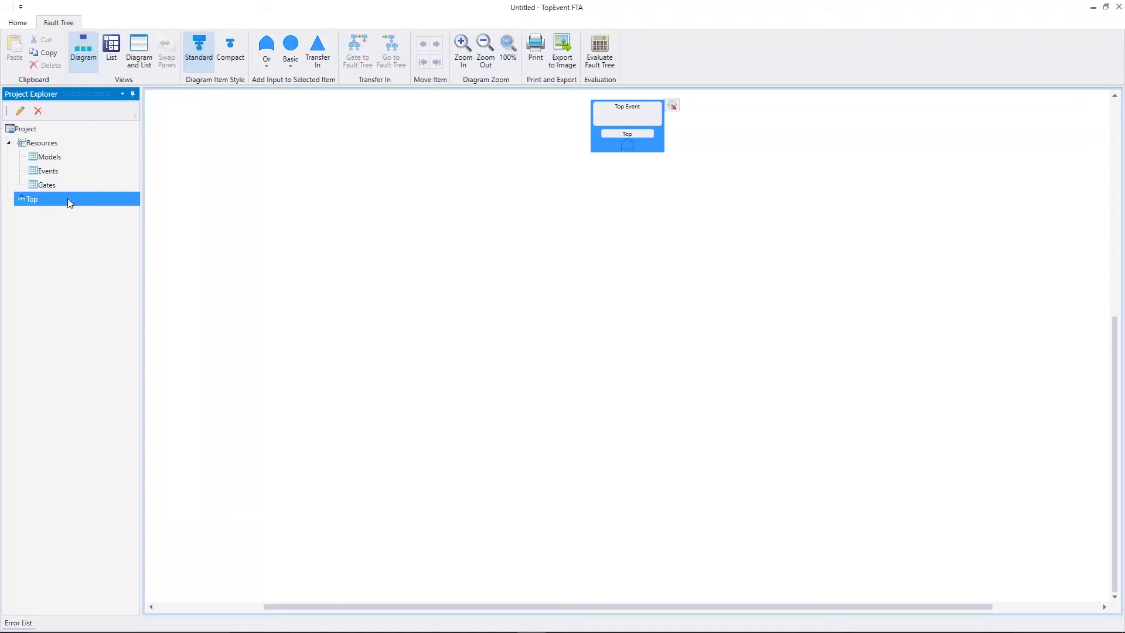
pyautogui.click(672, 111)
pyautogui.doubleClick(746, 142)
pyautogui.write('G1')
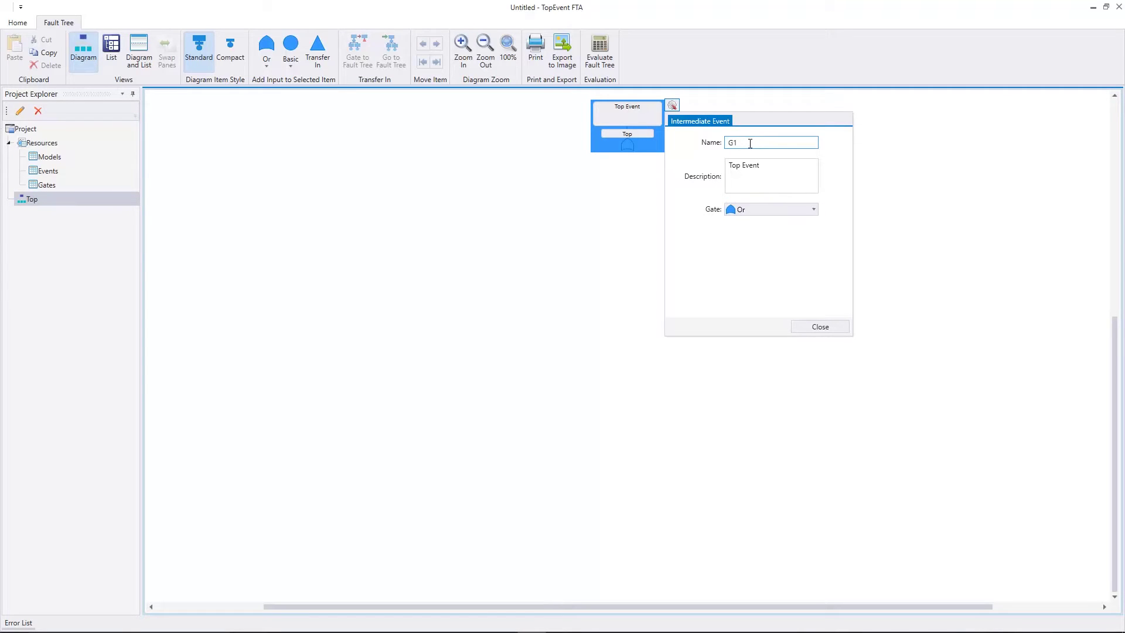
pyautogui.click(784, 187)
pyautogui.hotkey('ctrl', 'a')
pyautogui.write('THRUSTER SUPPLIED WITH PROPELLANT AFTER THRUST CUTOFF')
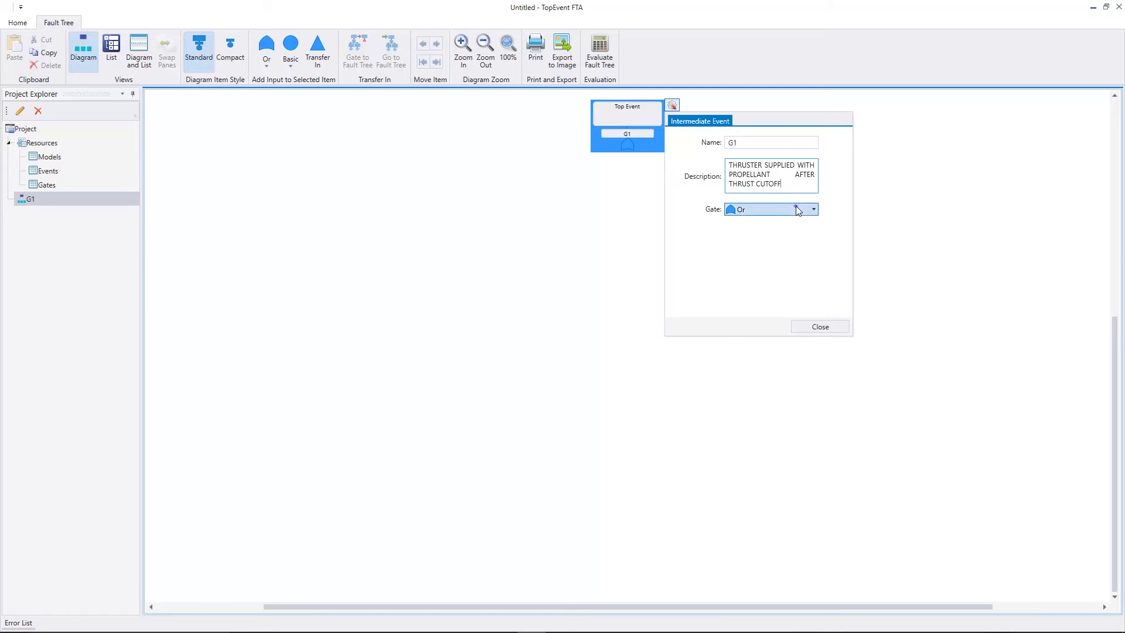
pyautogui.click(796, 210)
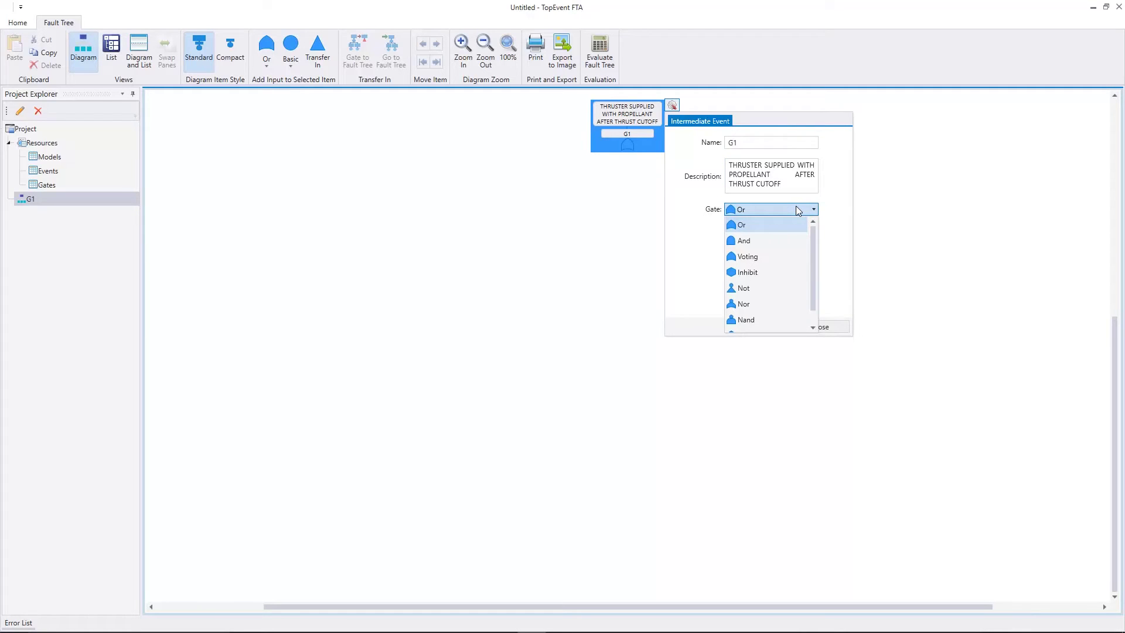
pyautogui.click(769, 241)
pyautogui.click(806, 321)
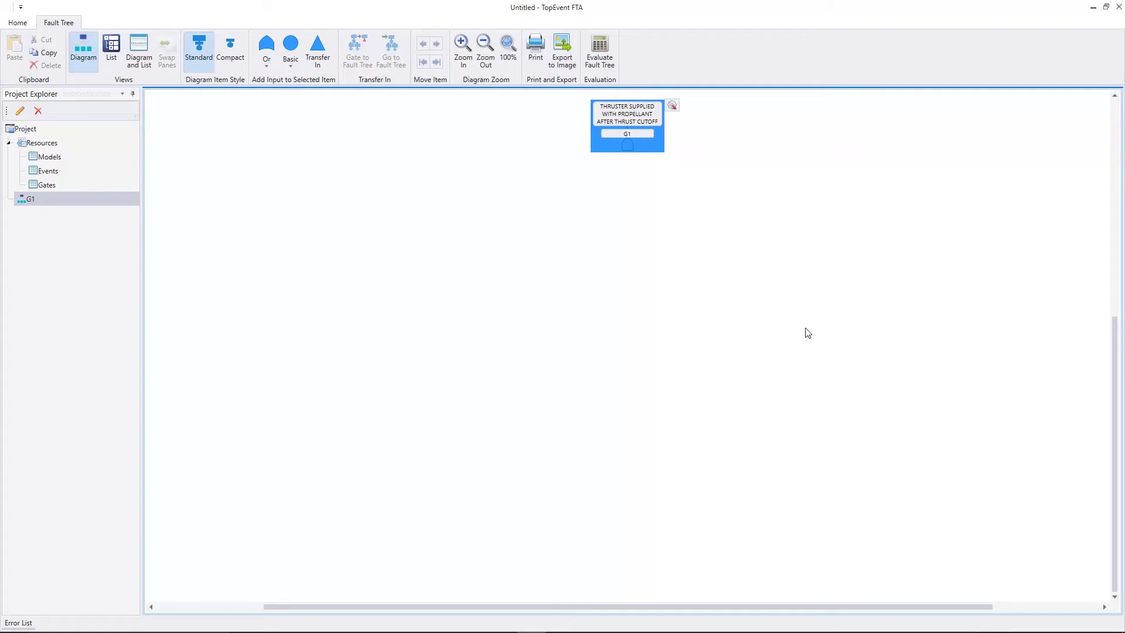
# Add two Or gates under G1 and name the second G3, for isolation valve IV2 remaining open
pyautogui.click(266, 47)
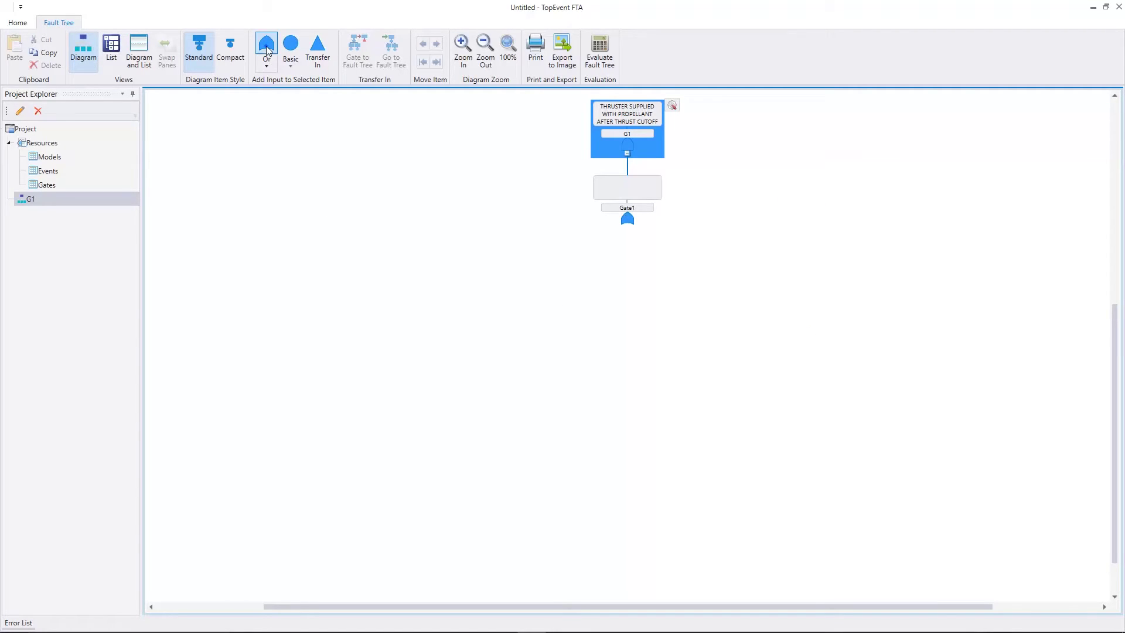
pyautogui.click(266, 47)
pyautogui.click(709, 194)
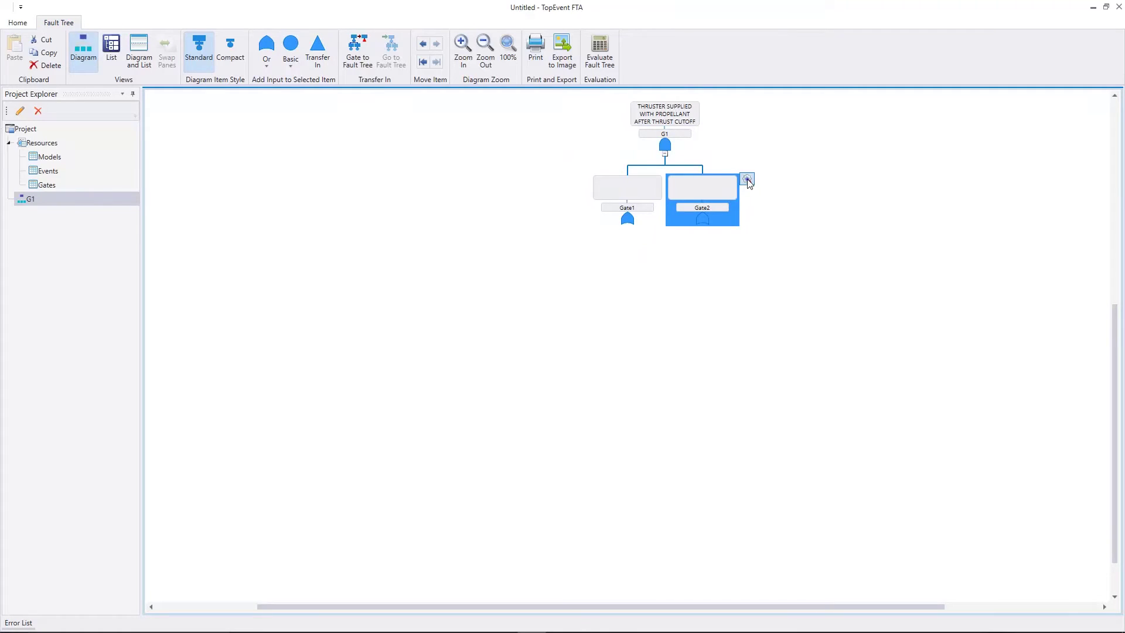
pyautogui.click(748, 179)
pyautogui.doubleClick(828, 216)
pyautogui.write('G3')
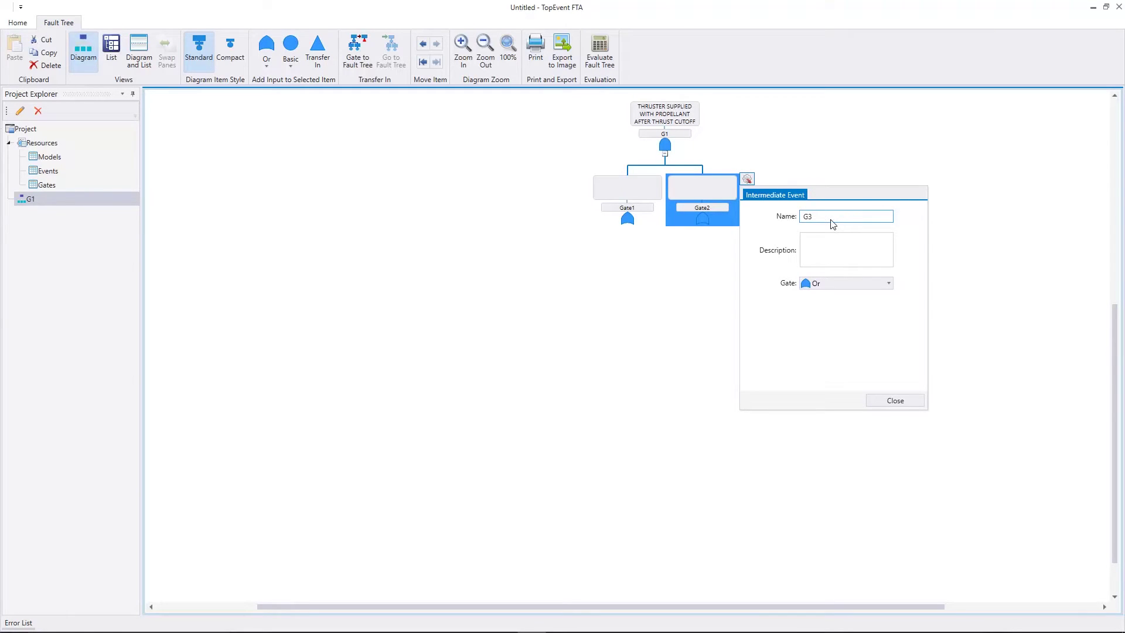
pyautogui.click(851, 260)
pyautogui.write('ISOLATION VALVE IV2 REMAINS OPEN AFTER CUTOFF')
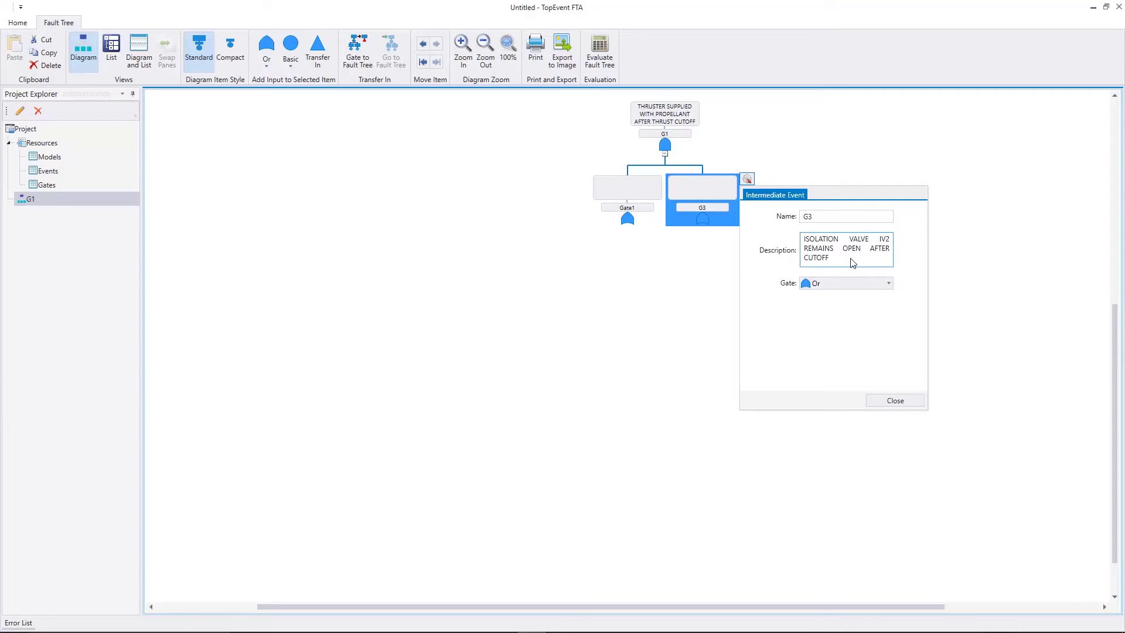
pyautogui.click(889, 401)
# Name the first gate G2, described as ISOLATION VALVE IV3 REMAINS OPEN AFTER CUTOFF
pyautogui.click(625, 196)
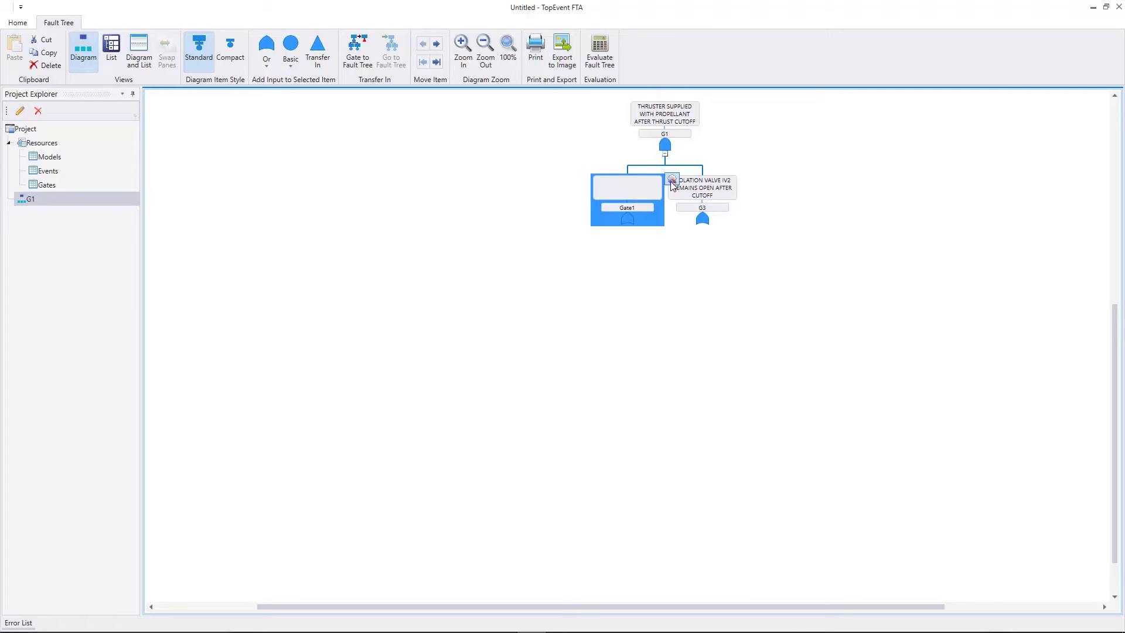
pyautogui.click(672, 180)
pyautogui.doubleClick(755, 217)
pyautogui.write('G2')
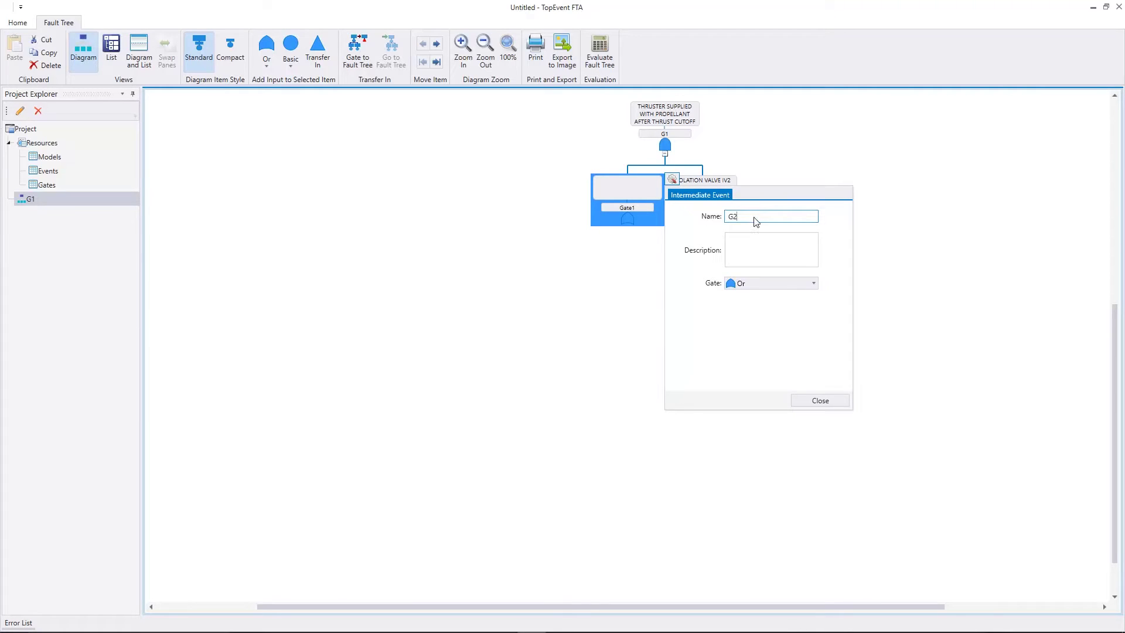
pyautogui.click(771, 255)
pyautogui.write('ISOLATION VALVE IV3 REMAINS OPEN AFTER CUTOFF')
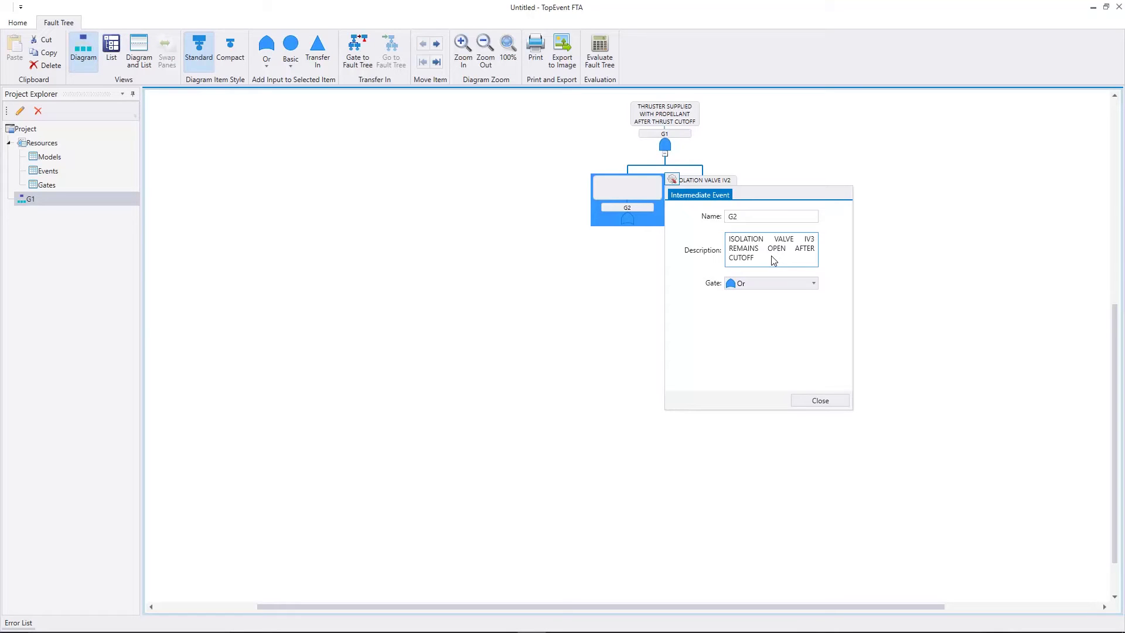
pyautogui.click(808, 400)
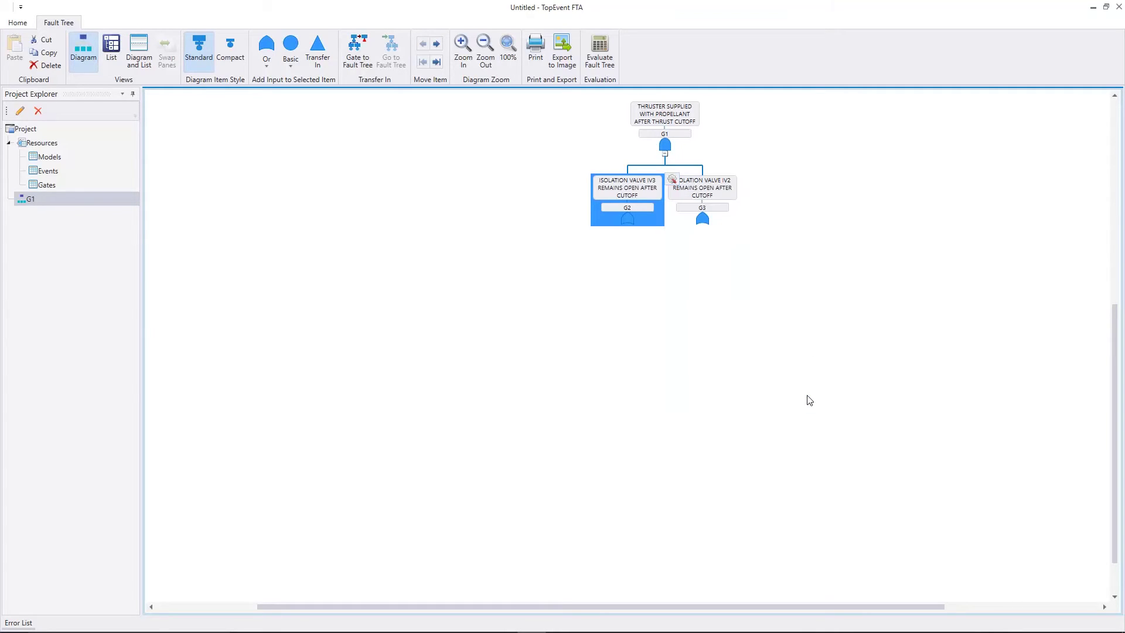
# Add an Or gate and basic event E2 under G2, for IV3's primary failure to close
pyautogui.click(269, 46)
pyautogui.click(291, 45)
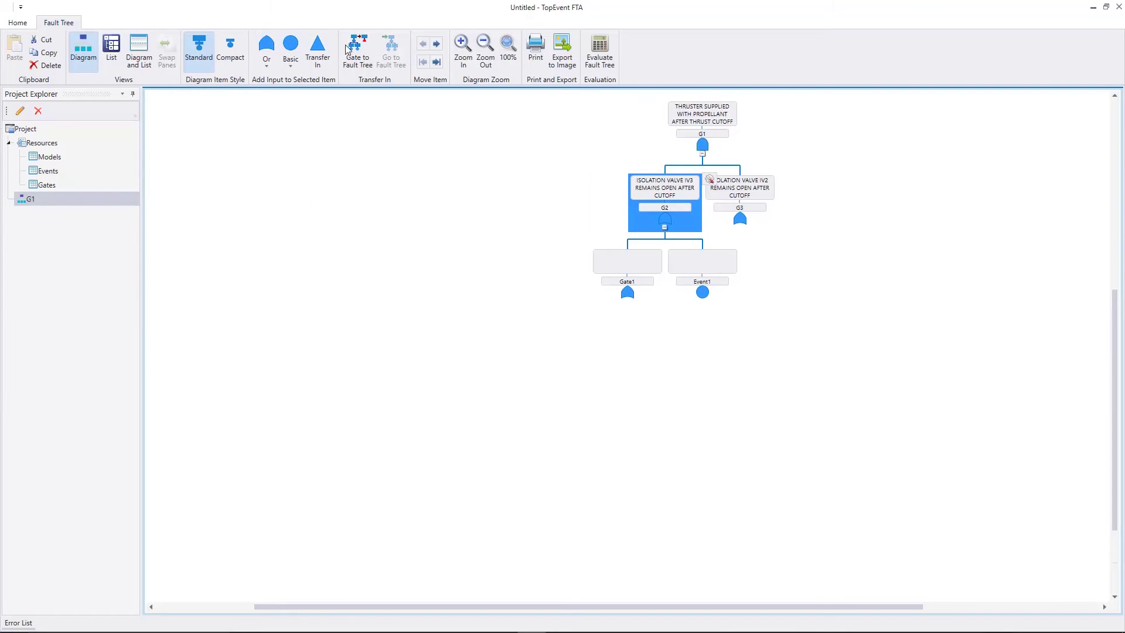
pyautogui.click(708, 258)
pyautogui.click(748, 254)
pyautogui.doubleClick(828, 321)
pyautogui.write('E2')
pyautogui.click(843, 368)
pyautogui.write('PRIMARY FAILURE OF IV3 TO CLOSE AFTER CUTOFF')
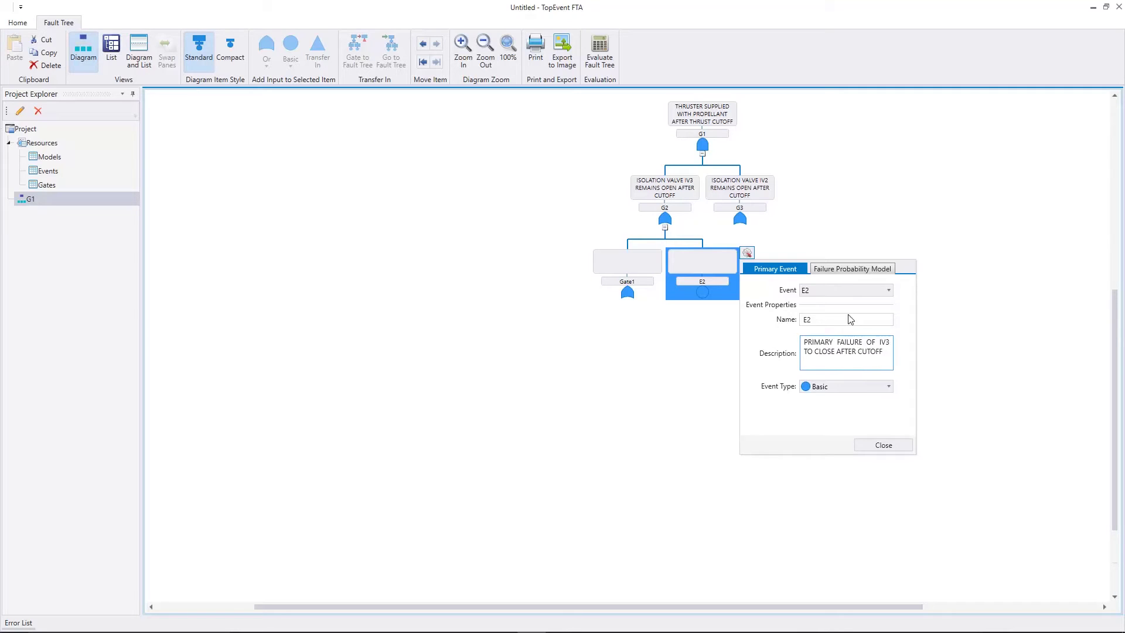
# Assign failure model IV to basic event E2
pyautogui.click(849, 271)
pyautogui.click(862, 288)
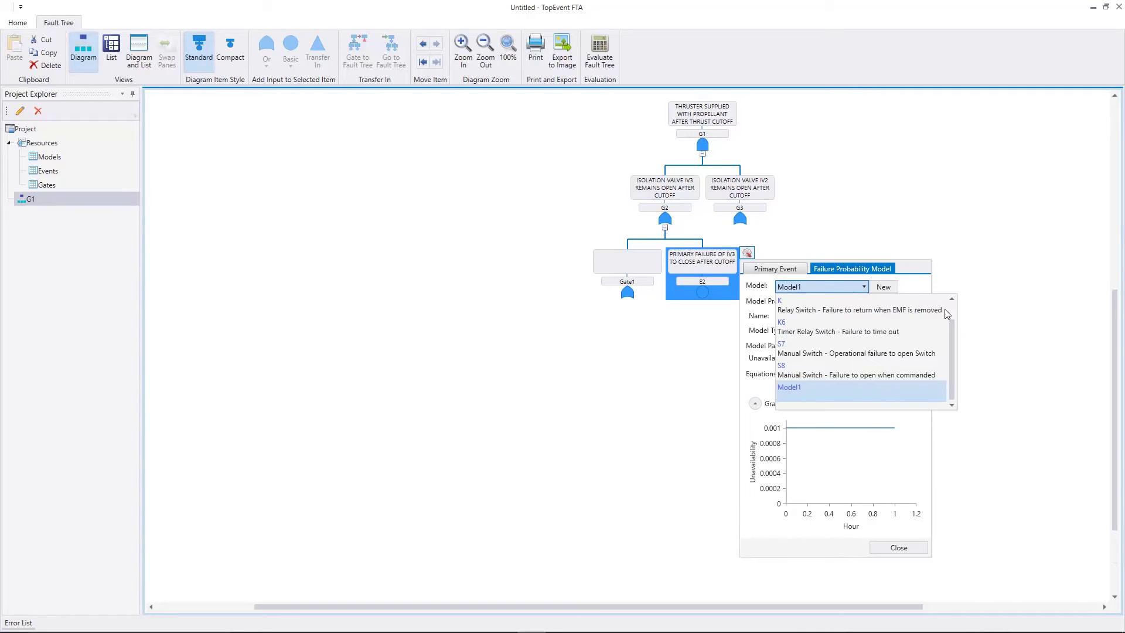
pyautogui.scroll(1, 896, 315)
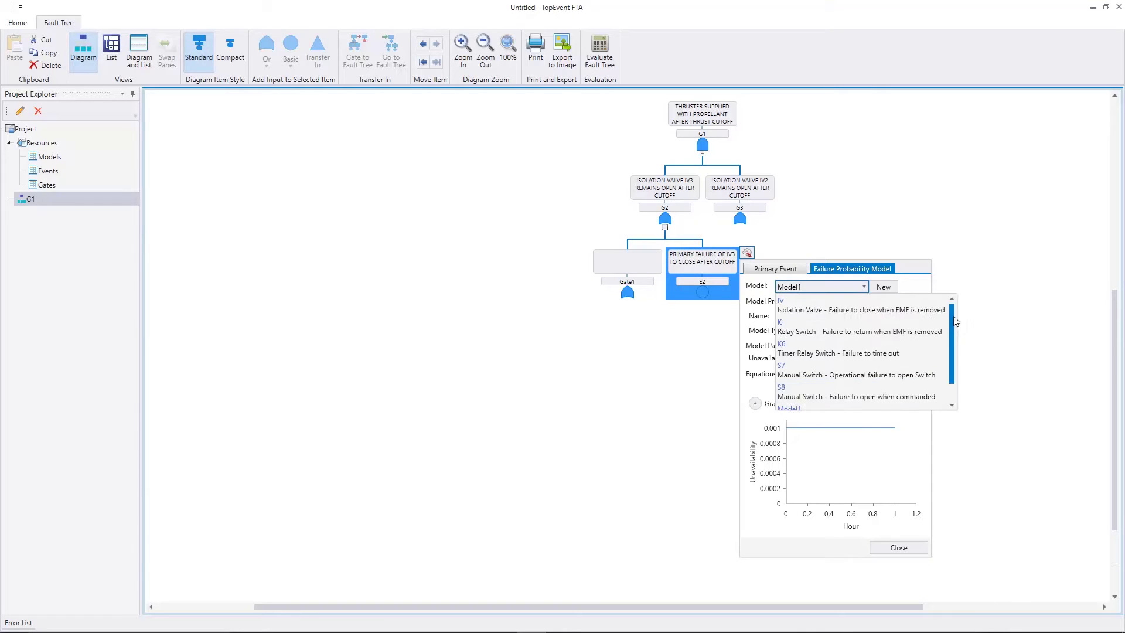
pyautogui.click(896, 314)
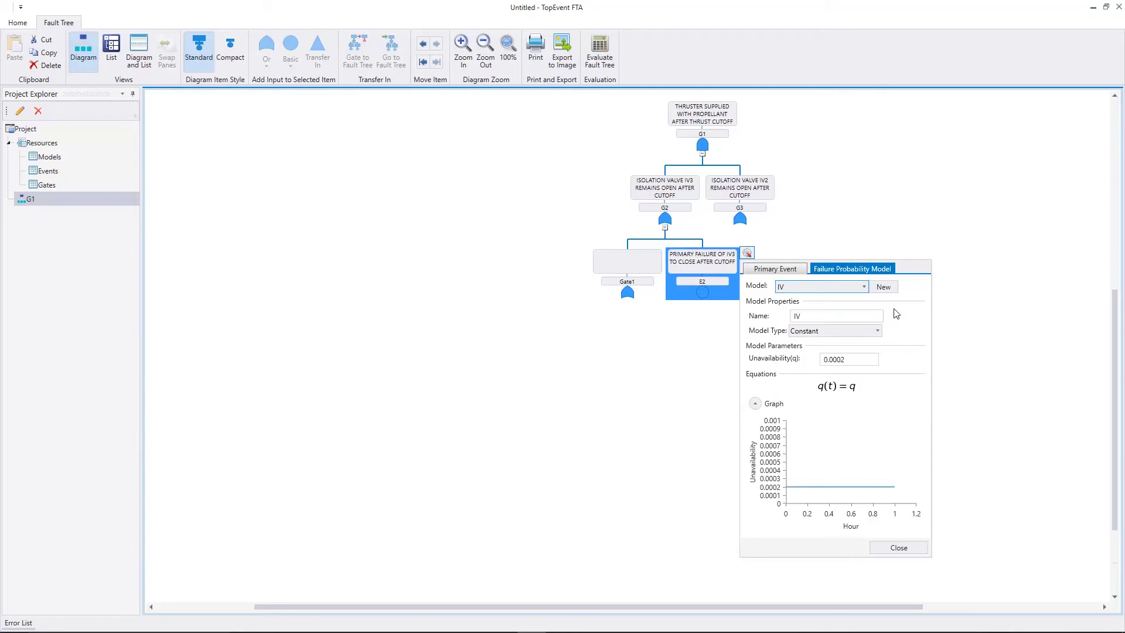
pyautogui.click(899, 547)
# Rename the gate under G2 to G4, described as EMF still supplied to IV3
pyautogui.click(634, 265)
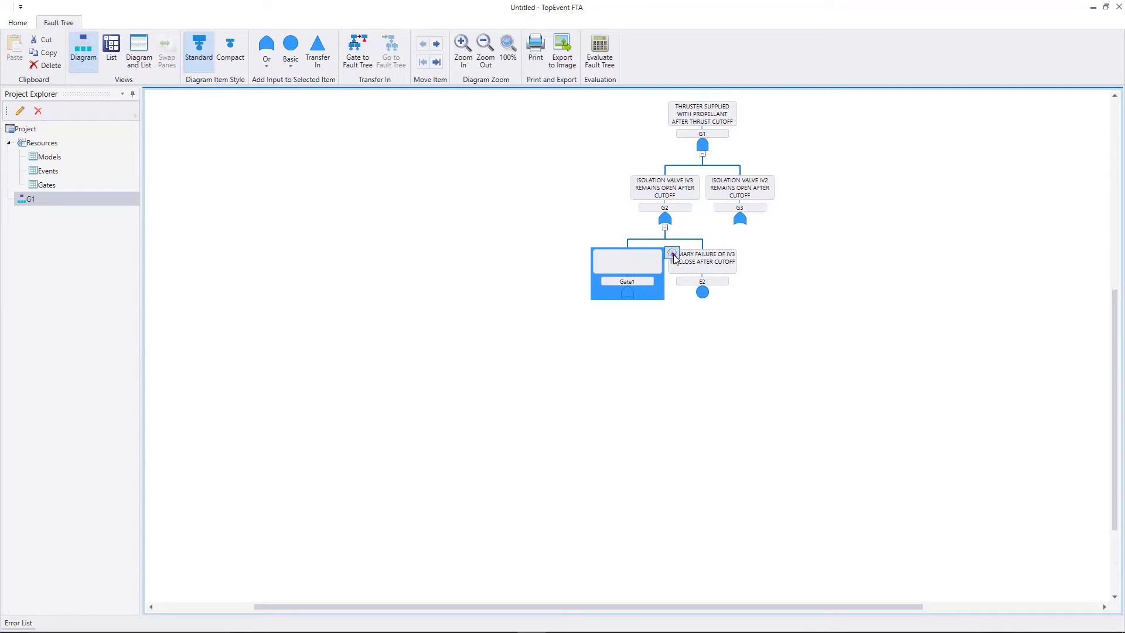
pyautogui.click(672, 253)
pyautogui.doubleClick(766, 290)
pyautogui.write('G4')
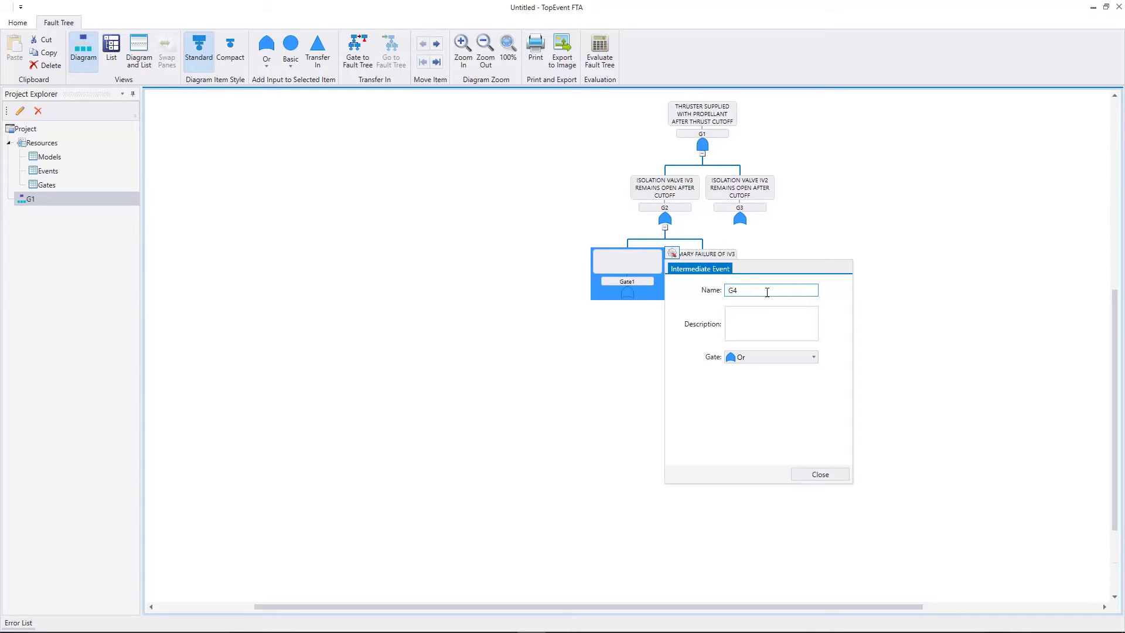
pyautogui.click(784, 329)
pyautogui.write('EMF CONTINUES TO BE SUPPLIED TO IV3 AFTER CUTOFF')
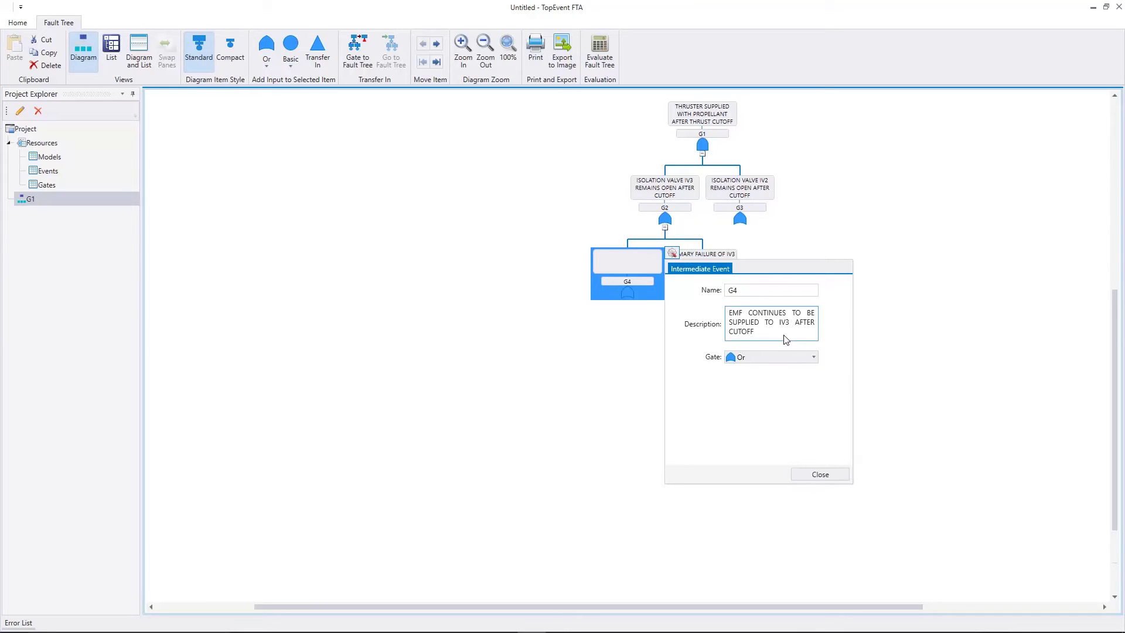
pyautogui.click(806, 475)
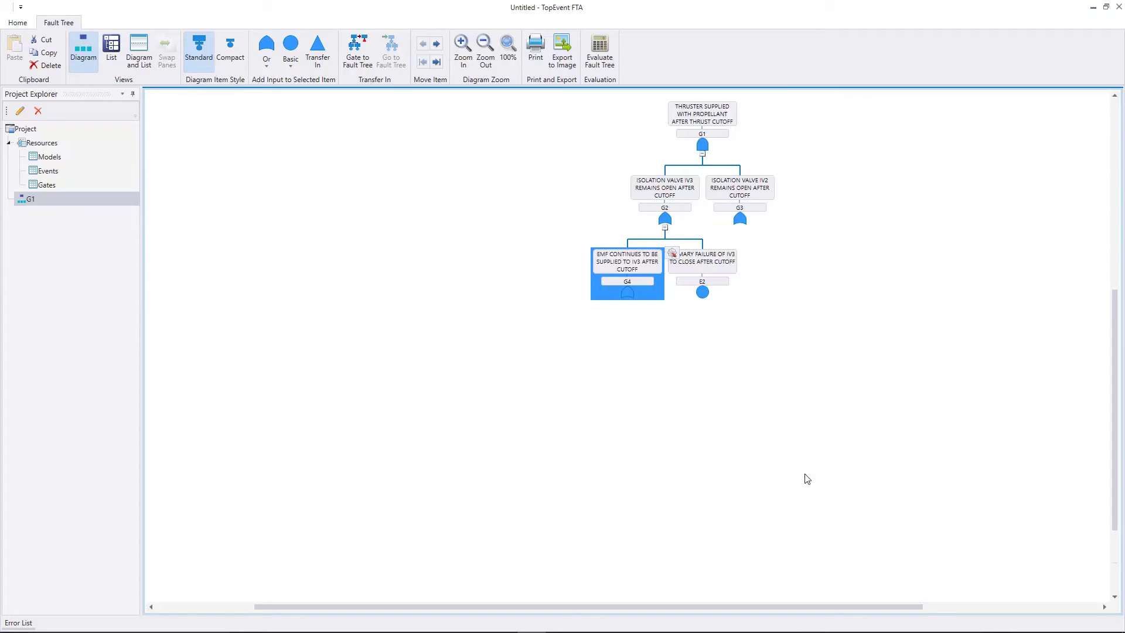
# Add an Or gate and basic event E3 under G4, for K5 relay's primary failure to open
pyautogui.click(266, 44)
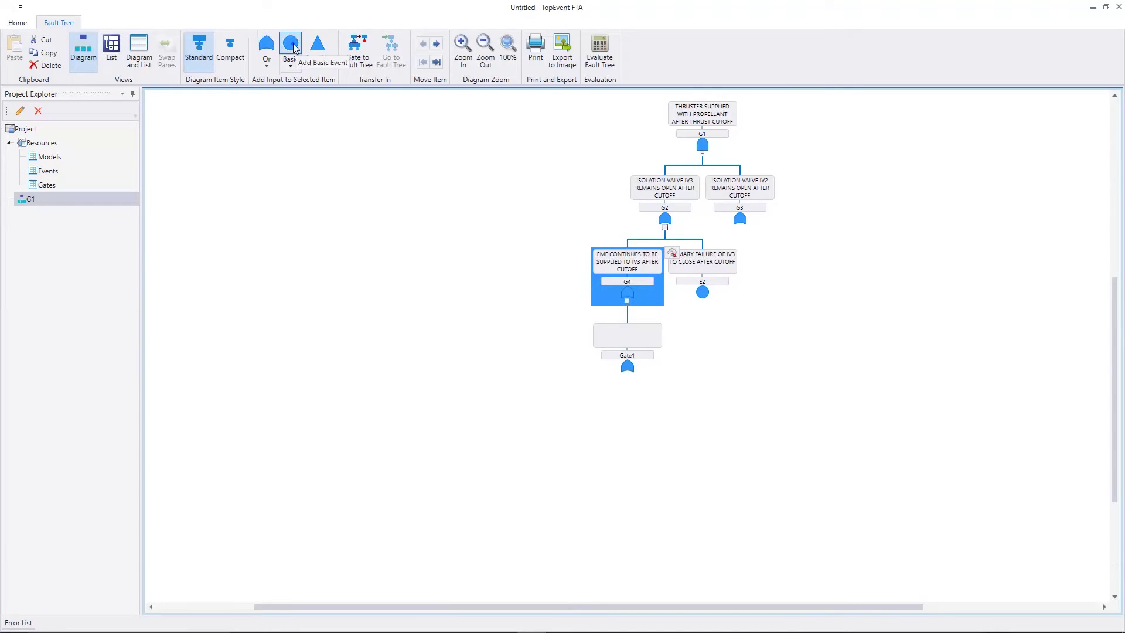
pyautogui.click(291, 44)
pyautogui.click(718, 350)
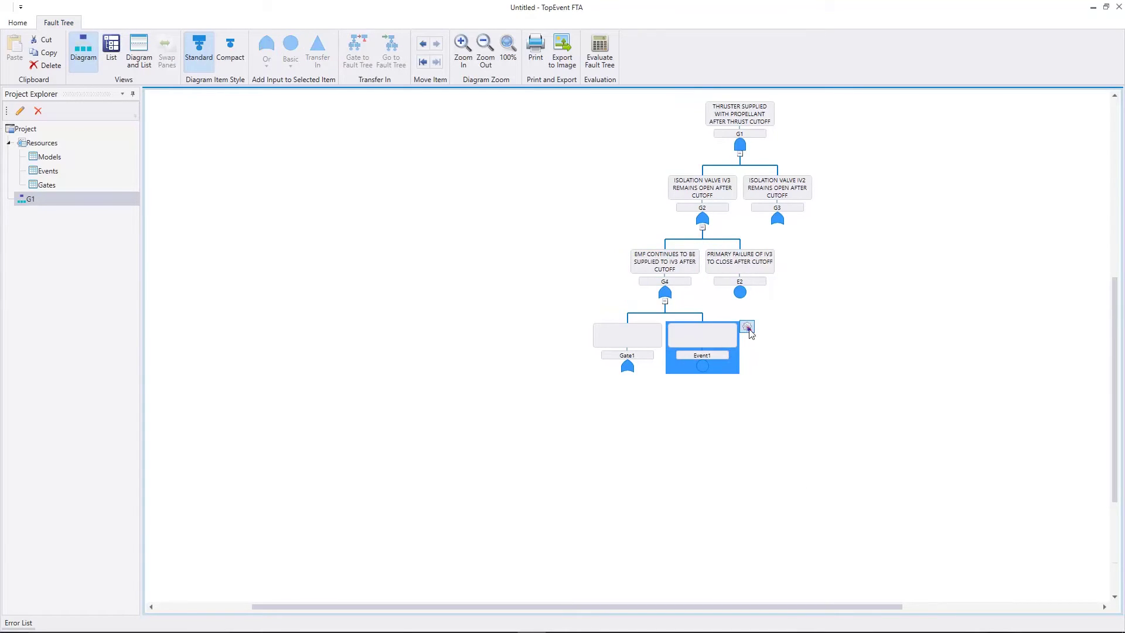
pyautogui.click(748, 327)
pyautogui.doubleClick(830, 394)
pyautogui.write('E3')
pyautogui.click(867, 433)
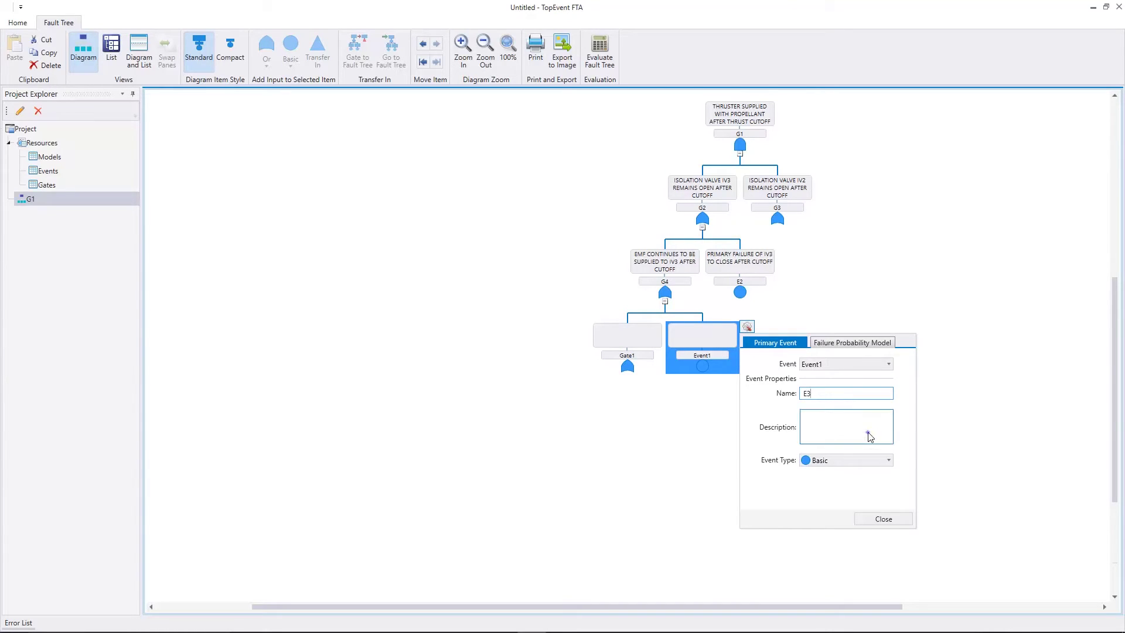
pyautogui.write('PRIMARY FAILURE OF K5 RELAY TO OPEN WHEN EMF IS REMOVED')
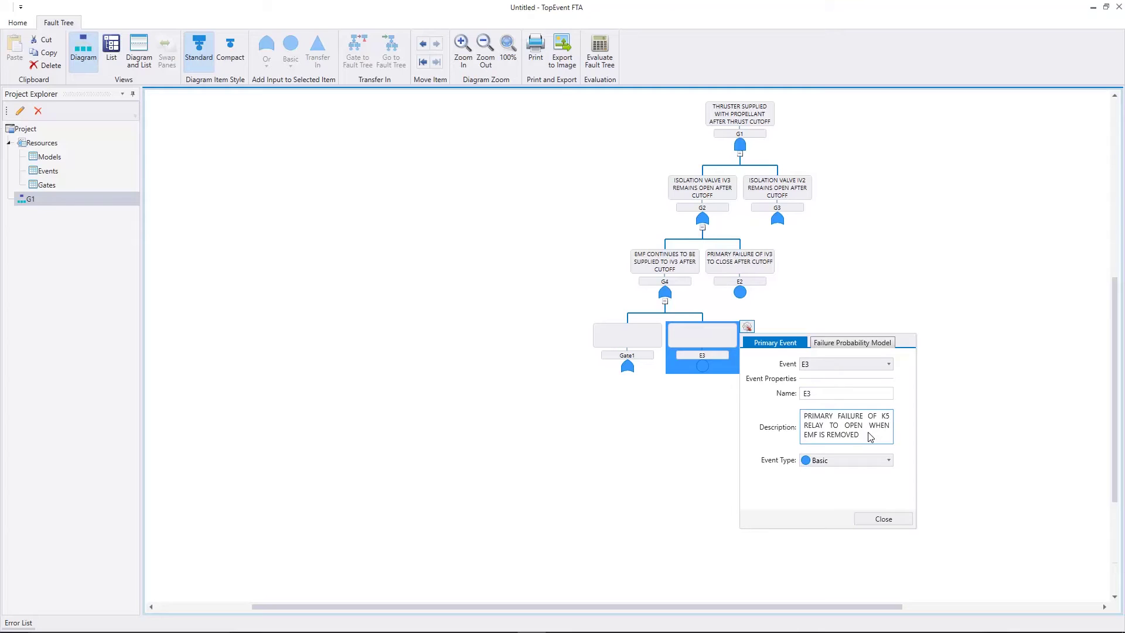
# Assign failure model K to basic event E3
pyautogui.click(851, 343)
pyautogui.click(851, 362)
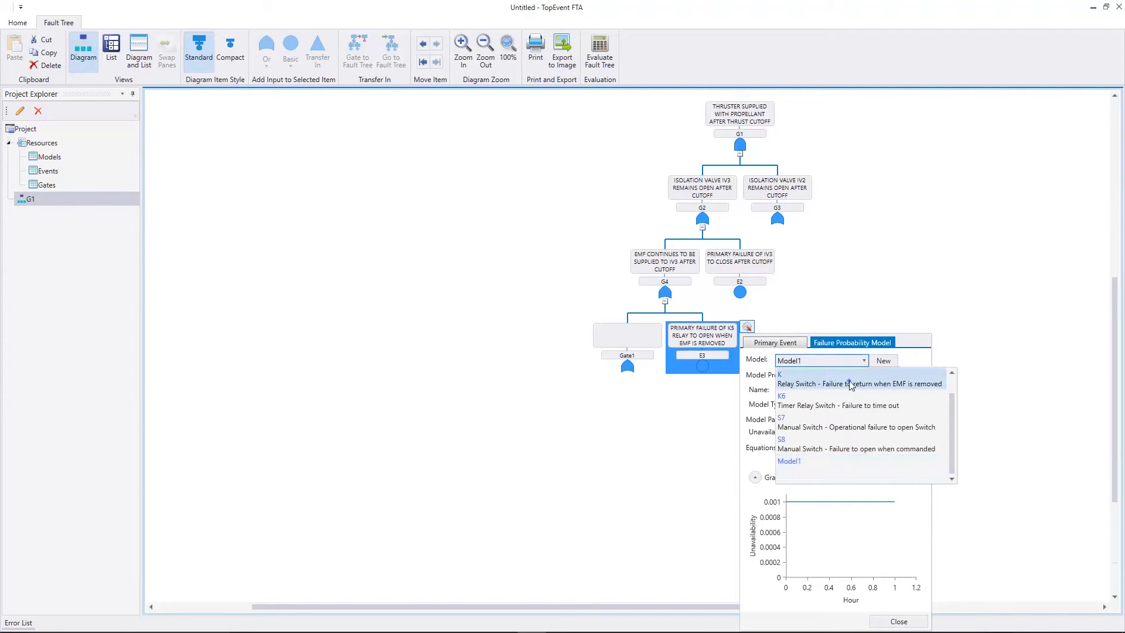
pyautogui.click(851, 386)
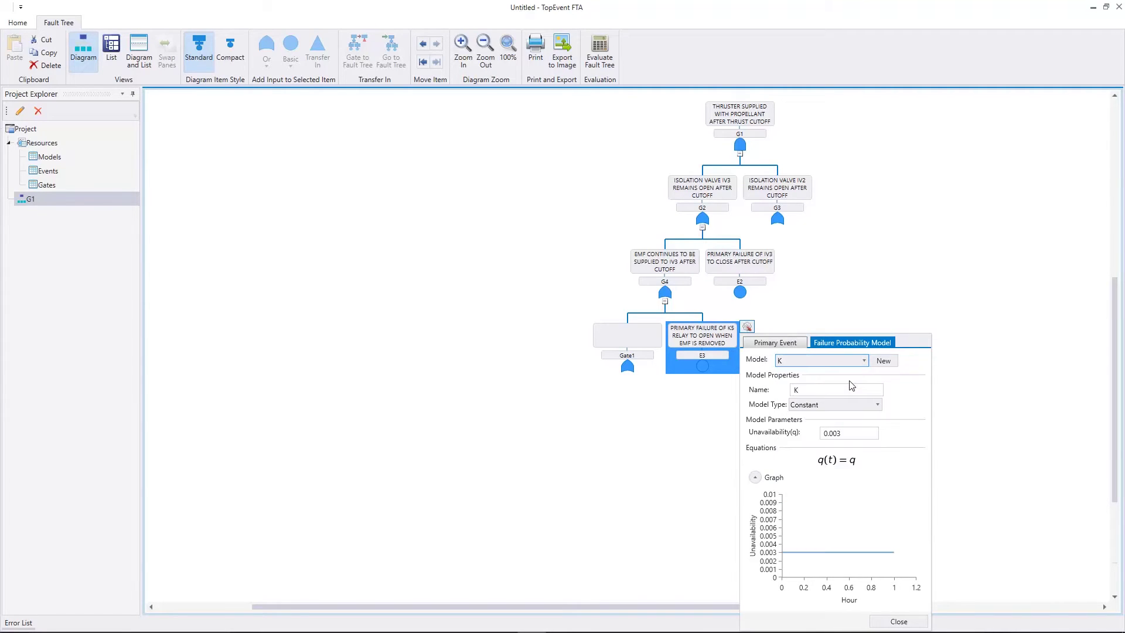
pyautogui.click(898, 620)
pyautogui.click(635, 346)
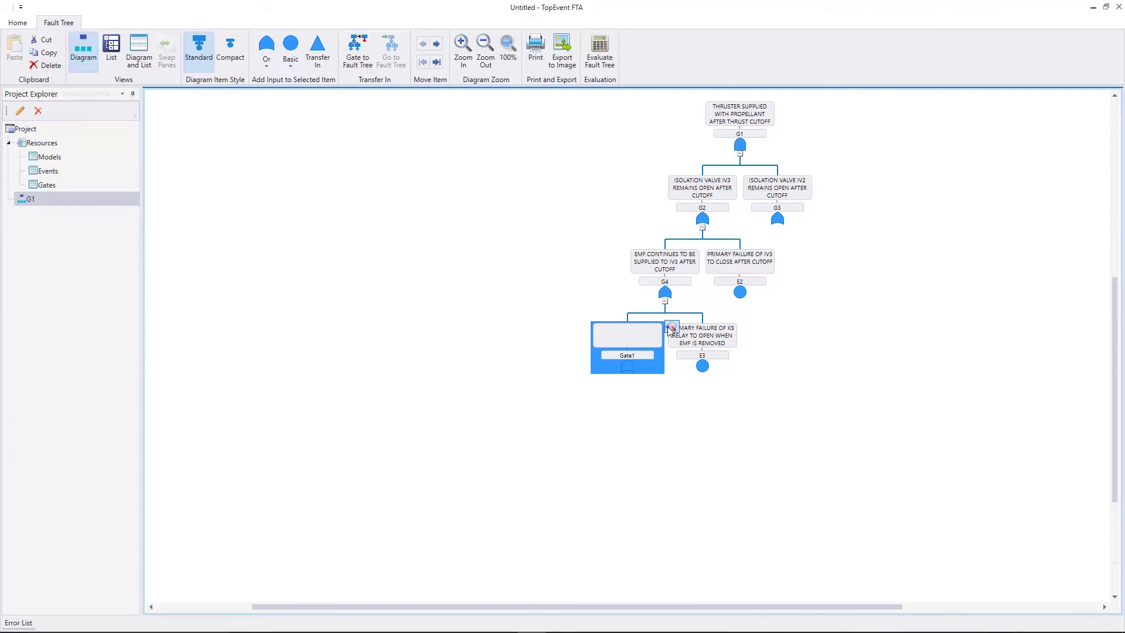
# Rename the gate under G4 to G6 and fill in its description
pyautogui.click(672, 326)
pyautogui.doubleClick(761, 368)
pyautogui.write('G6')
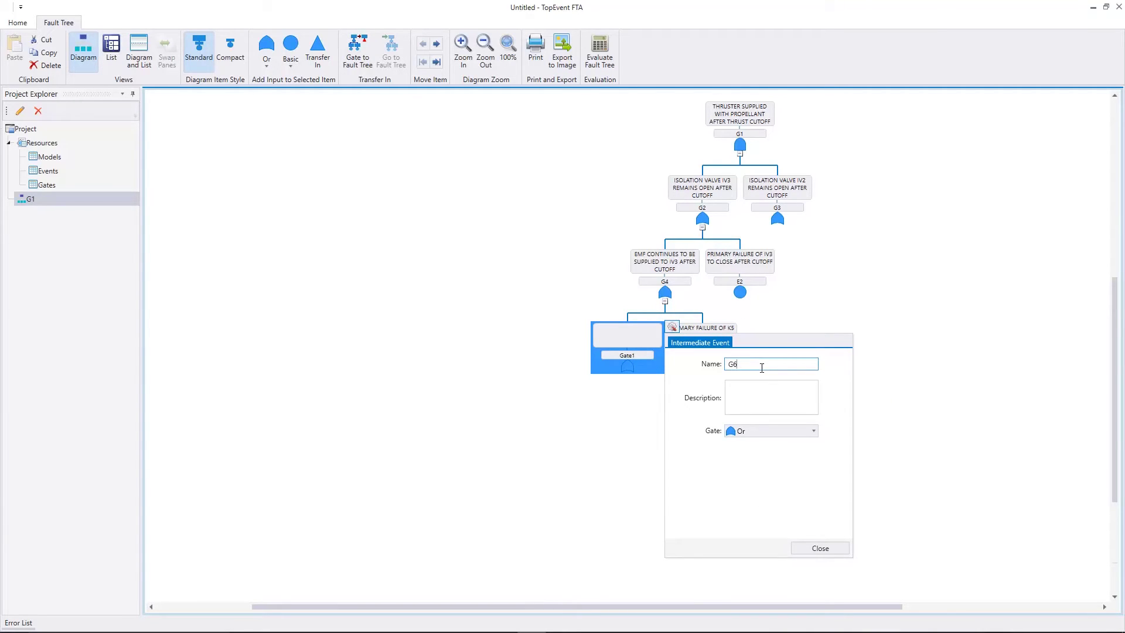
pyautogui.click(775, 409)
pyautogui.write('EMF CONTINUES TO BE SUPPLIED TO K5 AFTER CUTOFF')
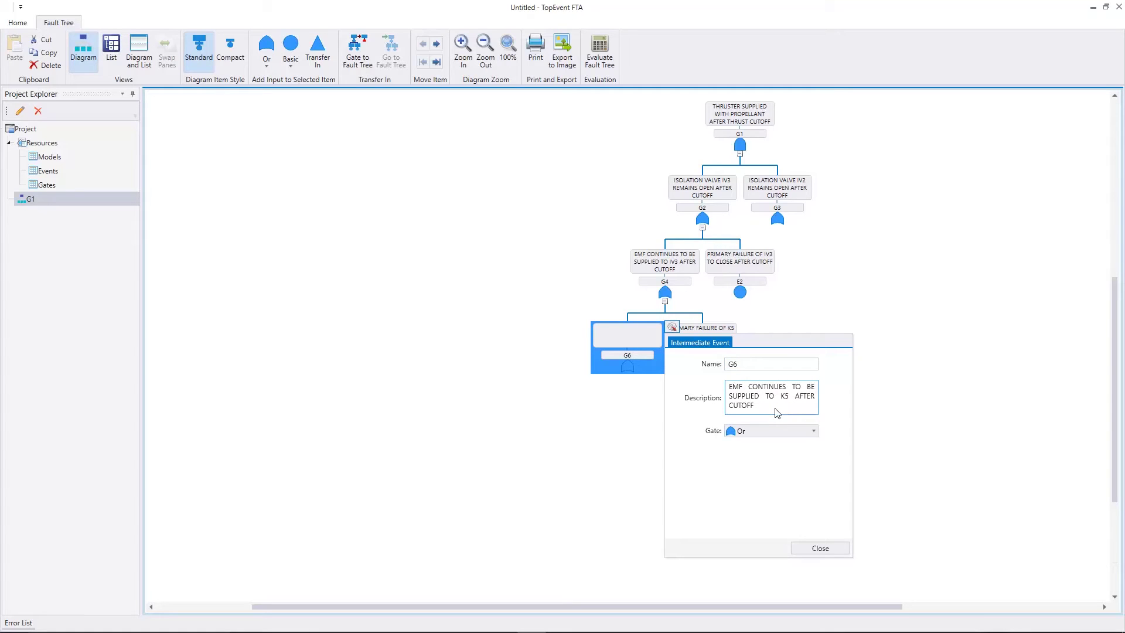
pyautogui.click(820, 548)
# Add an Or gate and basic event E4 under G6, for K3's primary failure to open after cutoff
pyautogui.scroll(-3, 792, 467)
pyautogui.scroll(-1, 794, 469)
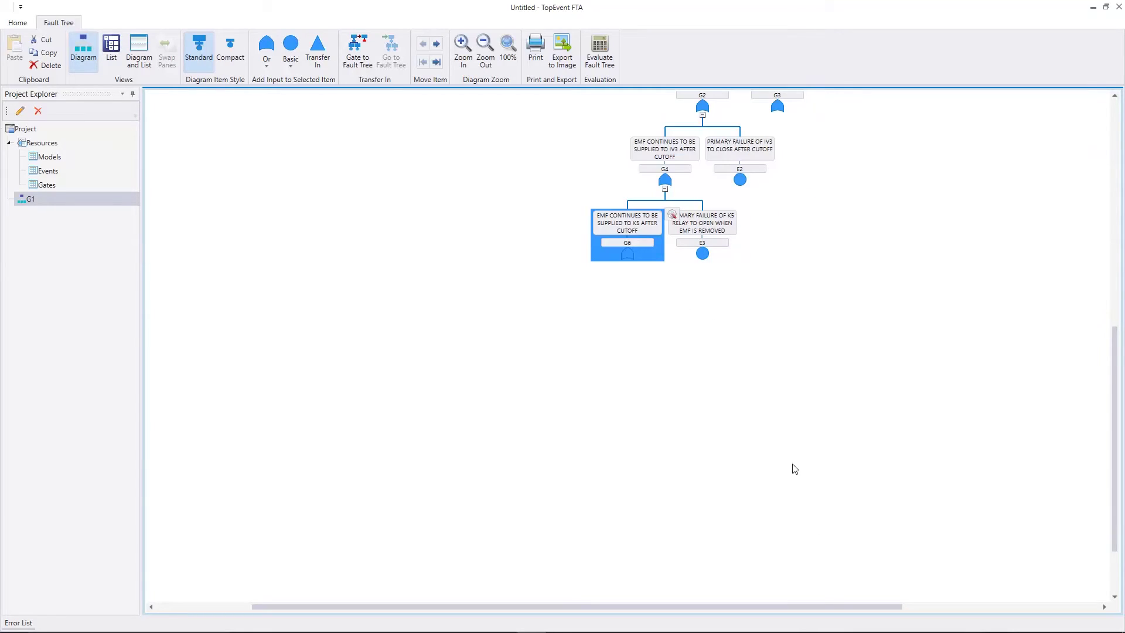
pyautogui.click(268, 48)
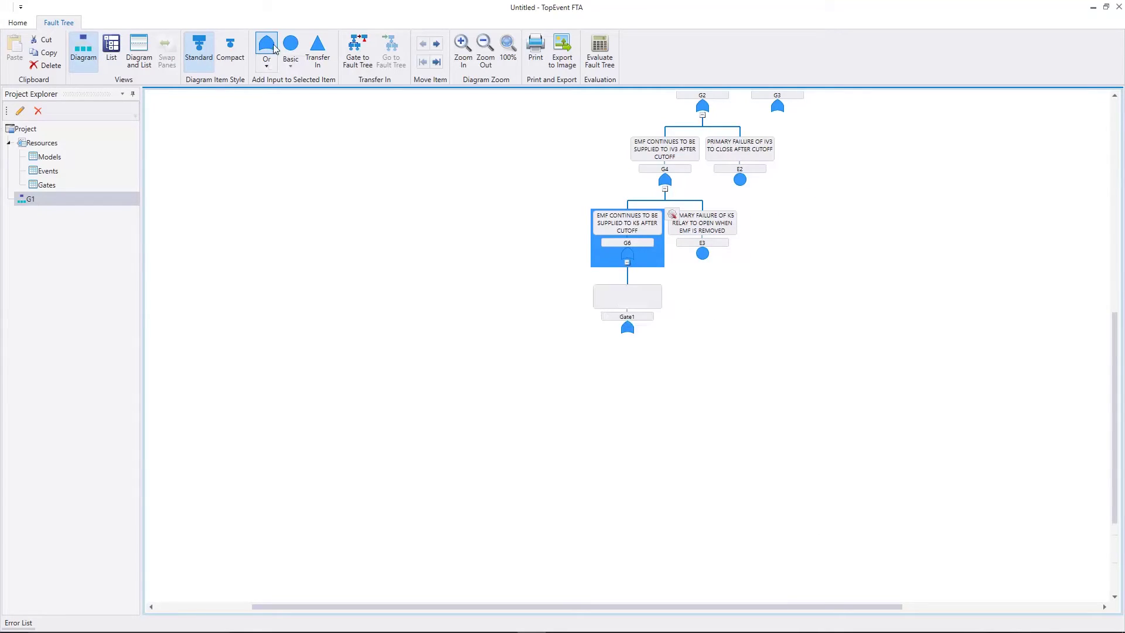
pyautogui.click(290, 47)
pyautogui.click(710, 309)
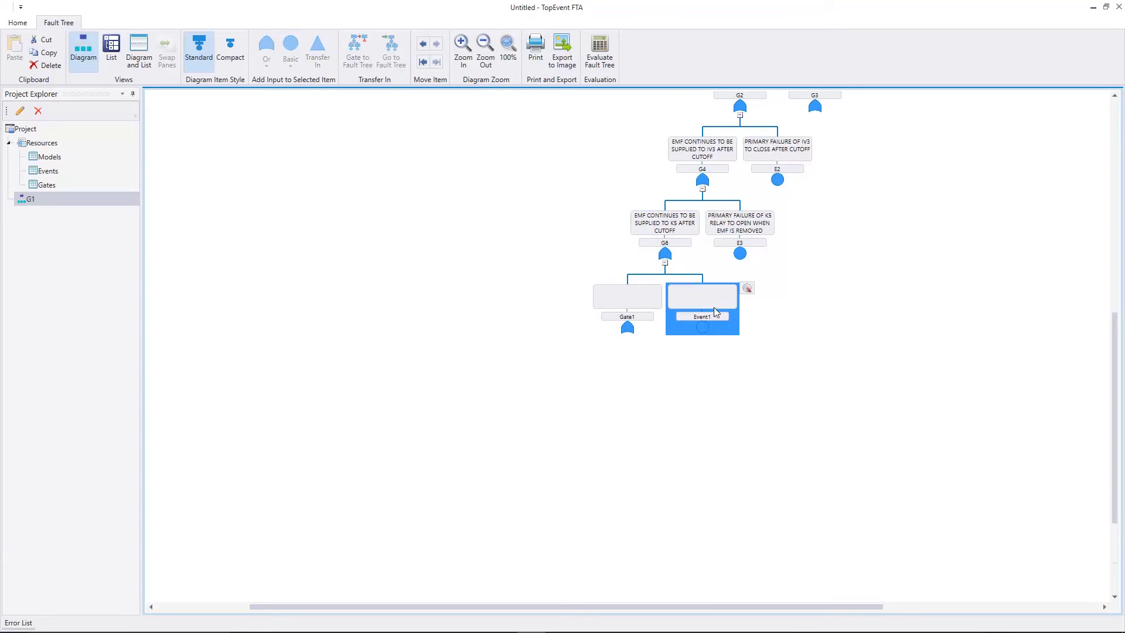
pyautogui.click(747, 288)
pyautogui.doubleClick(836, 359)
pyautogui.write('E4')
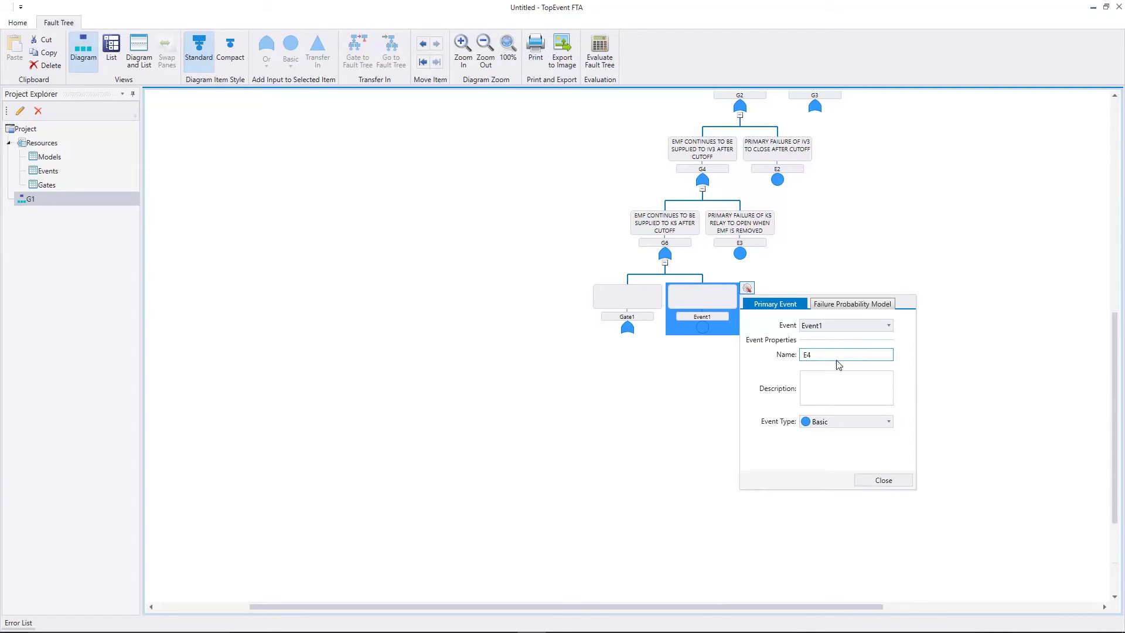
pyautogui.click(846, 397)
pyautogui.write('PRIMARY FAILURE OF K3 TO OPEN AFTER CUTOFF')
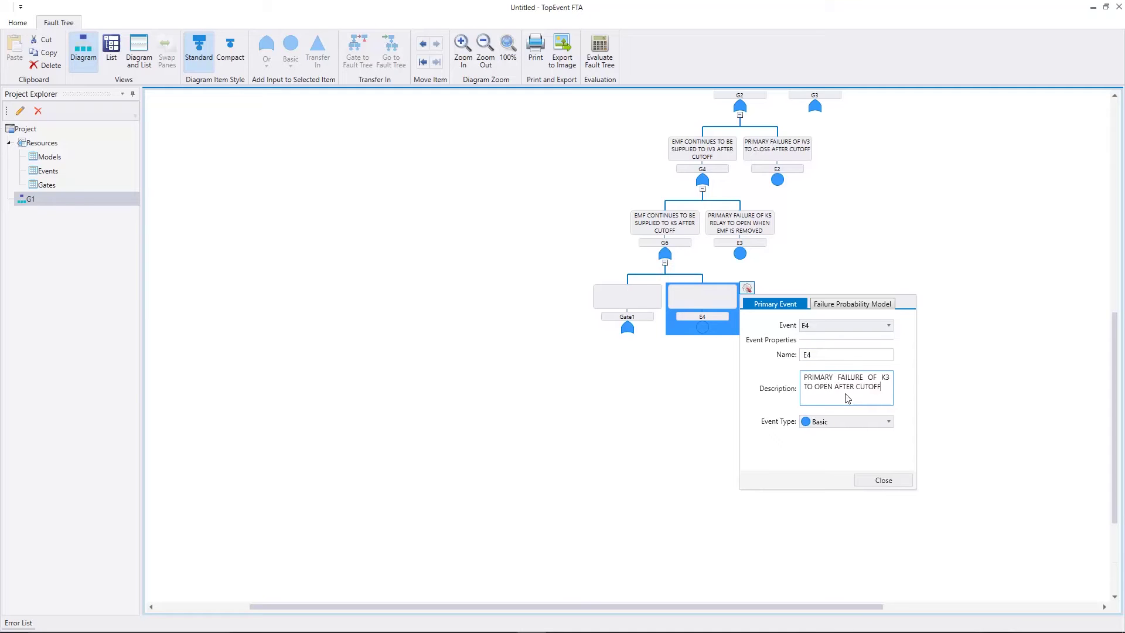
# Assign failure model K to basic event E4
pyautogui.click(867, 305)
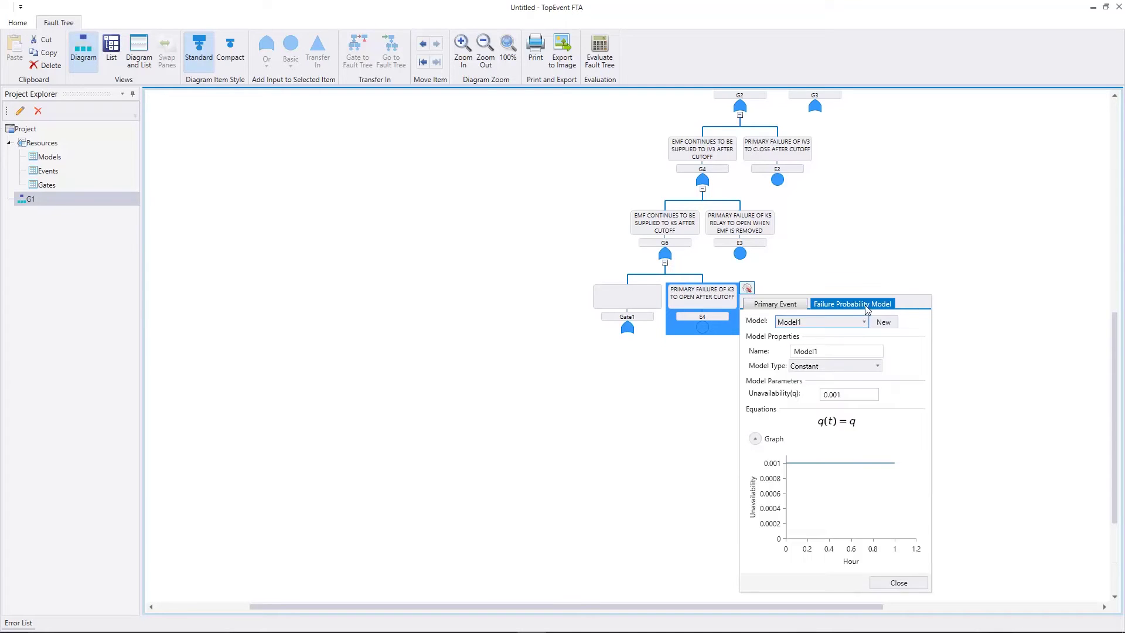
pyautogui.click(859, 326)
pyautogui.click(852, 347)
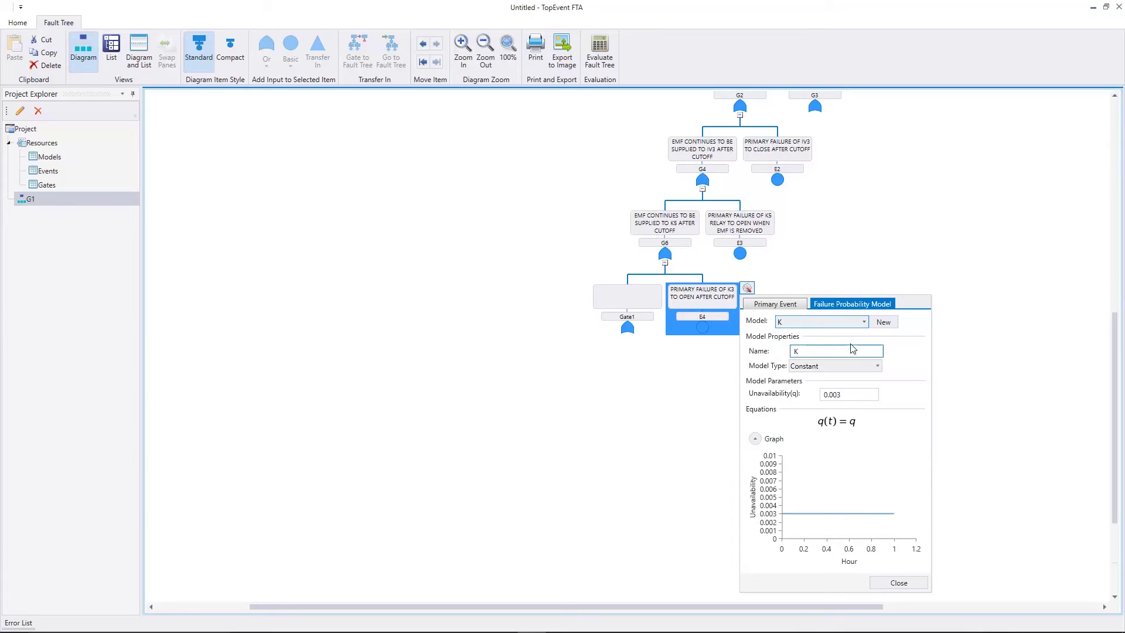
pyautogui.click(889, 582)
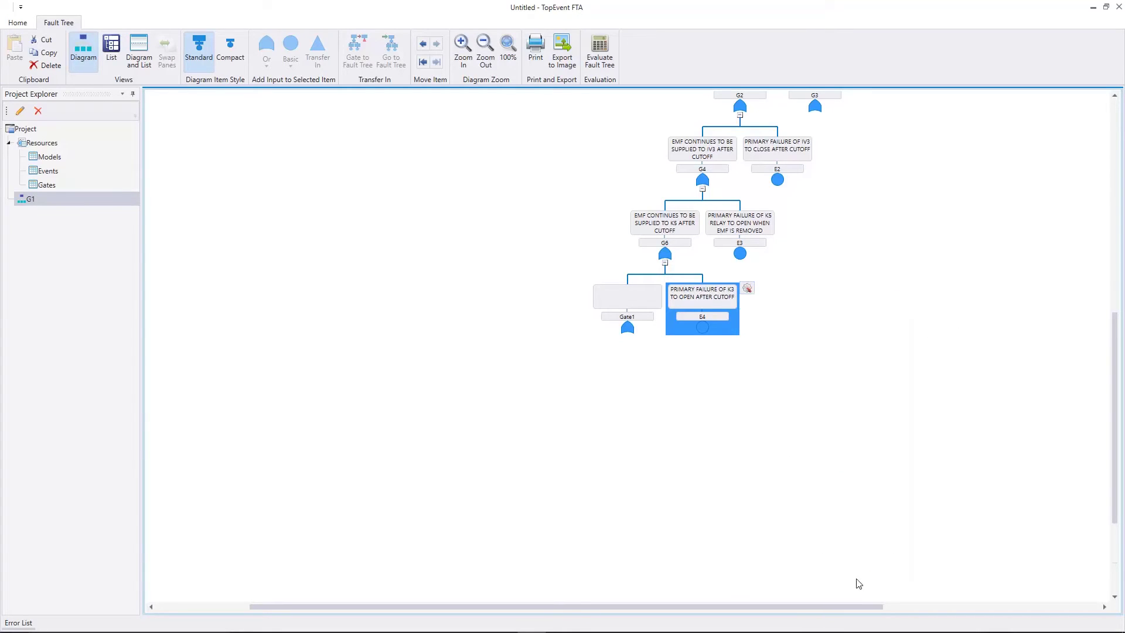
pyautogui.click(638, 304)
# Rename Gate1 to G7 with the EMF-to-K3 description and set its gate type to And
pyautogui.click(671, 288)
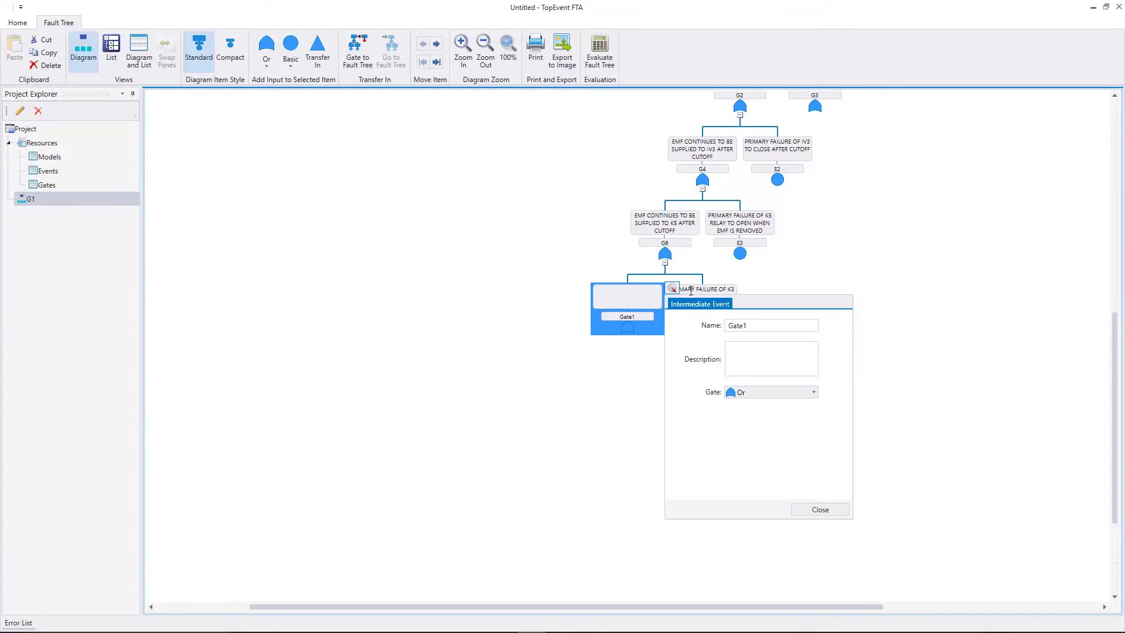
pyautogui.doubleClick(748, 326)
pyautogui.write('G7')
pyautogui.click(765, 368)
pyautogui.write('EMF CONTINUES TO BE SUPPLIED TO K3 AFTER CUTOFF')
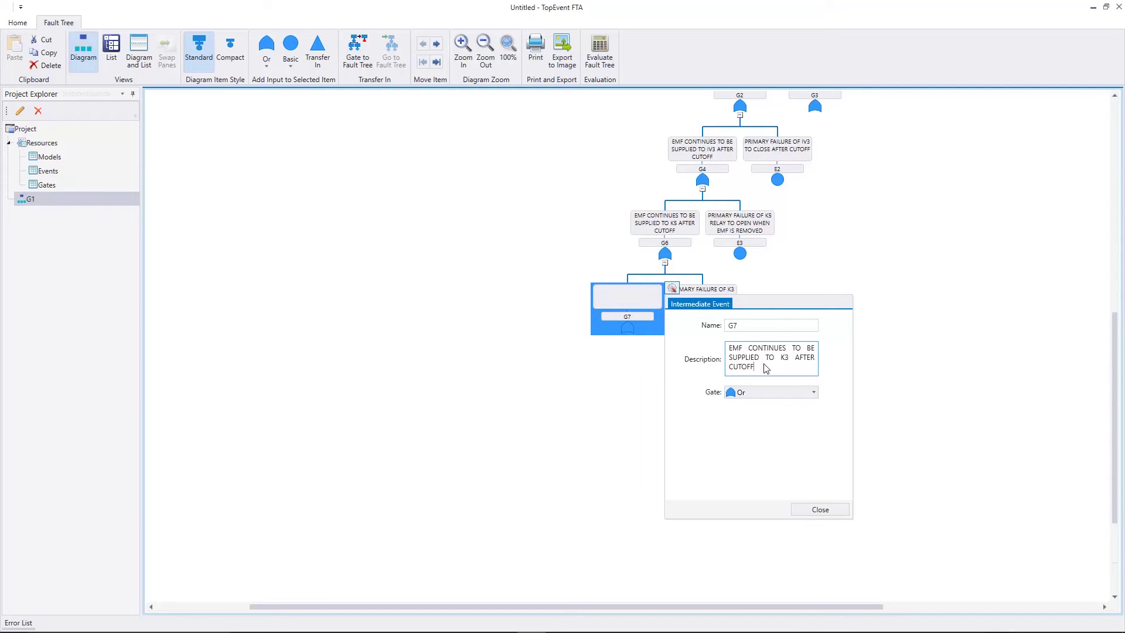
pyautogui.click(769, 393)
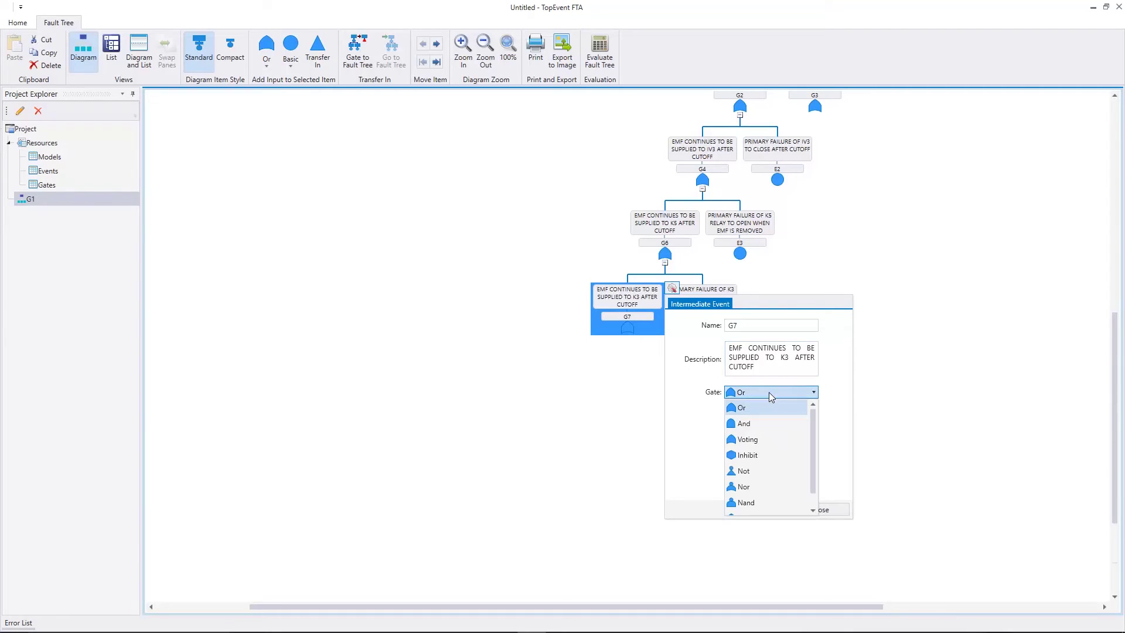
pyautogui.click(768, 422)
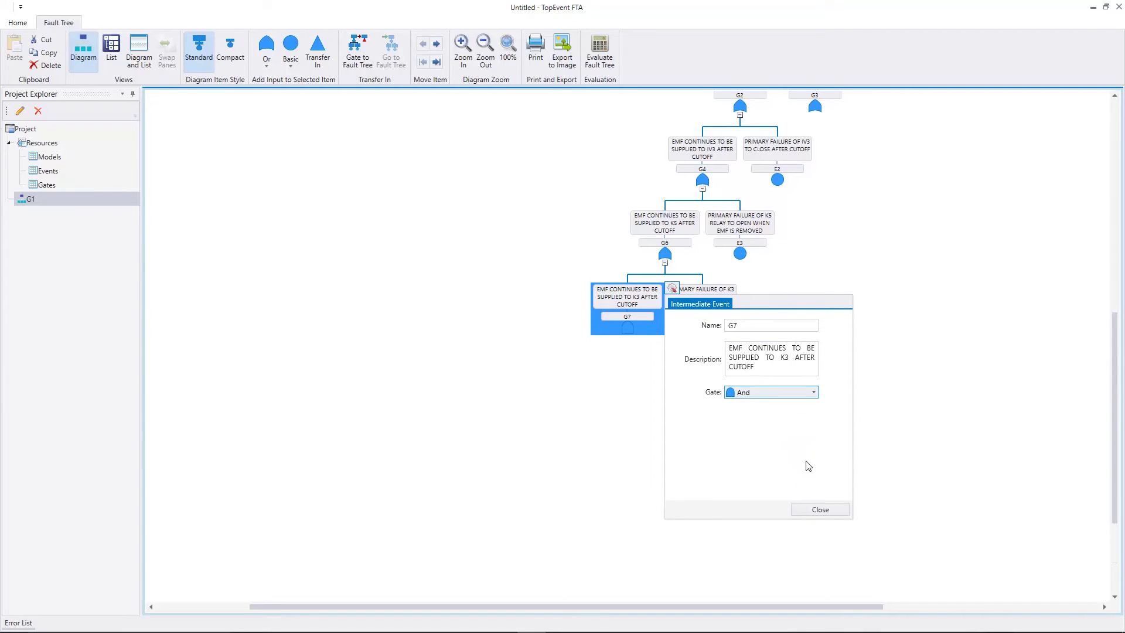
pyautogui.click(812, 511)
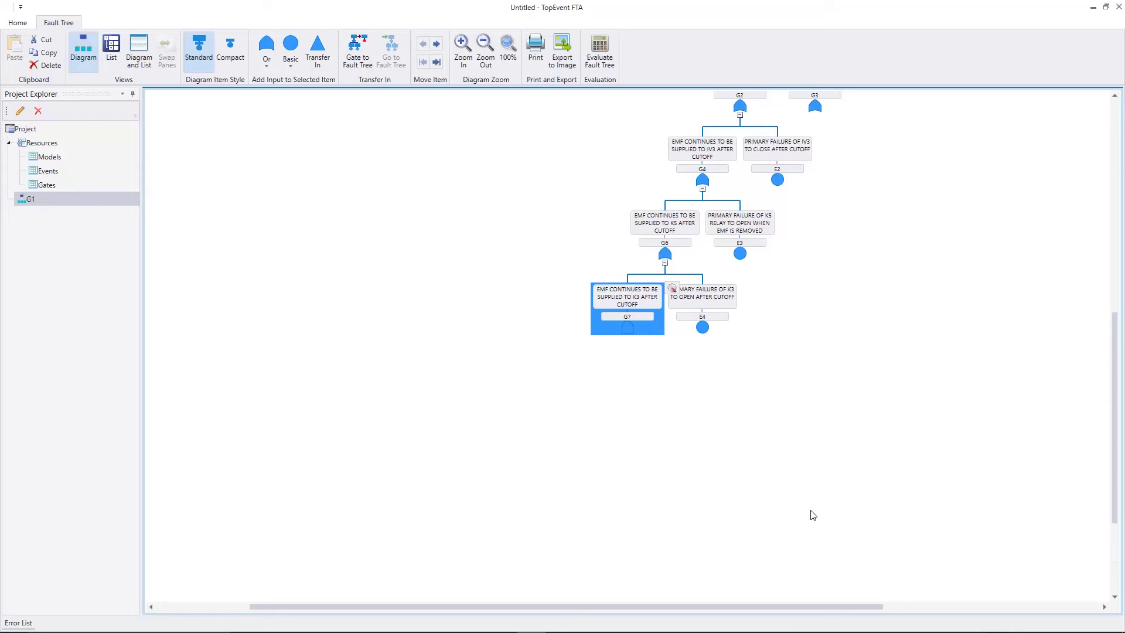
# Create a fault tree with top gate G8, 'Emergency switch S3 fails to open after cutoff', and add a basic event
pyautogui.click(49, 133)
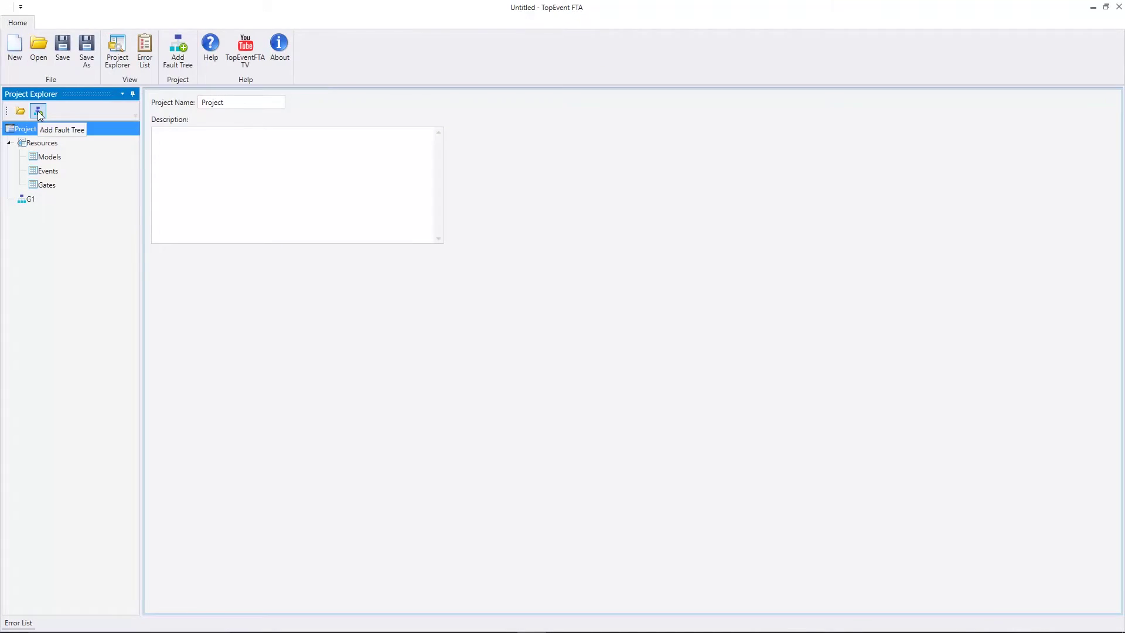
pyautogui.click(38, 110)
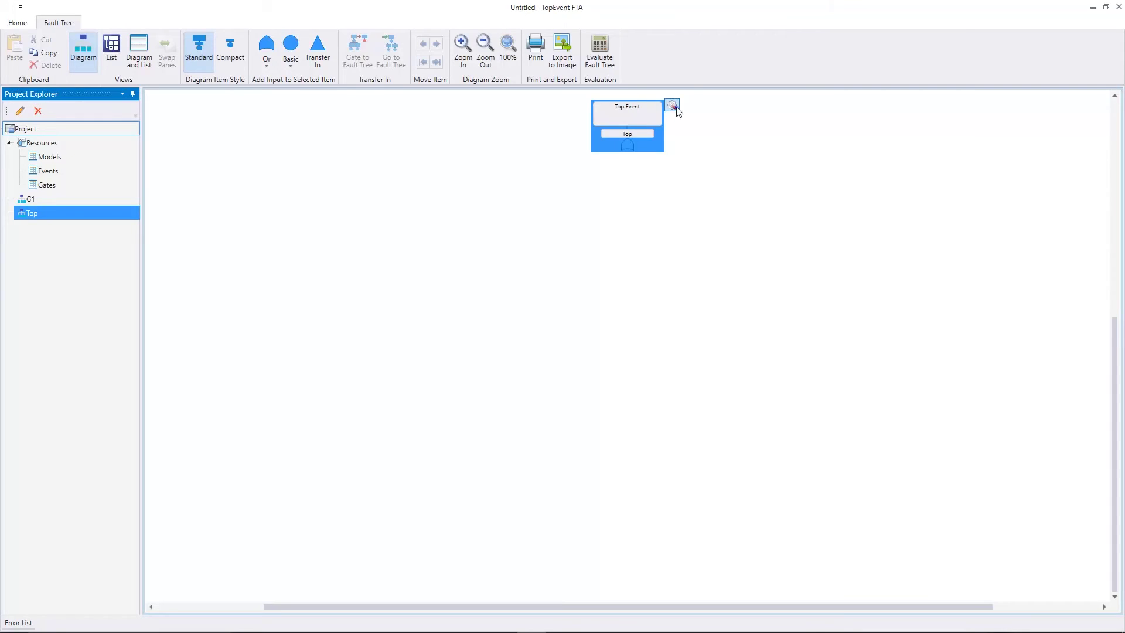
pyautogui.click(676, 106)
pyautogui.doubleClick(752, 144)
pyautogui.write('G8')
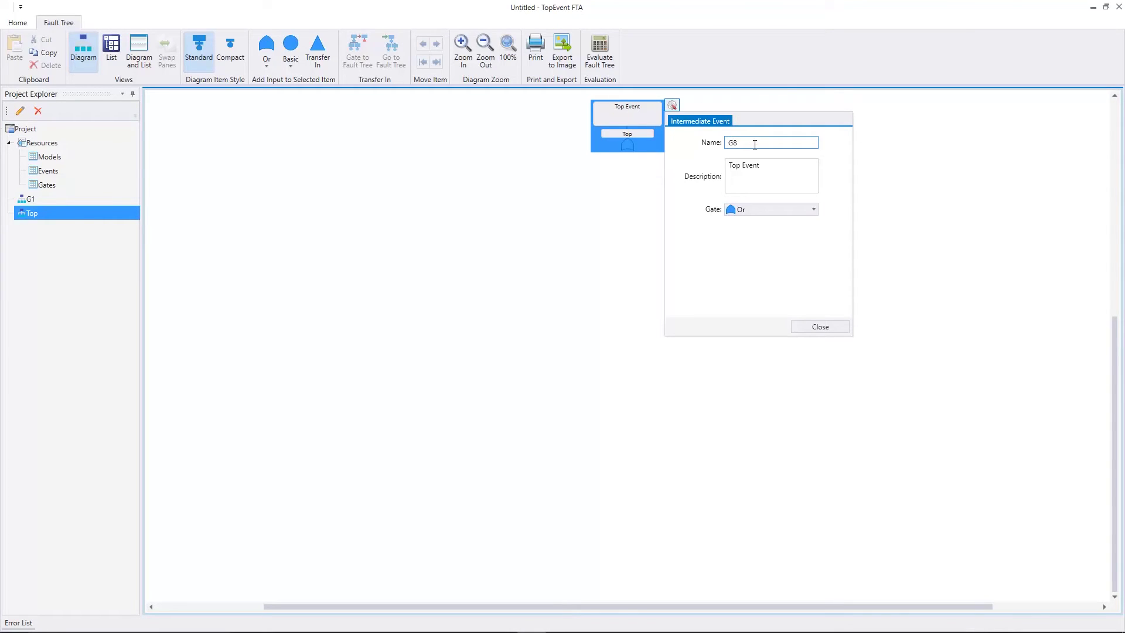
pyautogui.click(779, 186)
pyautogui.hotkey('ctrl', 'a')
pyautogui.write('EMERGENCY SWITCH S3 FAILS TO OPEN AFTER CUTOFF')
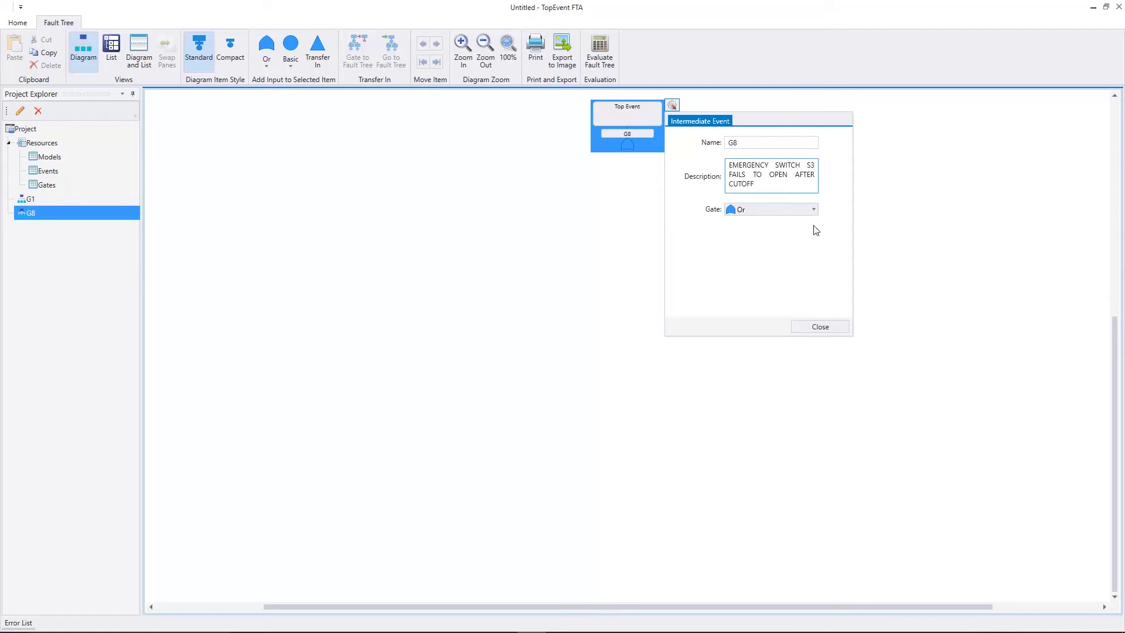
pyautogui.click(823, 327)
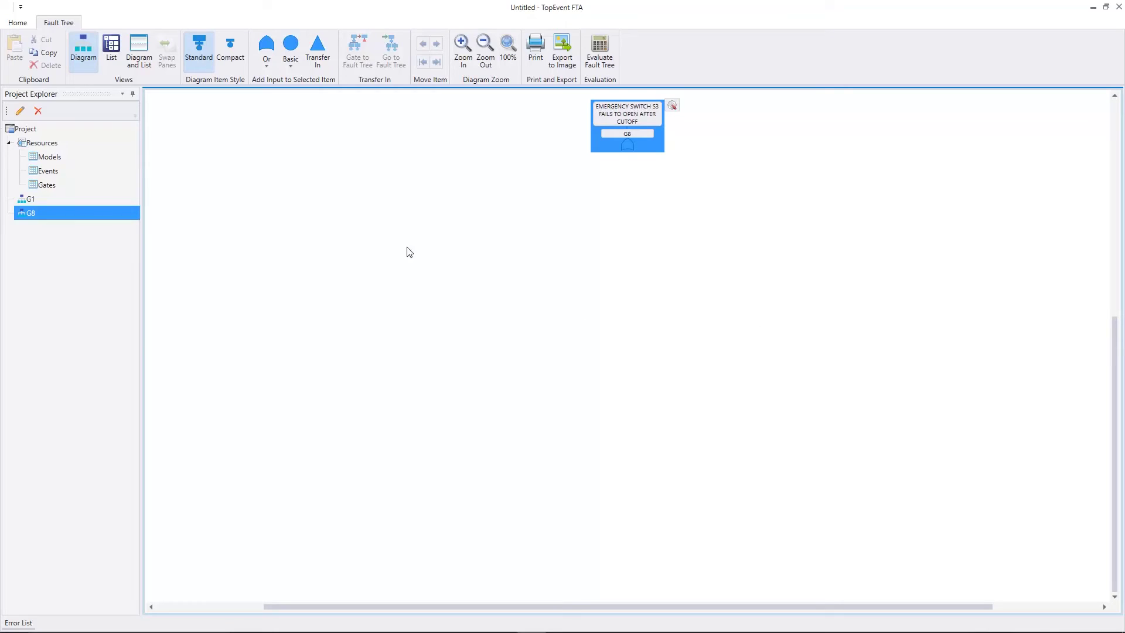
pyautogui.click(291, 47)
# Add a second basic event under G8 and make Event1 E8, S3 primary failure, with model S8
pyautogui.click(291, 46)
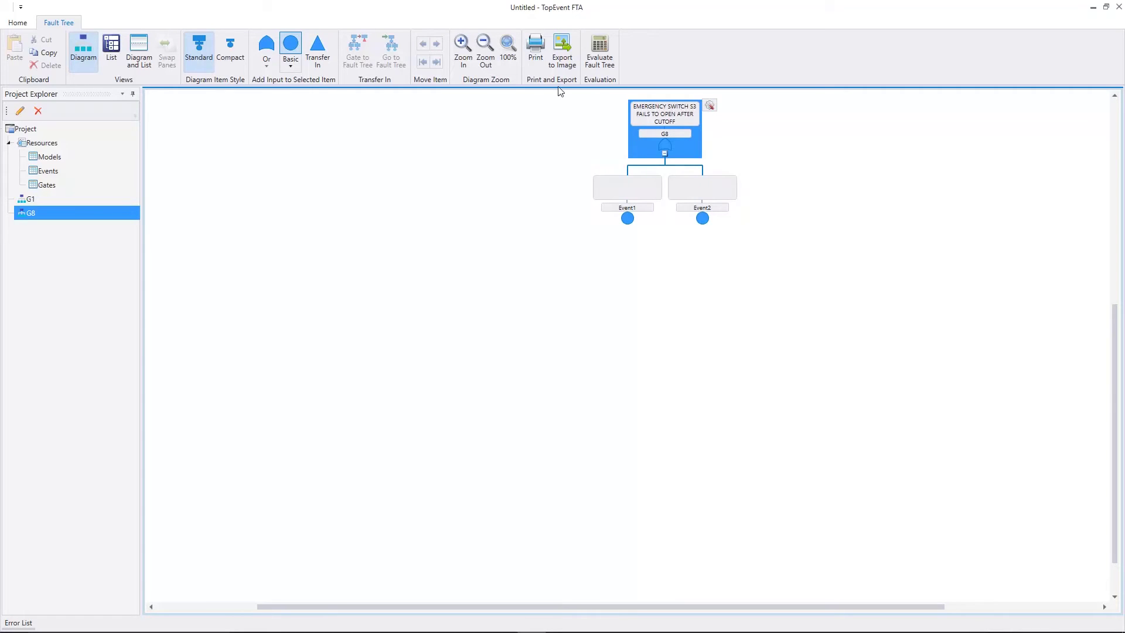
pyautogui.click(632, 190)
pyautogui.click(671, 180)
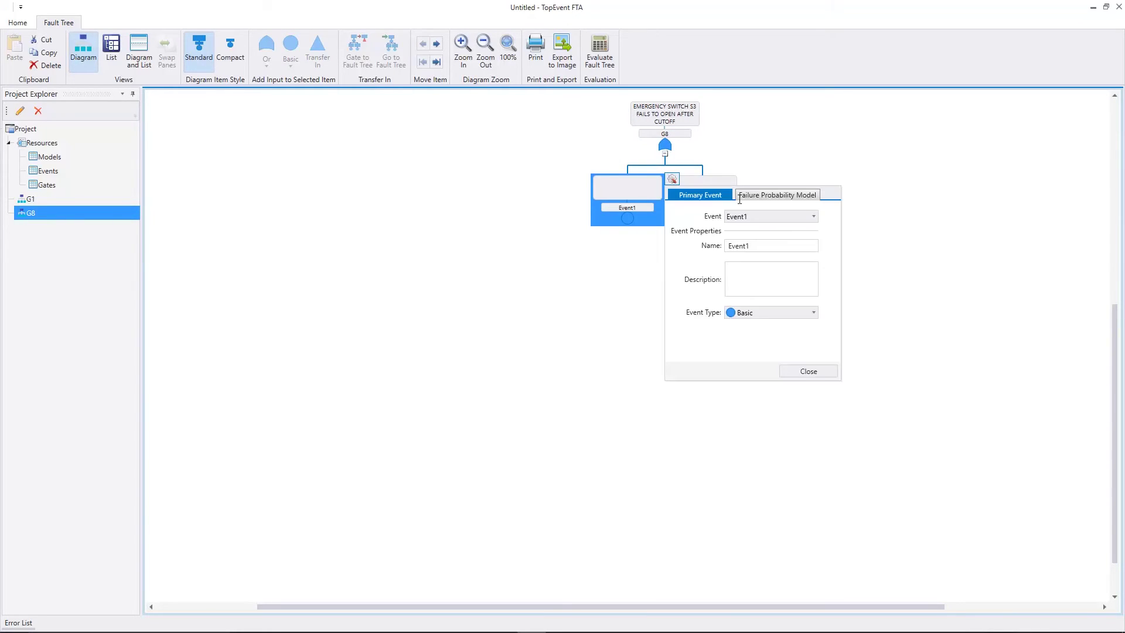
pyautogui.doubleClick(759, 247)
pyautogui.write('E8')
pyautogui.click(775, 290)
pyautogui.write('PRIMARY FAILURE OF S3 TO OPEN WHEN COMMANDED')
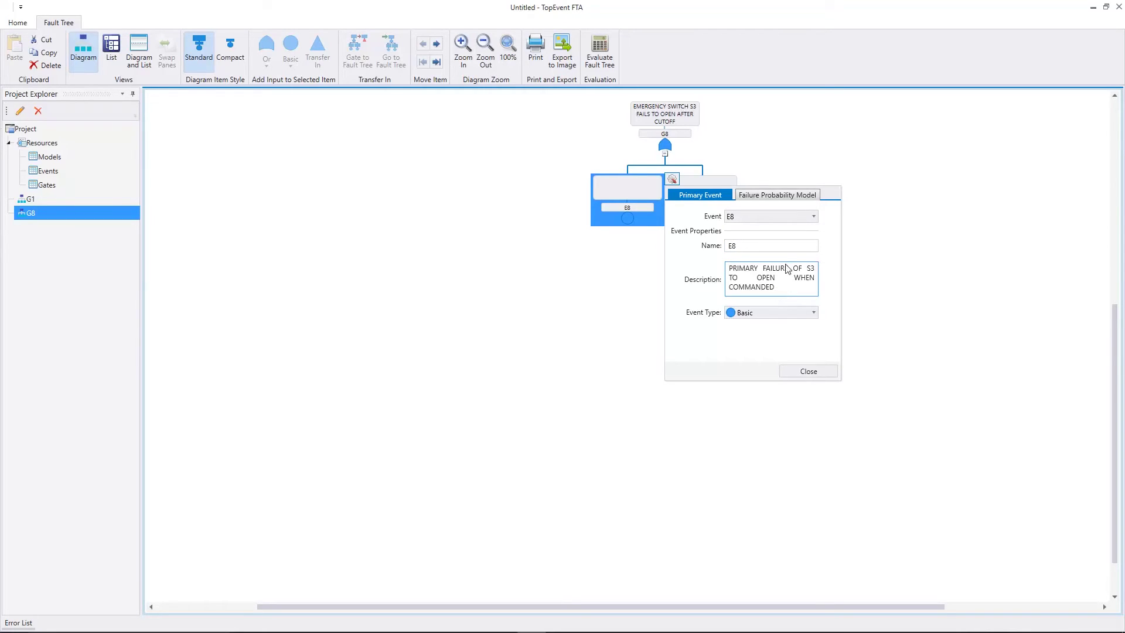
pyautogui.click(788, 197)
pyautogui.click(782, 216)
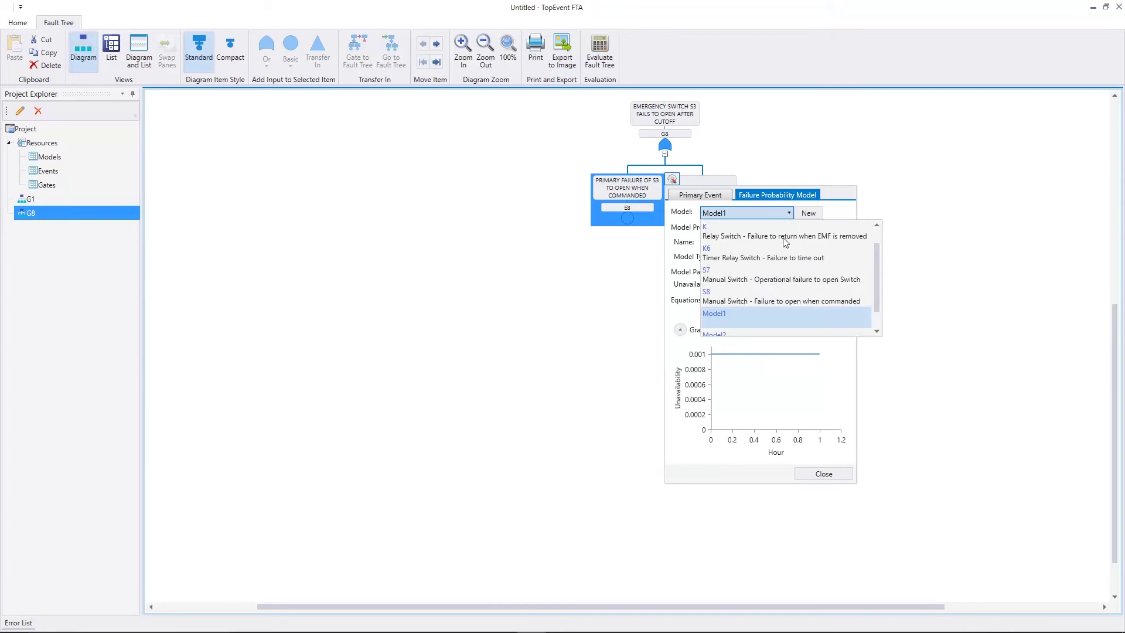
pyautogui.click(785, 294)
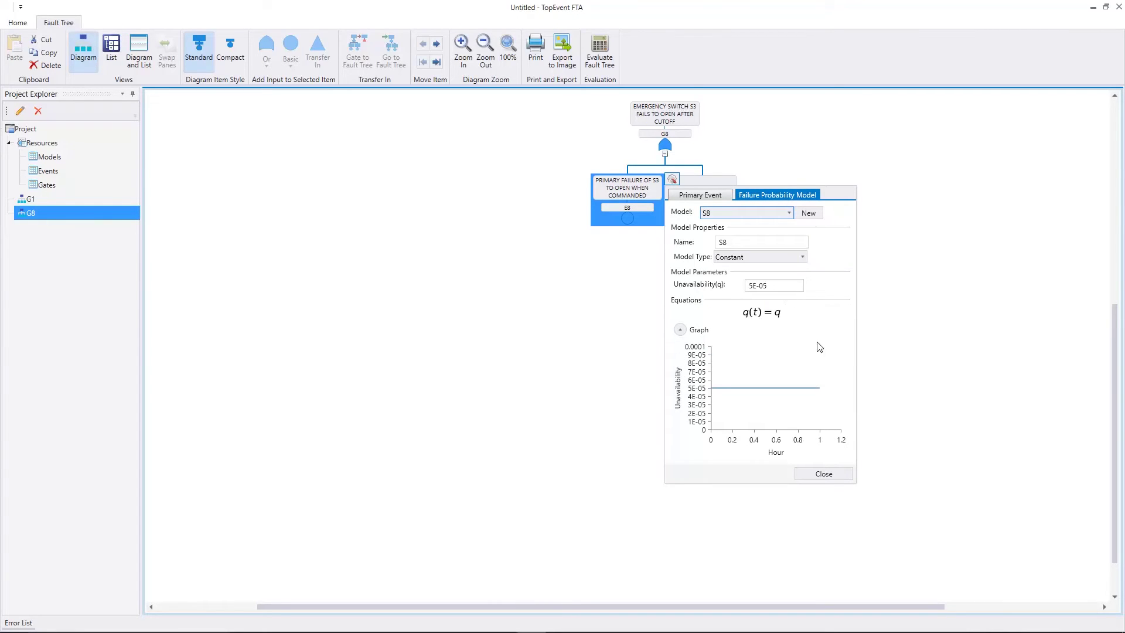
pyautogui.click(824, 473)
# Make Event2 E7, S3 operational failure, with model S7
pyautogui.click(714, 199)
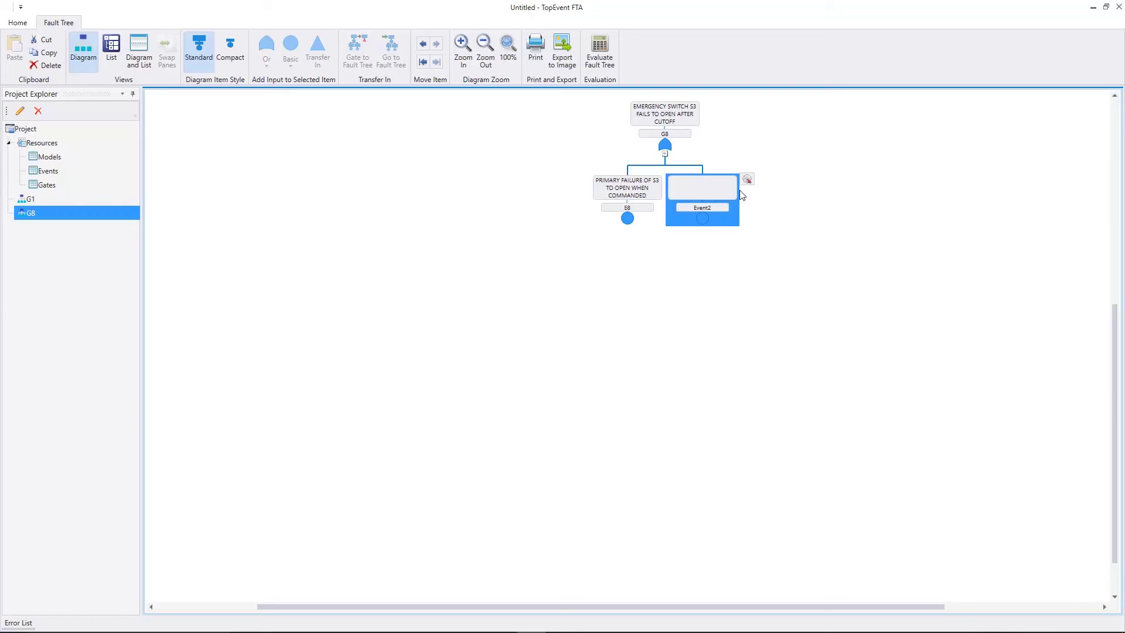
pyautogui.click(747, 179)
pyautogui.click(756, 196)
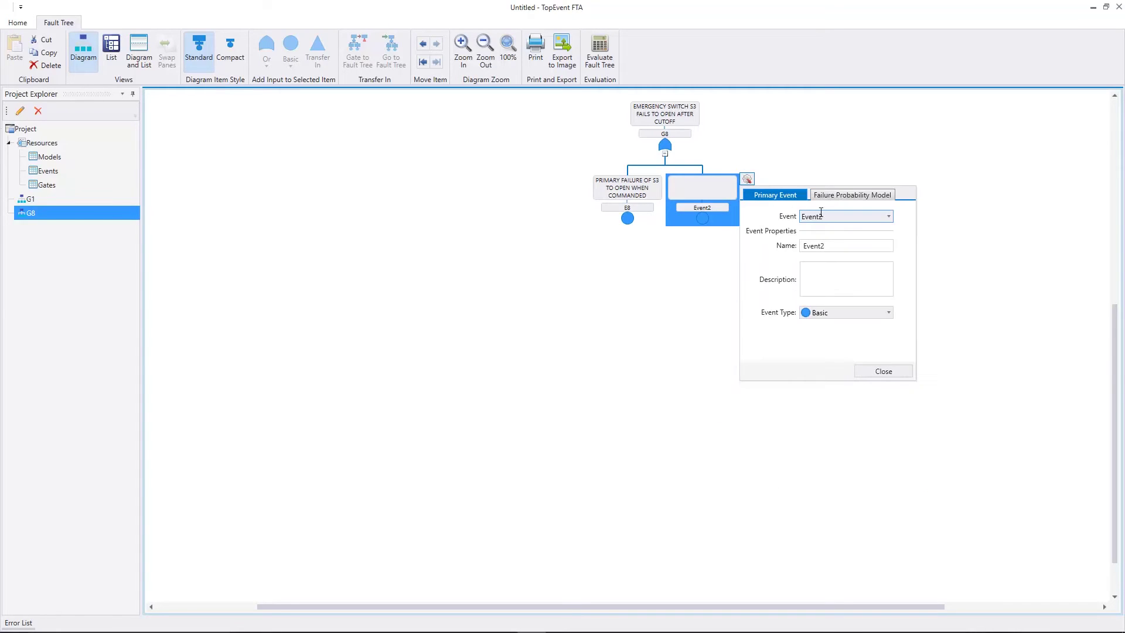
pyautogui.doubleClick(839, 249)
pyautogui.write('E7')
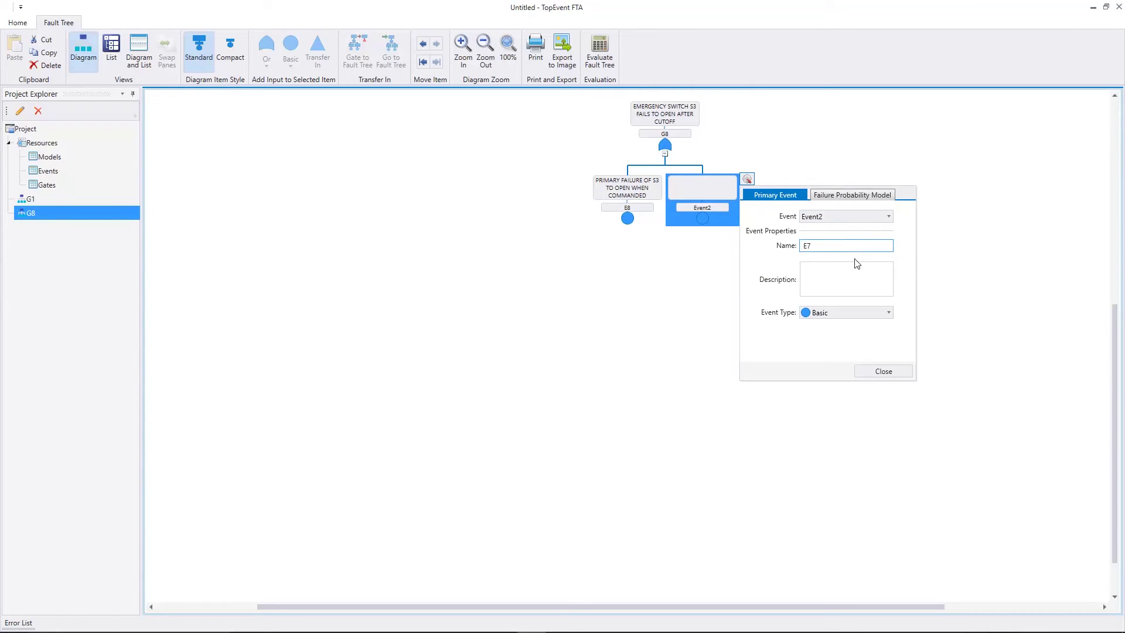
pyautogui.click(860, 287)
pyautogui.write('OPERATIONAL FAILURE OF S3 TO OPEN WHEN COMMANDED')
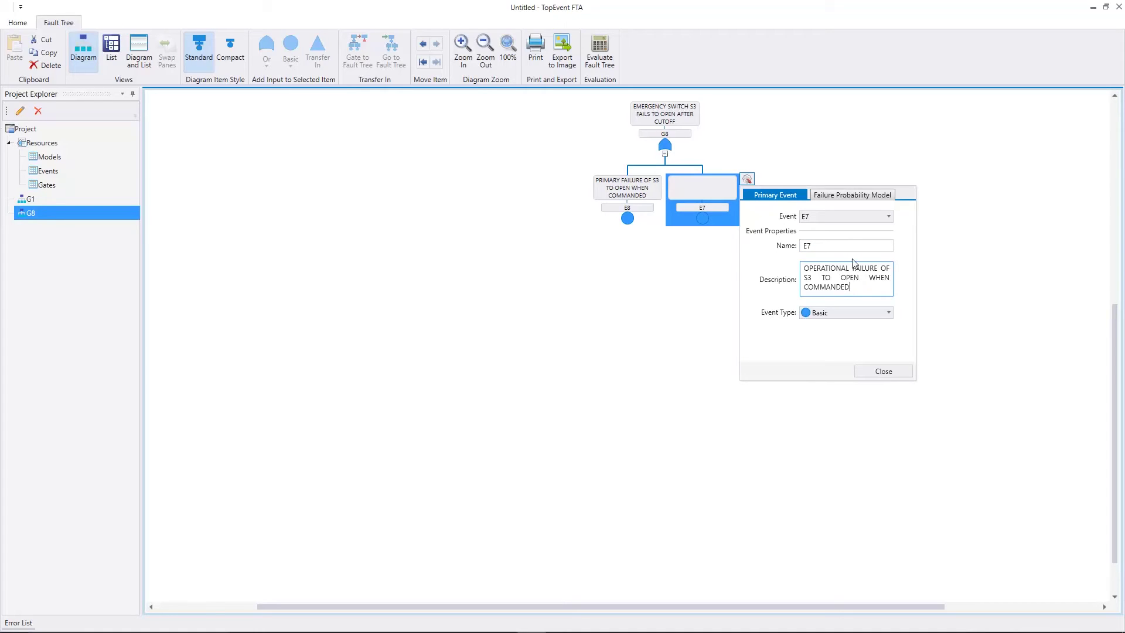
pyautogui.click(852, 196)
pyautogui.click(849, 214)
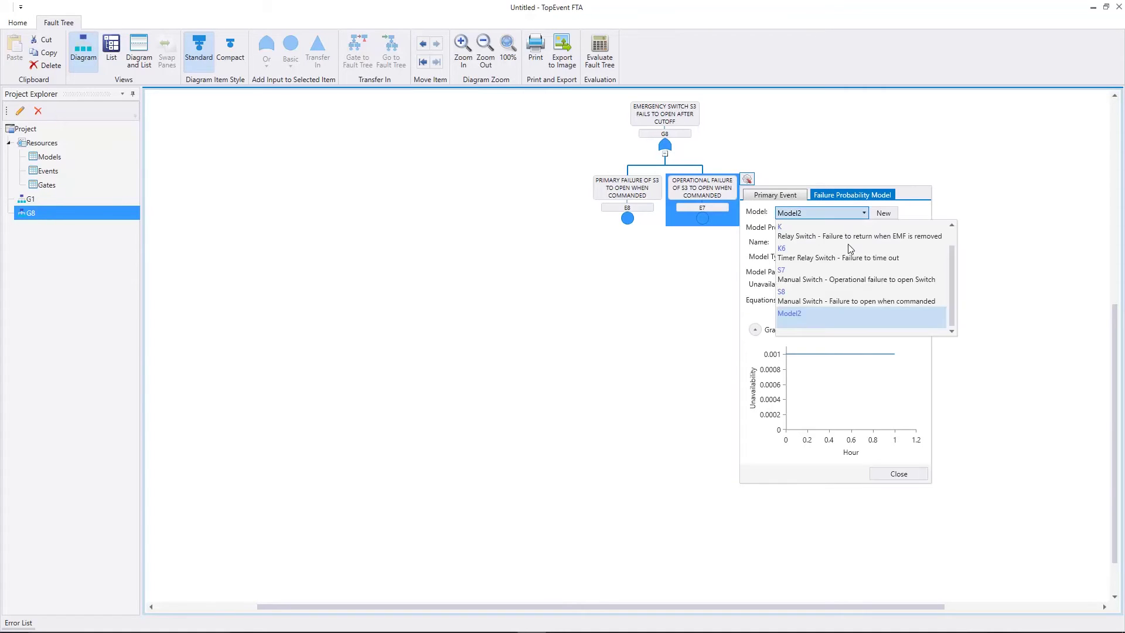
pyautogui.click(850, 275)
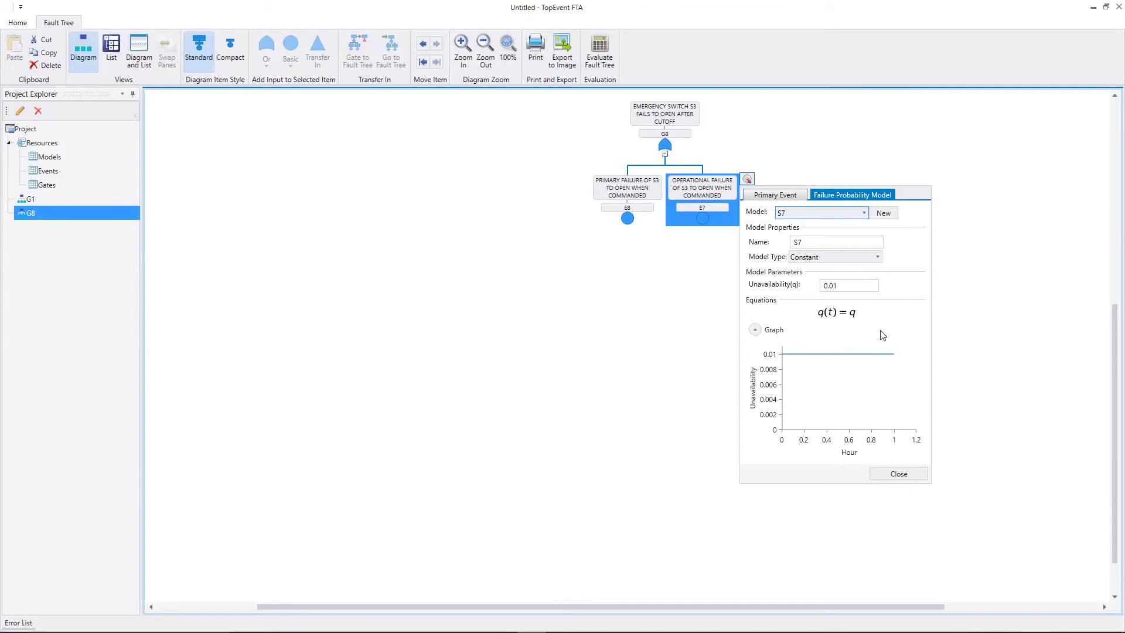
pyautogui.click(892, 475)
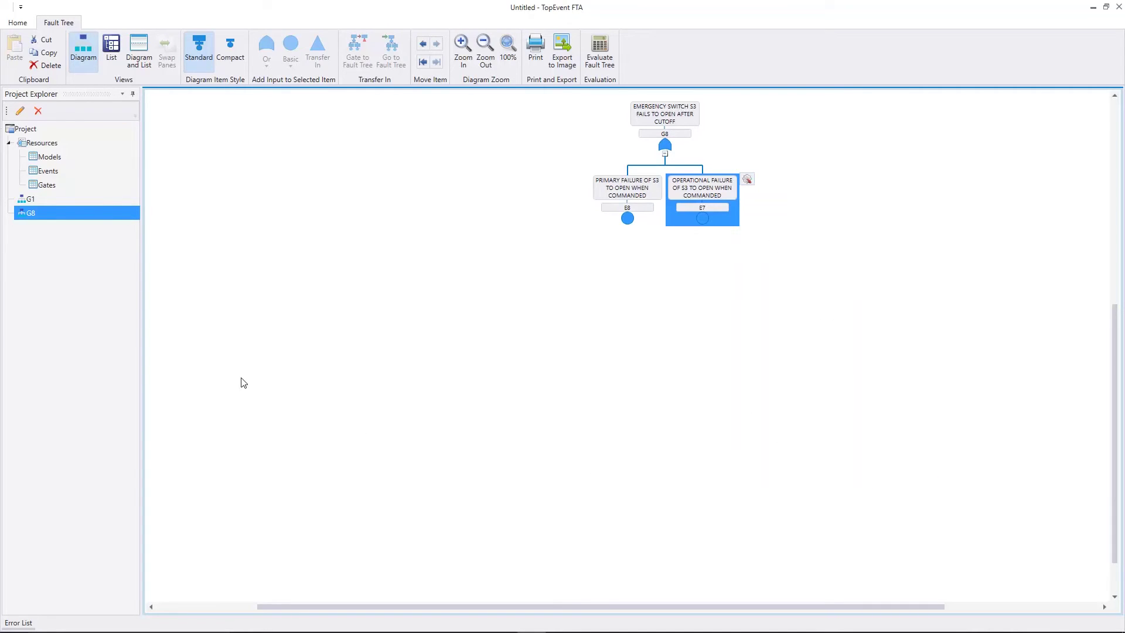
pyautogui.click(55, 129)
# Add another fault tree with top gate G9 described as the K6 failure
pyautogui.click(39, 111)
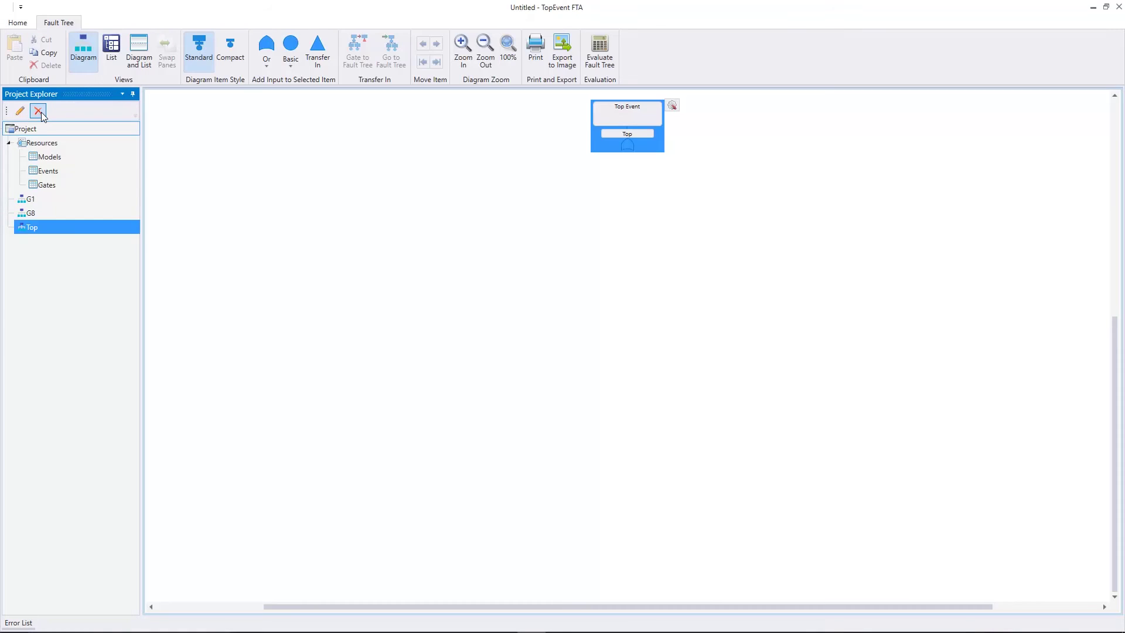
pyautogui.click(672, 105)
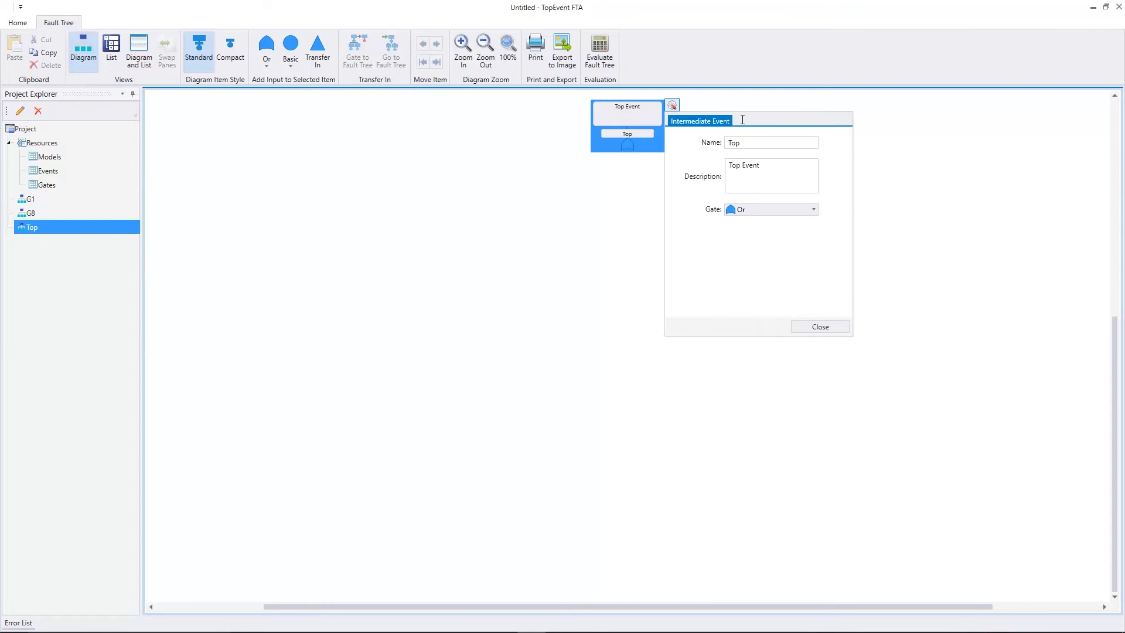
pyautogui.doubleClick(756, 143)
pyautogui.write('G9')
pyautogui.click(768, 184)
pyautogui.hotkey('ctrl', 'a')
pyautogui.write('PRIMARY  FAILURE  OF  K6 TO OPEN AFTER CUTOFF')
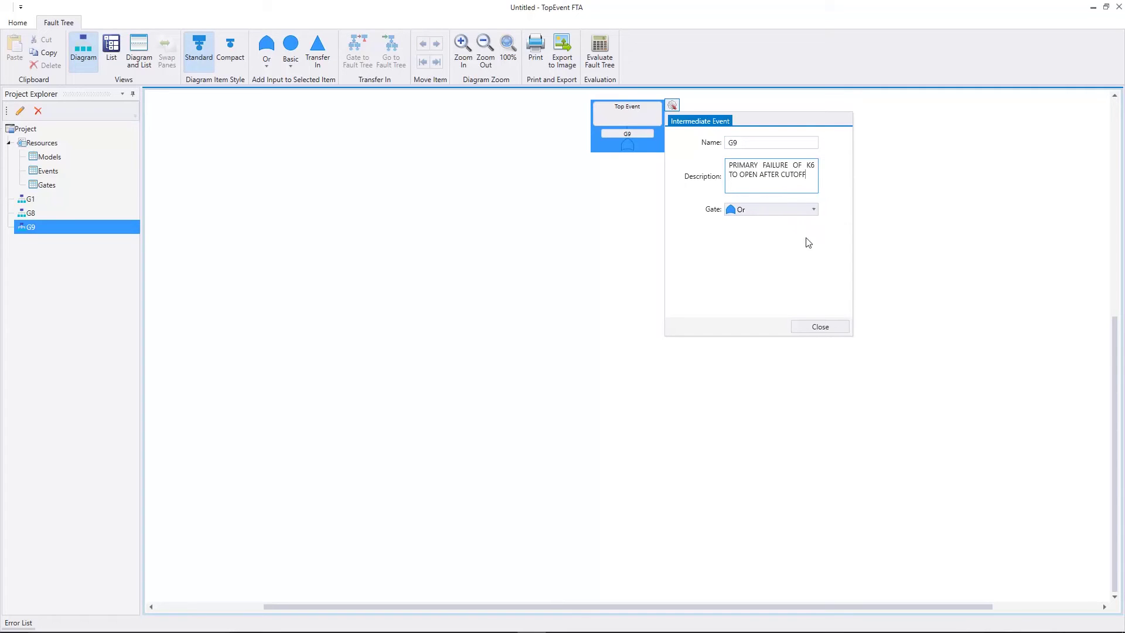
pyautogui.click(814, 331)
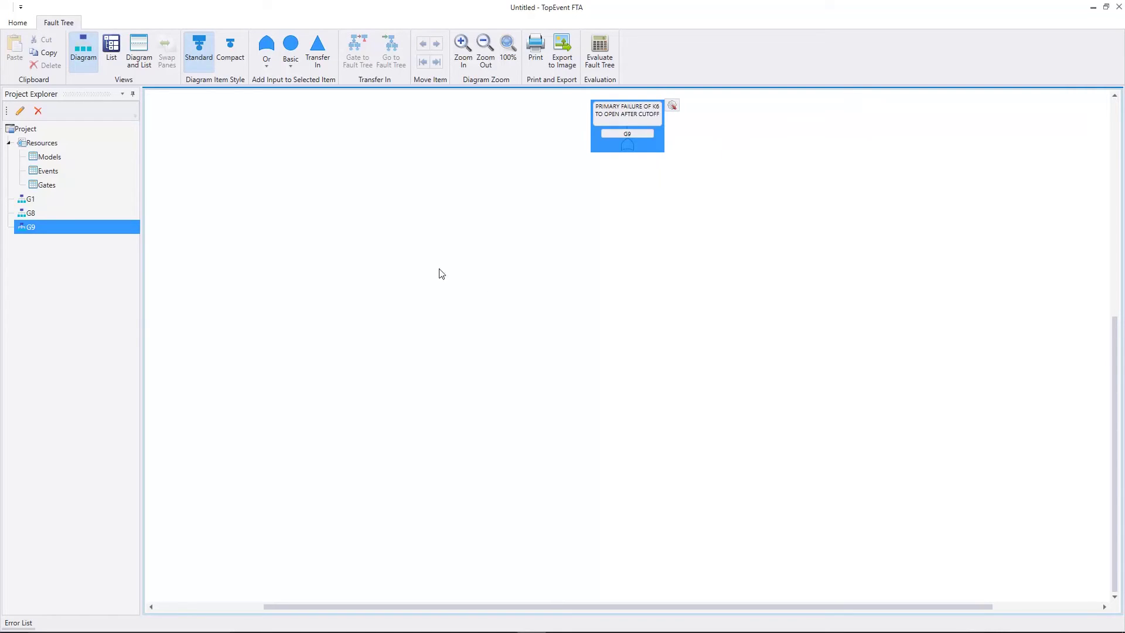
# Add two basic events under G9 and make Event1 E5, K6 timing-out failure, with model K
pyautogui.click(292, 48)
pyautogui.click(291, 48)
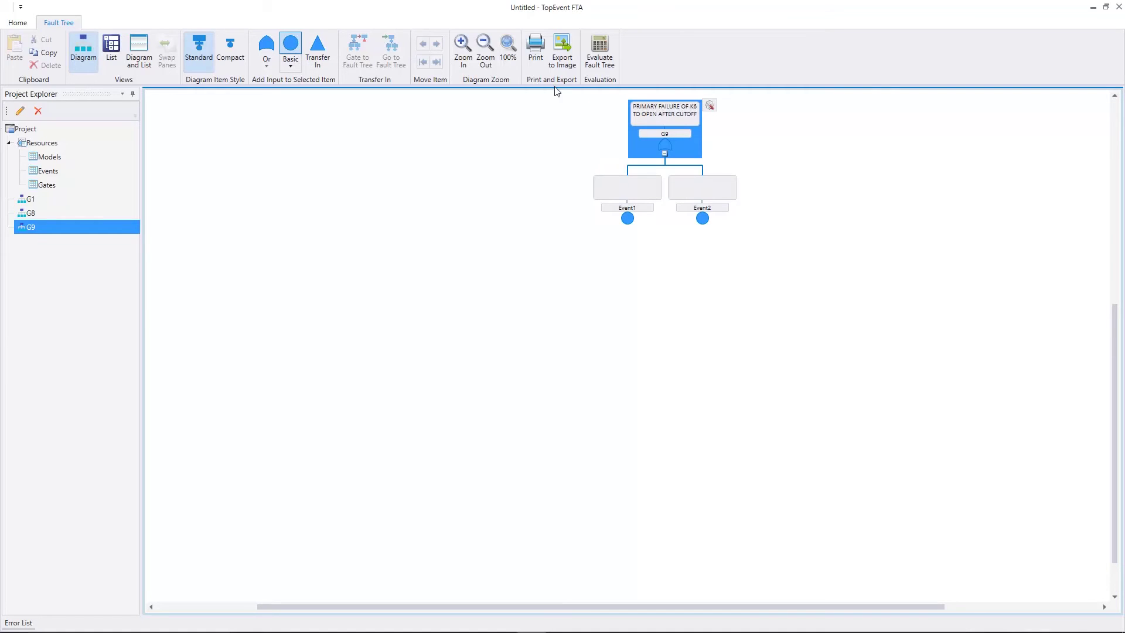
pyautogui.click(659, 189)
pyautogui.click(672, 179)
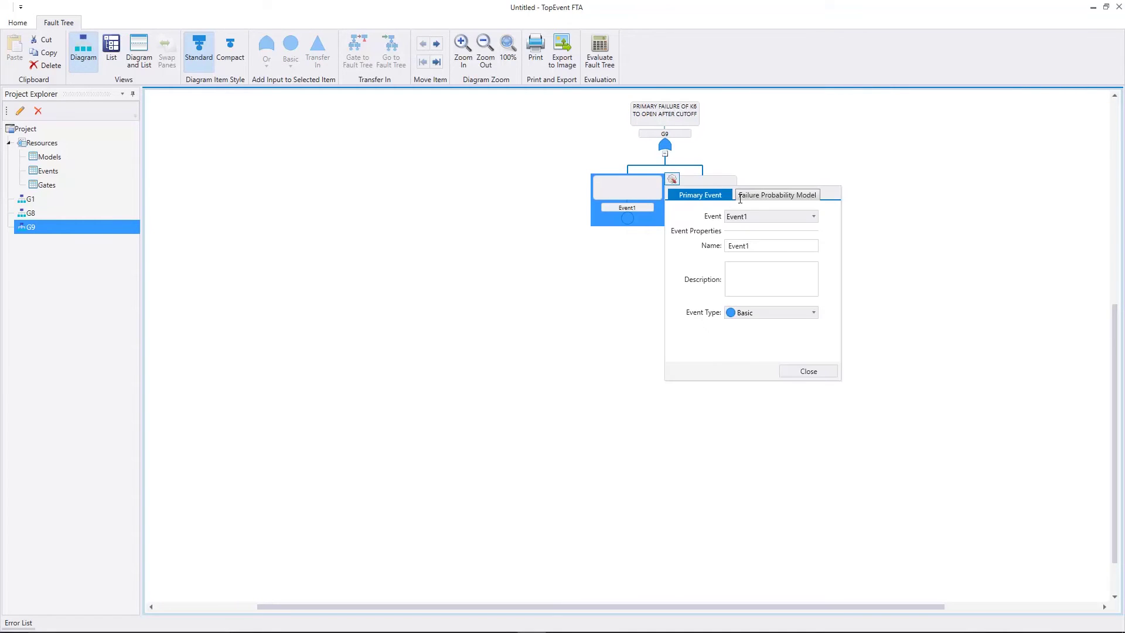
pyautogui.doubleClick(760, 247)
pyautogui.write('E5')
pyautogui.click(772, 285)
pyautogui.write('PRIMARY FAILURE OF K6 TO OPEN AFTER TIMING OUT')
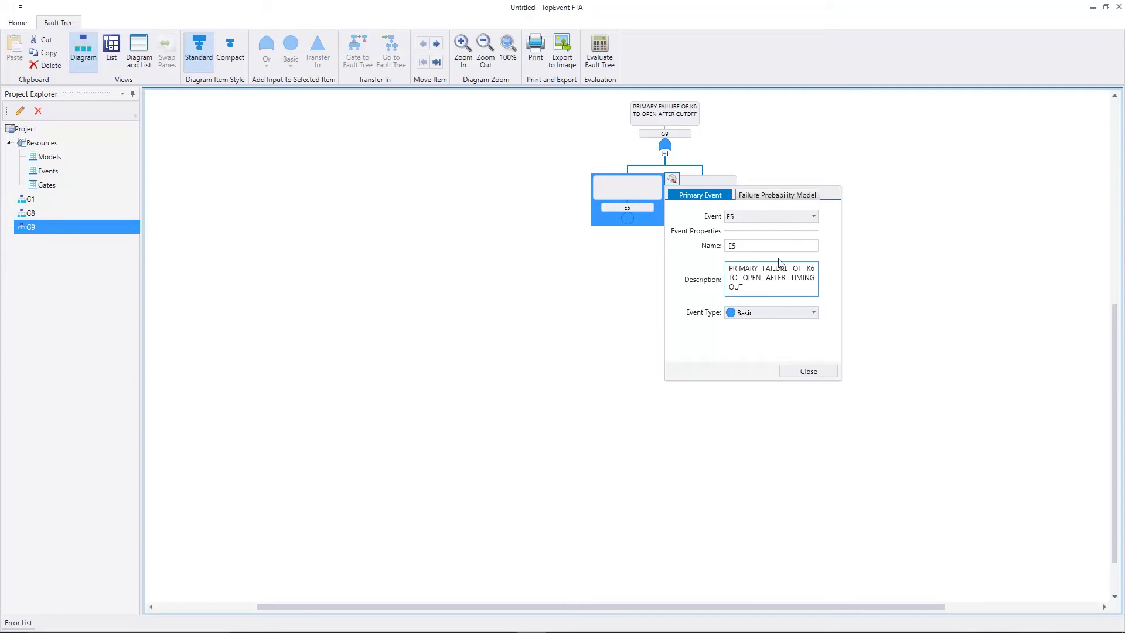
pyautogui.click(779, 196)
pyautogui.click(778, 216)
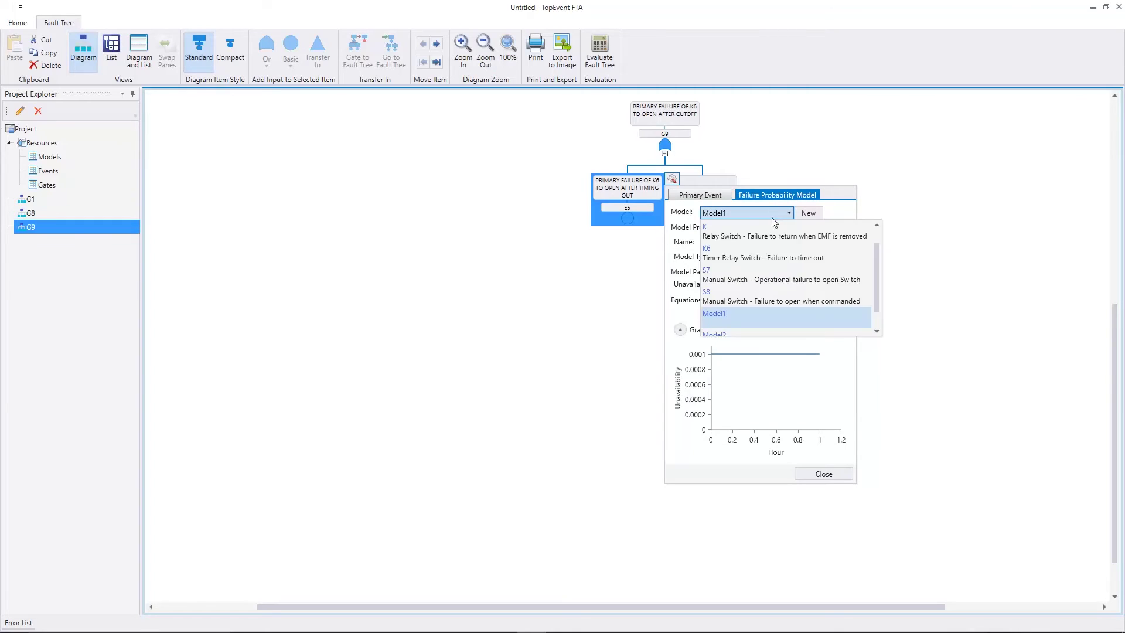
pyautogui.click(773, 239)
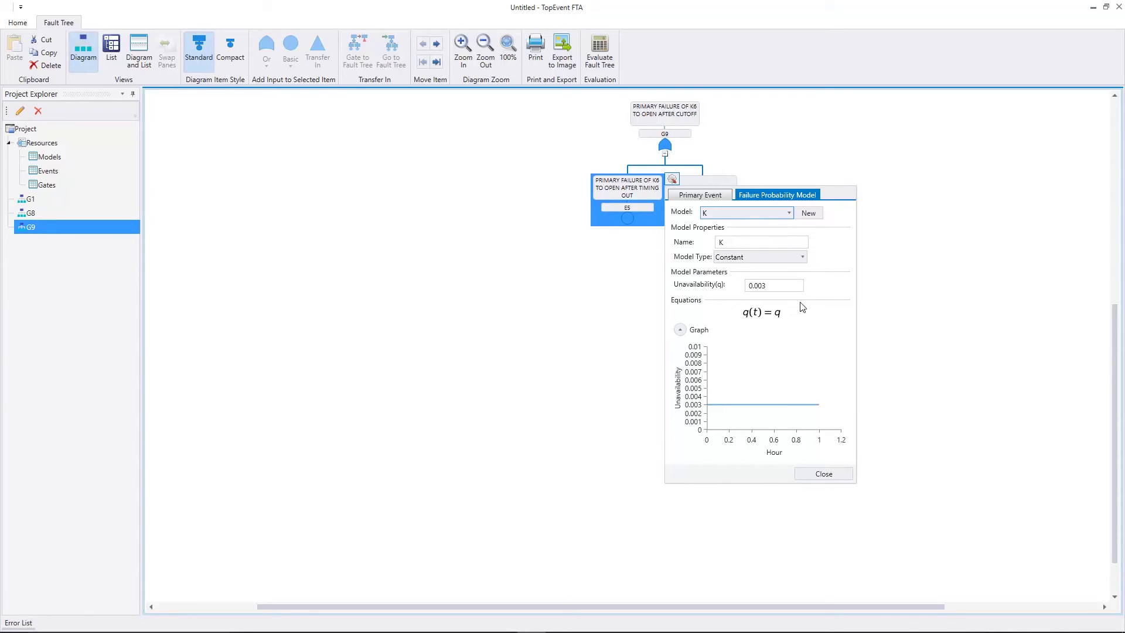
pyautogui.click(820, 474)
# Make Event2 E6, the K6 timer failure, with model K6
pyautogui.click(708, 201)
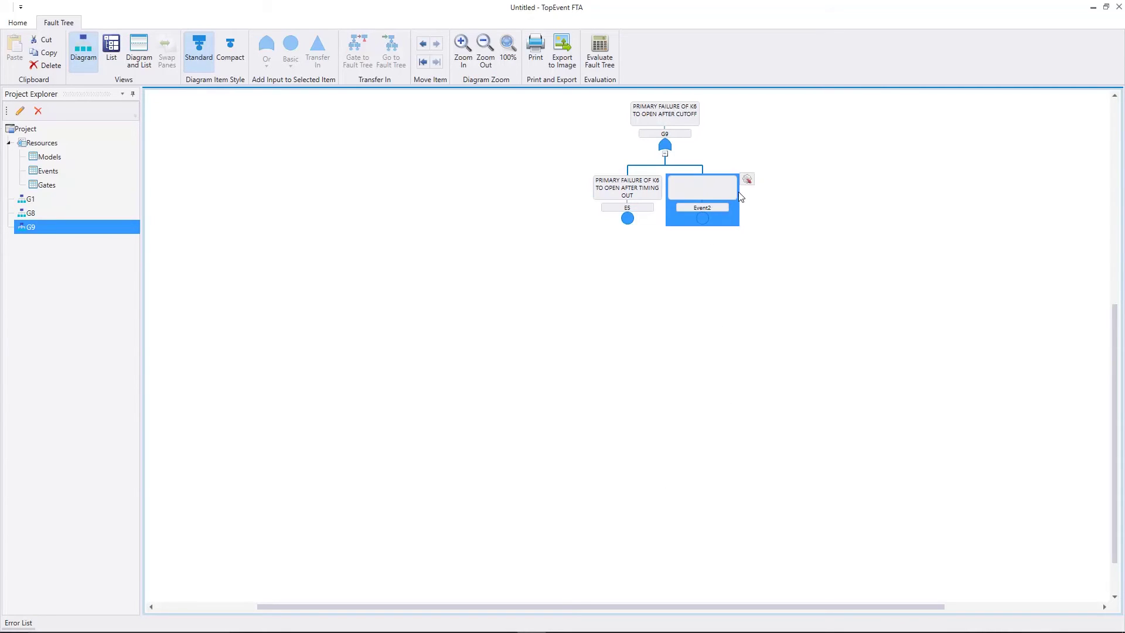
pyautogui.click(747, 179)
pyautogui.click(762, 198)
pyautogui.doubleClick(837, 247)
pyautogui.write('E6')
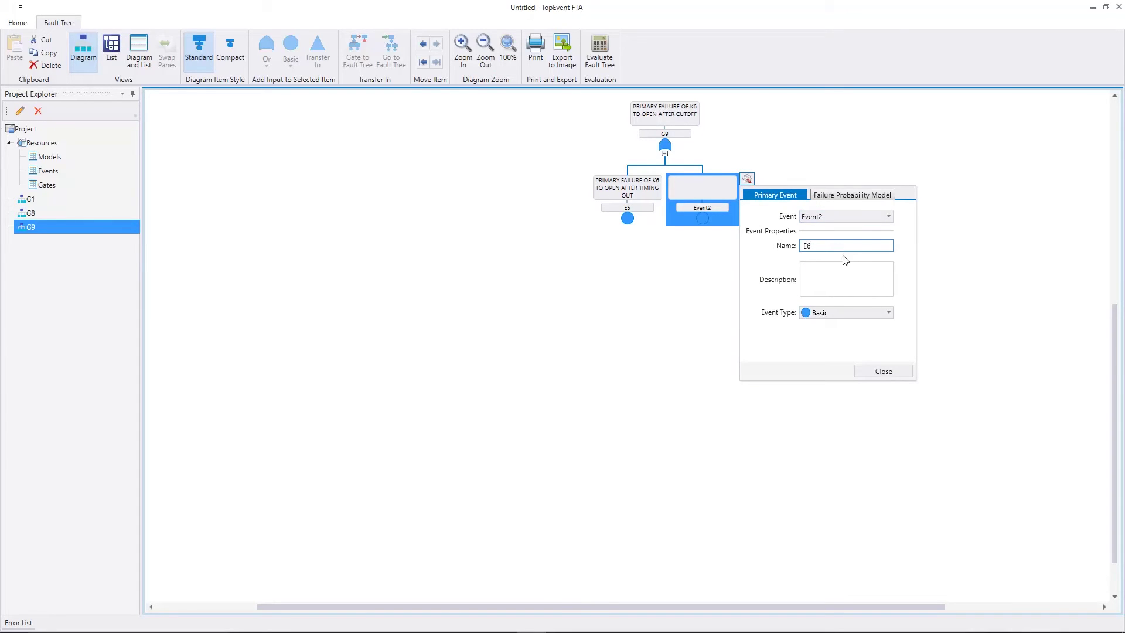
pyautogui.click(845, 284)
pyautogui.write('PRIMARY FAILURE OF K6 TIMER TO TIME OUT')
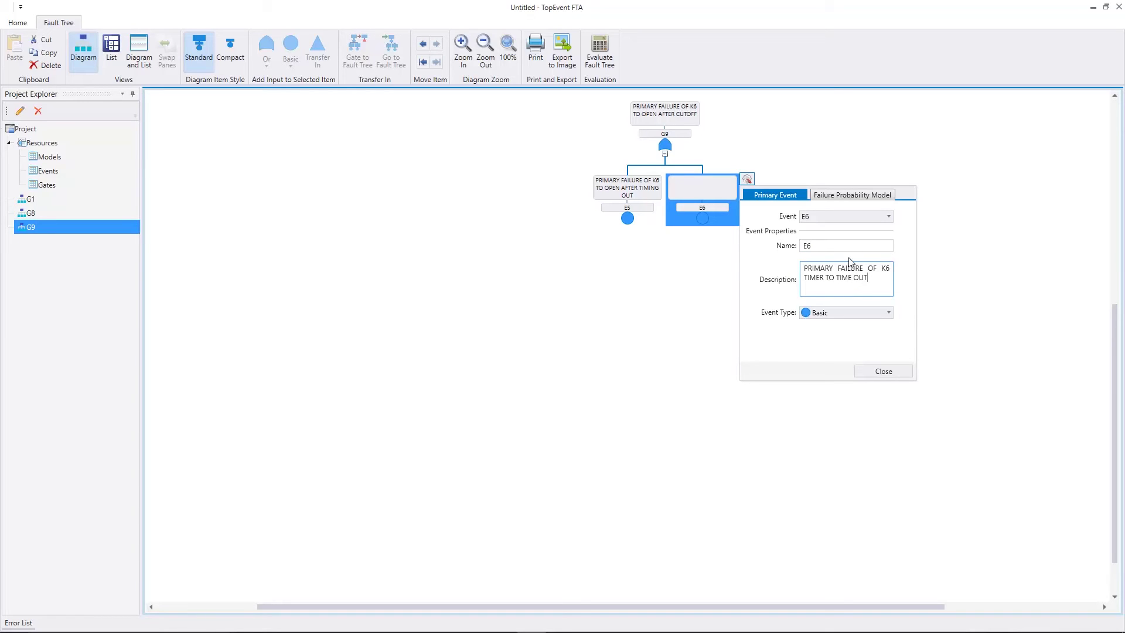
pyautogui.click(853, 195)
pyautogui.click(851, 214)
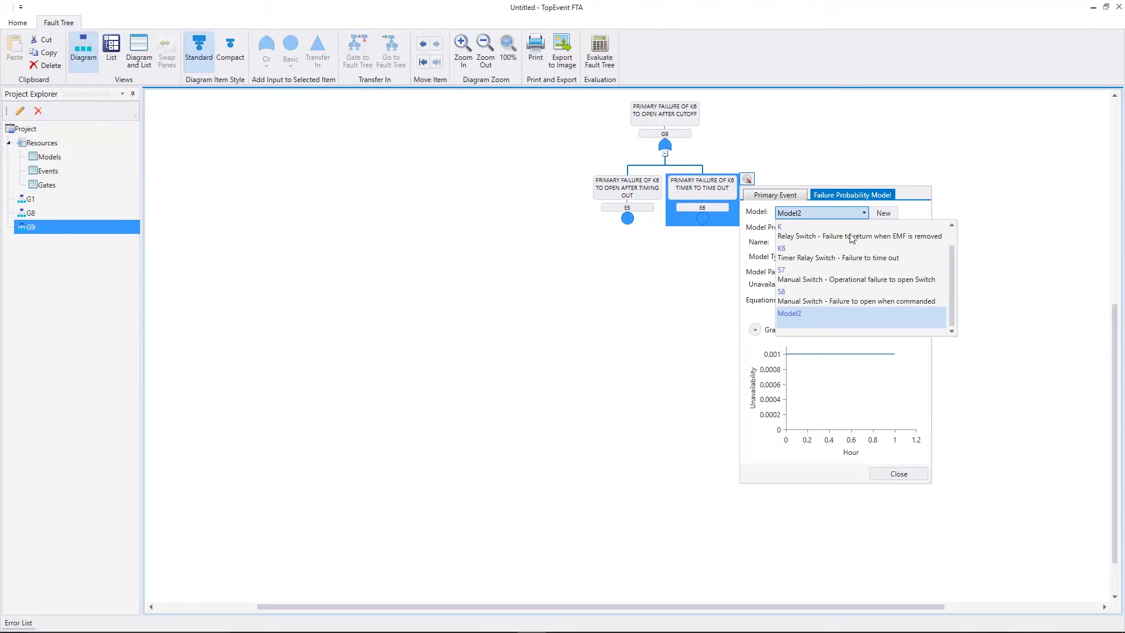
pyautogui.click(851, 257)
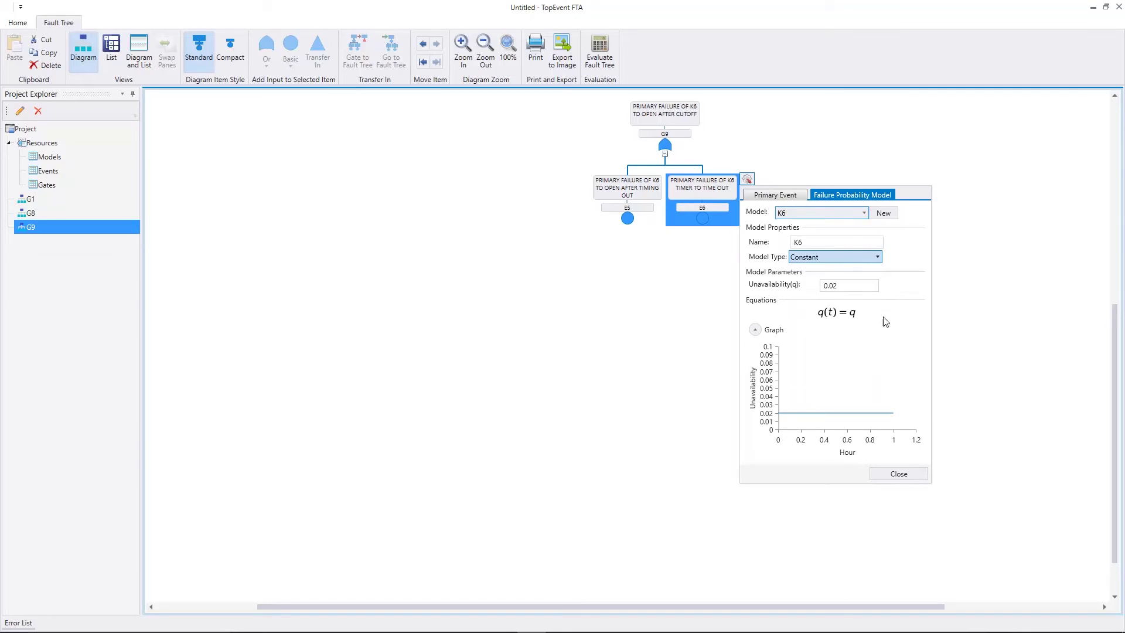
pyautogui.click(896, 476)
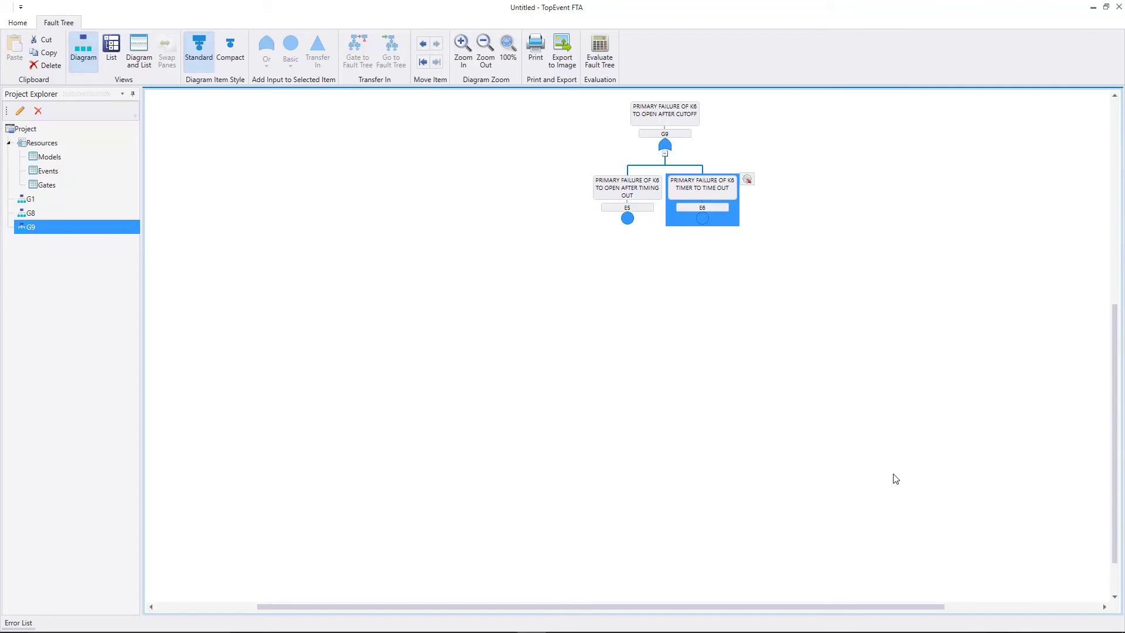
# Add two transfer inputs under G7 in the G1 tree and link the left one to G8
pyautogui.click(52, 199)
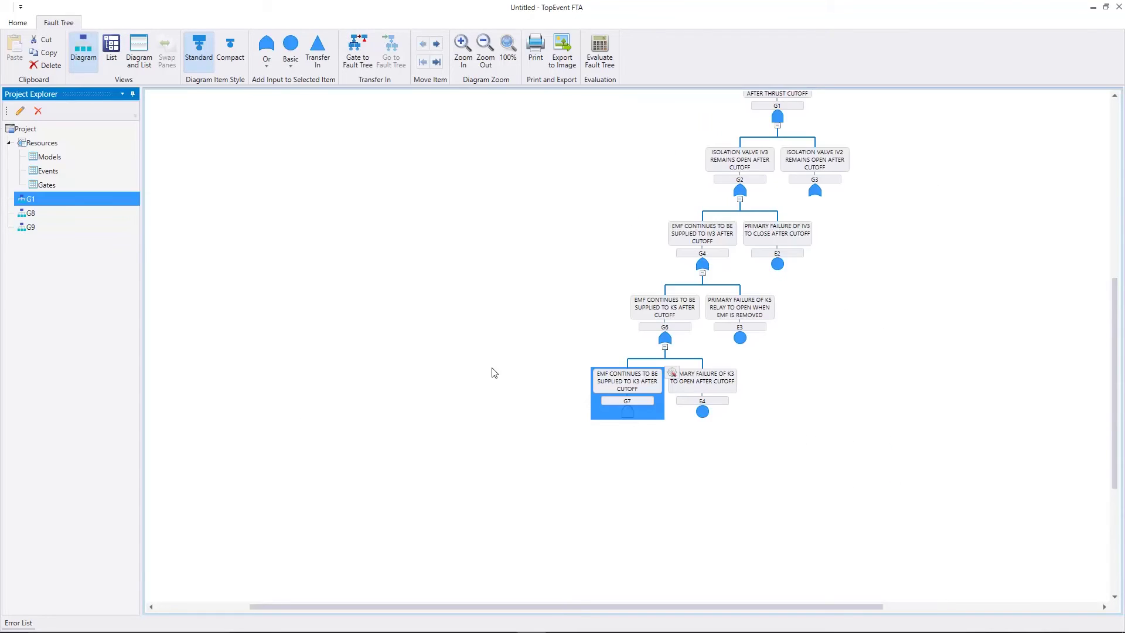
pyautogui.scroll(-2, 493, 372)
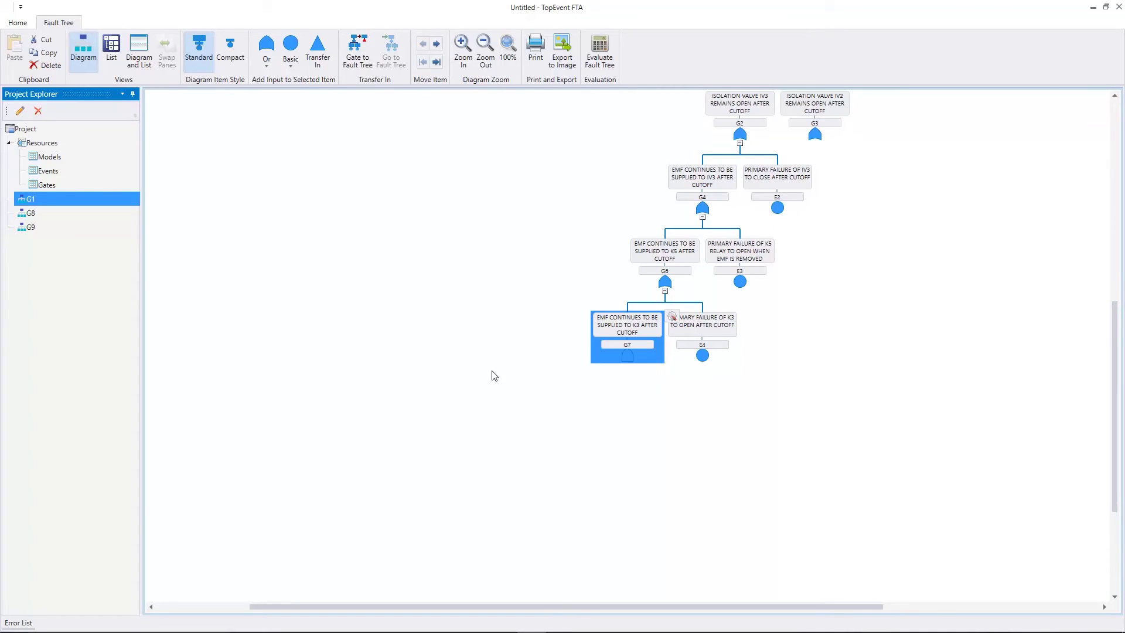
pyautogui.click(318, 53)
pyautogui.click(321, 56)
pyautogui.click(631, 404)
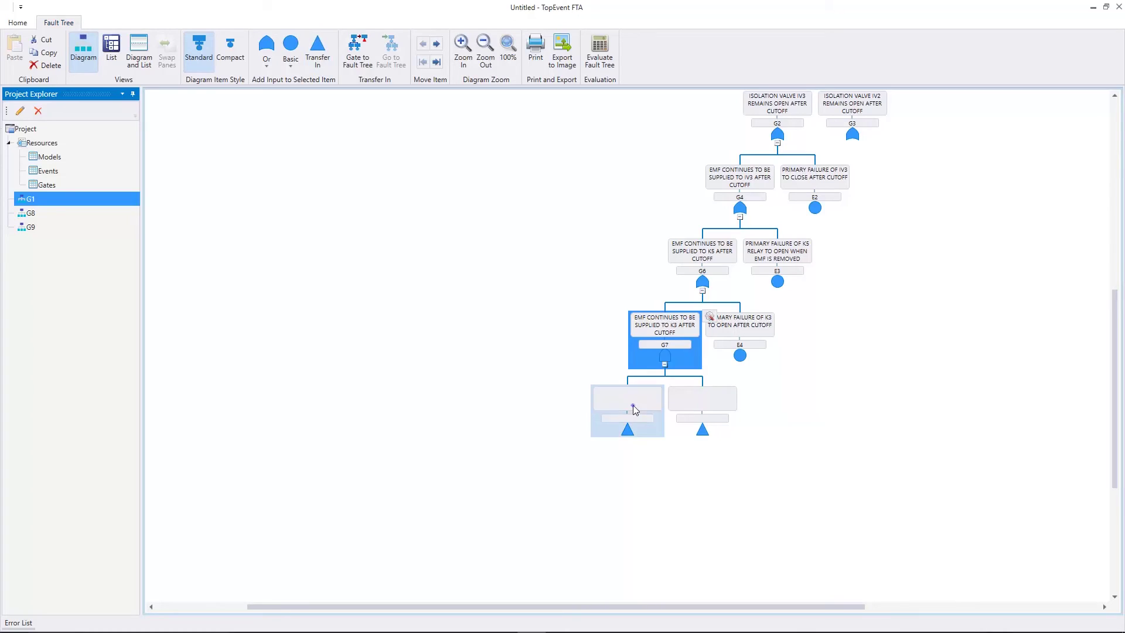
pyautogui.click(671, 391)
pyautogui.click(739, 428)
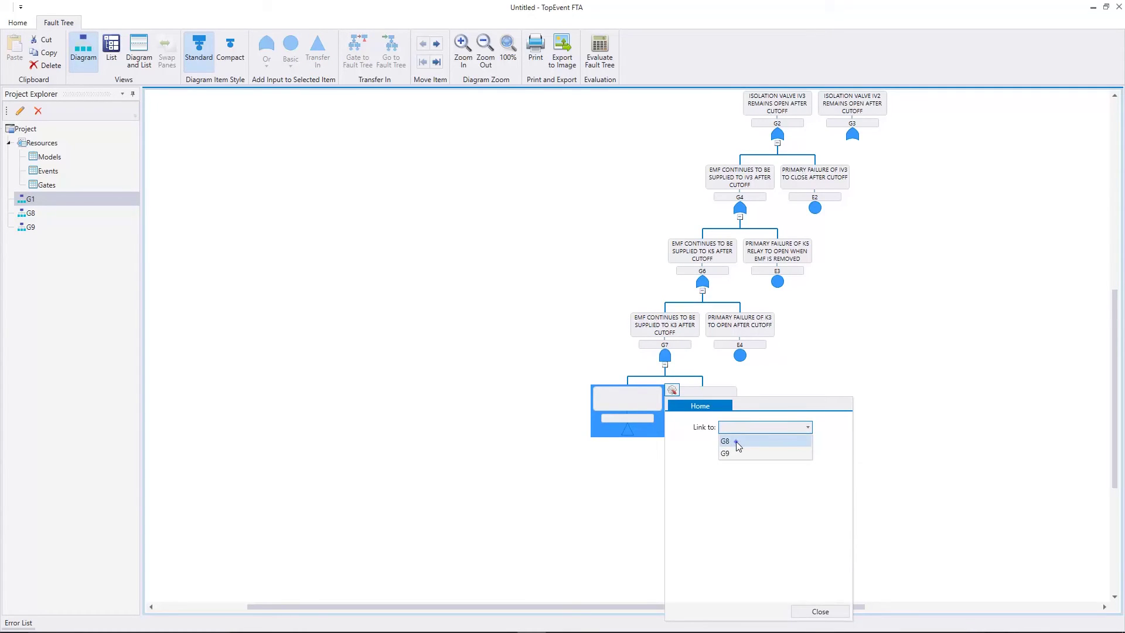
pyautogui.click(733, 441)
pyautogui.click(806, 613)
# Link the right transfer input under G7 to fault tree G9
pyautogui.click(719, 408)
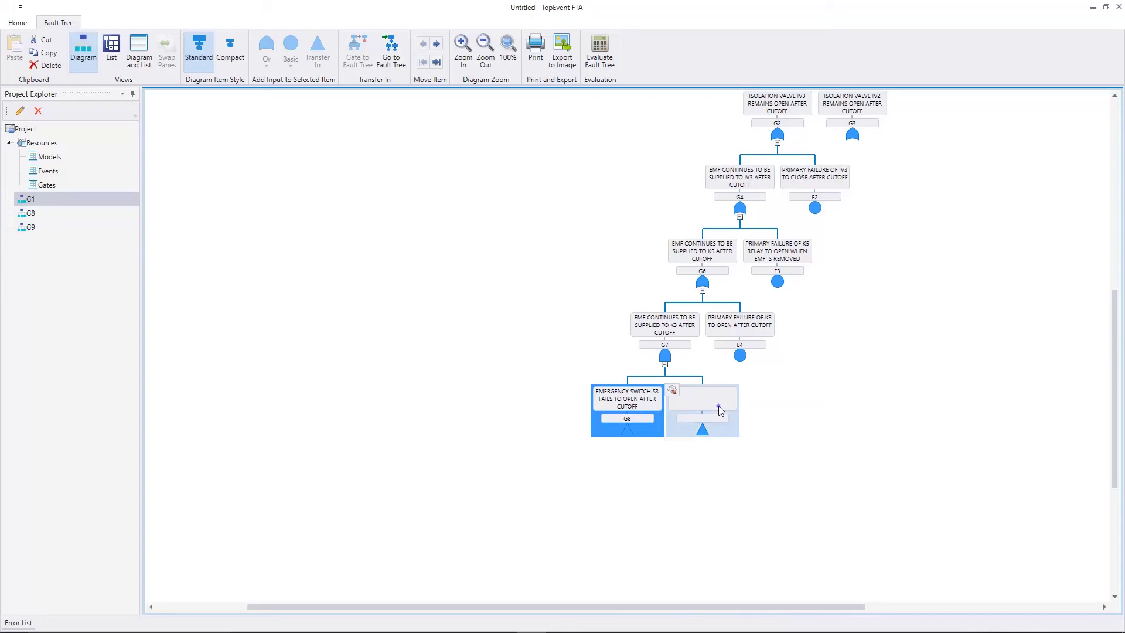
pyautogui.click(750, 392)
pyautogui.click(808, 429)
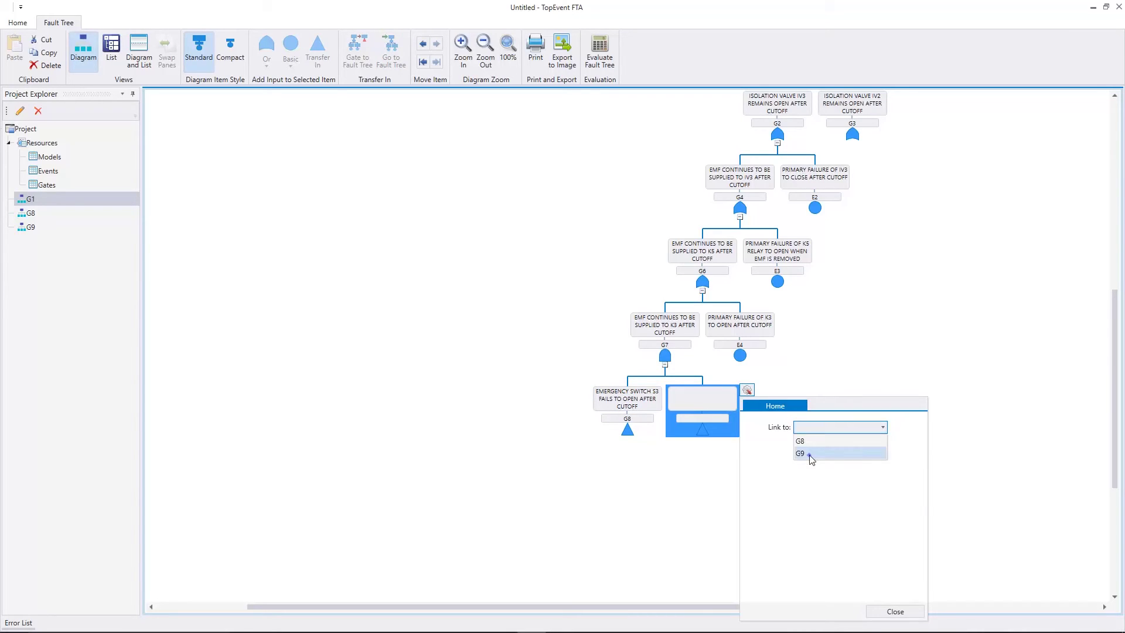
pyautogui.click(810, 455)
pyautogui.click(894, 611)
pyautogui.moveTo(565, 608); pyautogui.dragTo(685, 609)
pyautogui.scroll(1, 699, 568)
pyautogui.scroll(1, 698, 563)
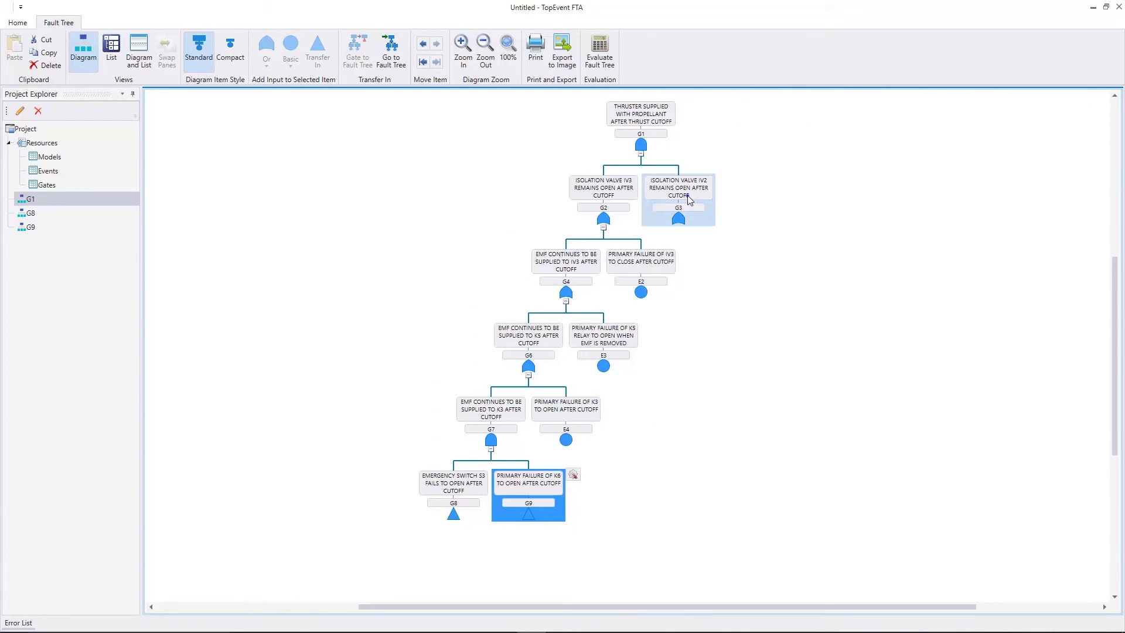
# Add an OR gate and a basic event under G3; make the event E1, IV2 fails to close, model IV
pyautogui.click(690, 199)
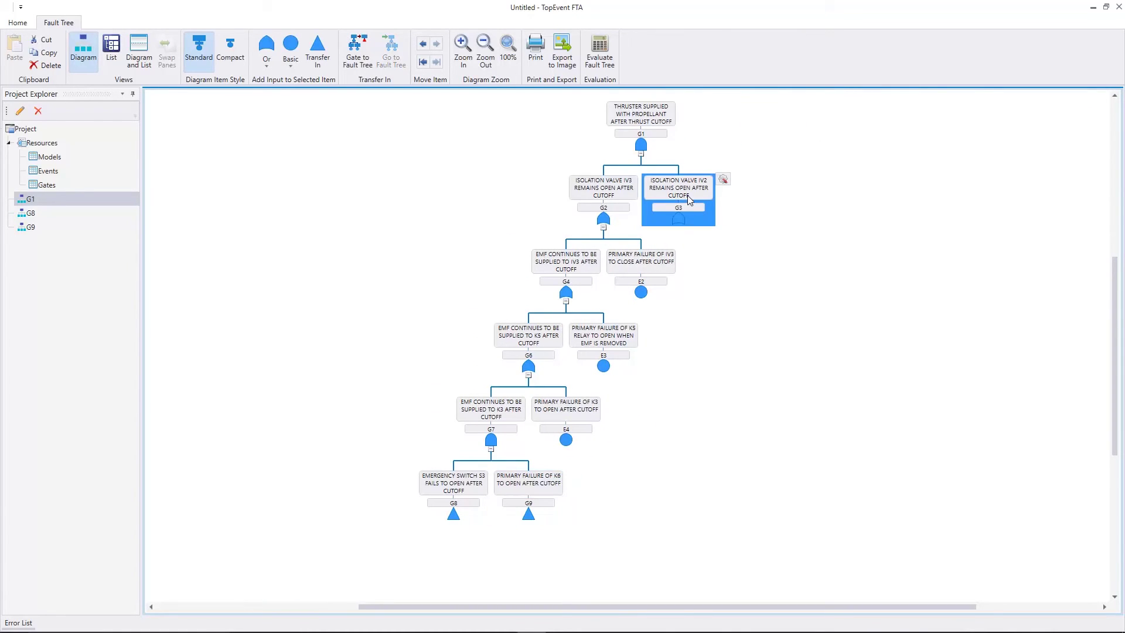
pyautogui.click(266, 44)
pyautogui.click(290, 44)
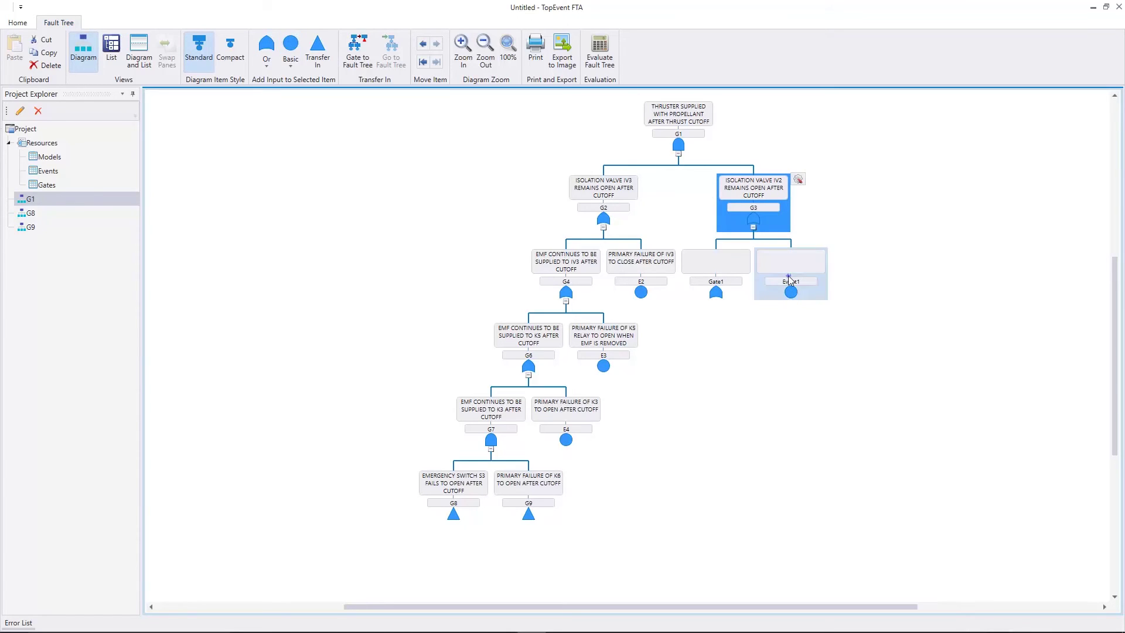
pyautogui.click(819, 260)
pyautogui.click(835, 254)
pyautogui.doubleClick(918, 322)
pyautogui.write('E1')
pyautogui.click(930, 361)
pyautogui.write('PRIMARY FAILURE OF IV2 TO CLOSE AFTER CUTOFF')
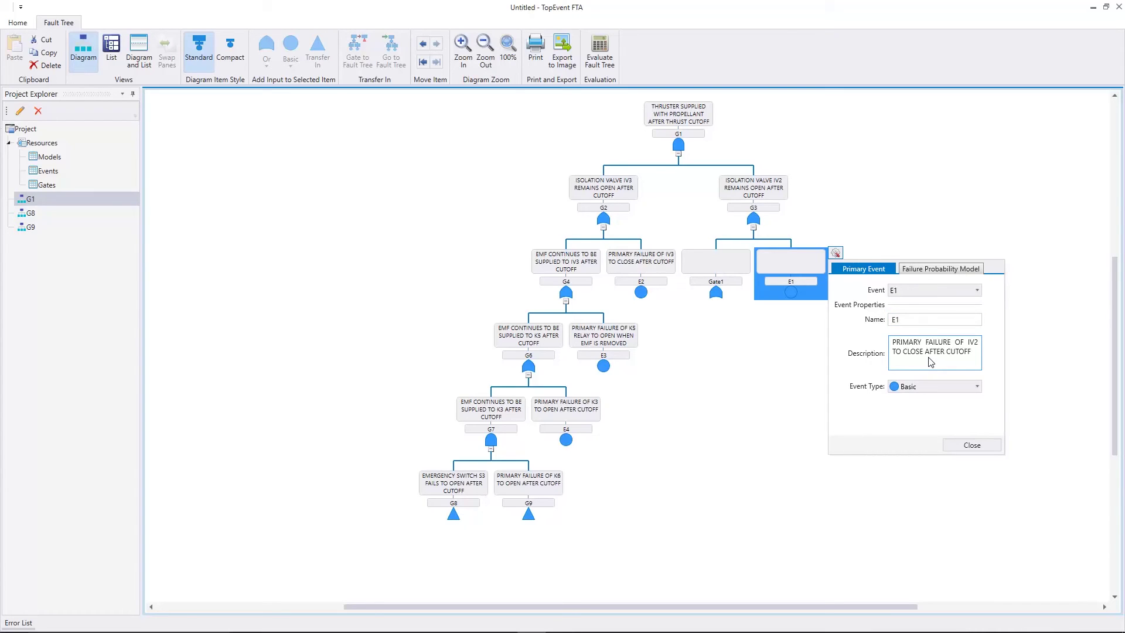
pyautogui.click(930, 269)
pyautogui.click(926, 291)
pyautogui.scroll(3, 1041, 328)
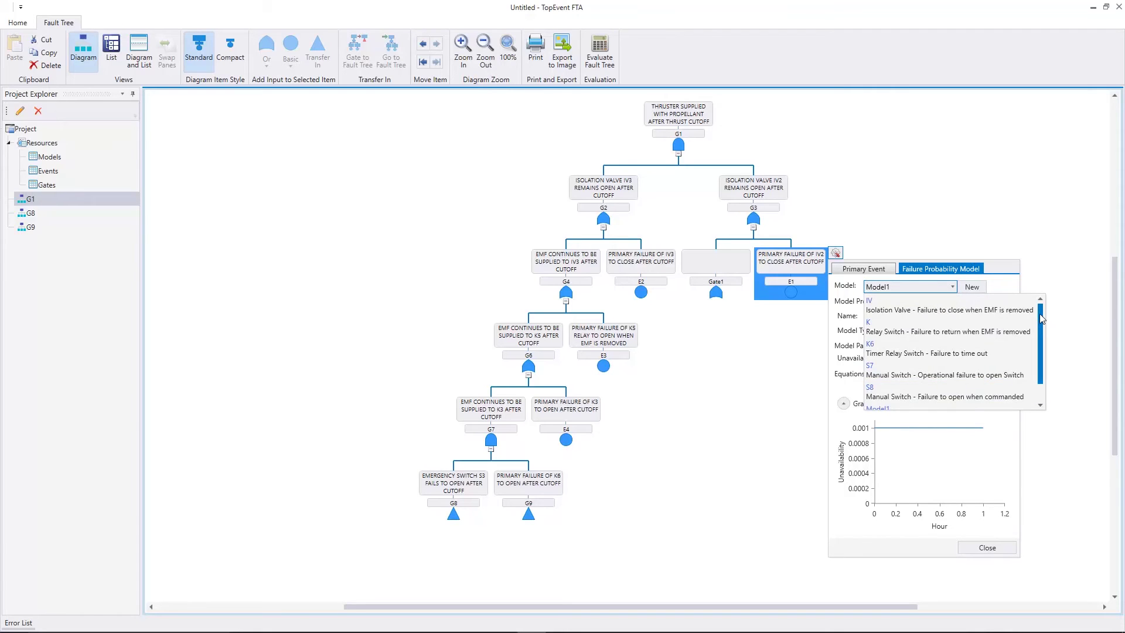
pyautogui.click(988, 313)
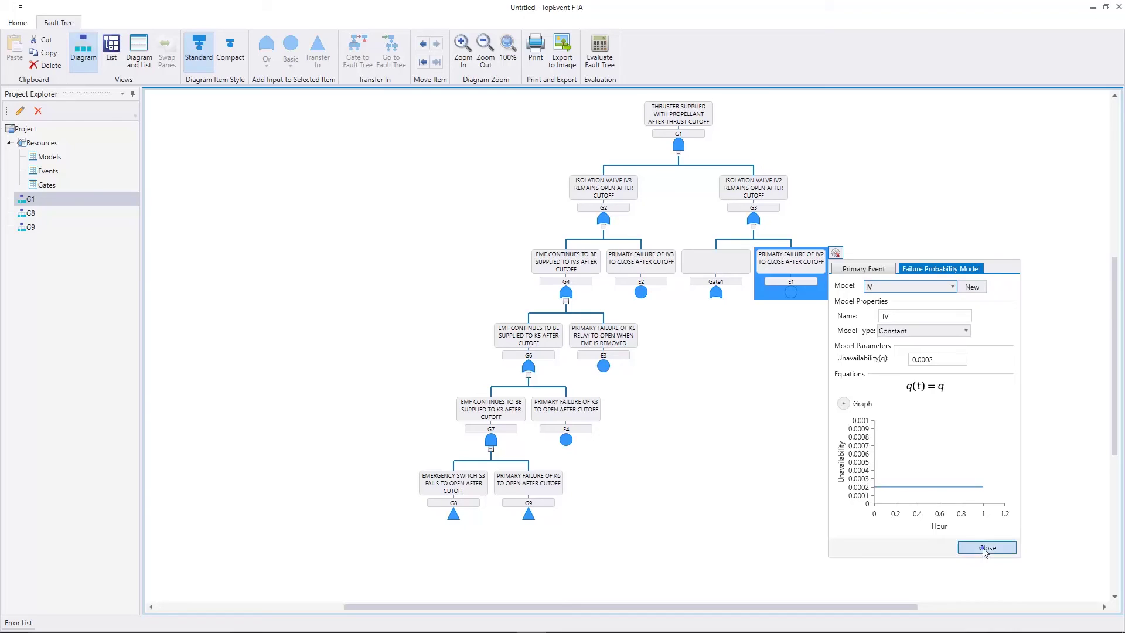
pyautogui.click(986, 547)
# Rename the new gate G5, describe EMF still supplied to IV2, and make it an AND gate
pyautogui.click(716, 264)
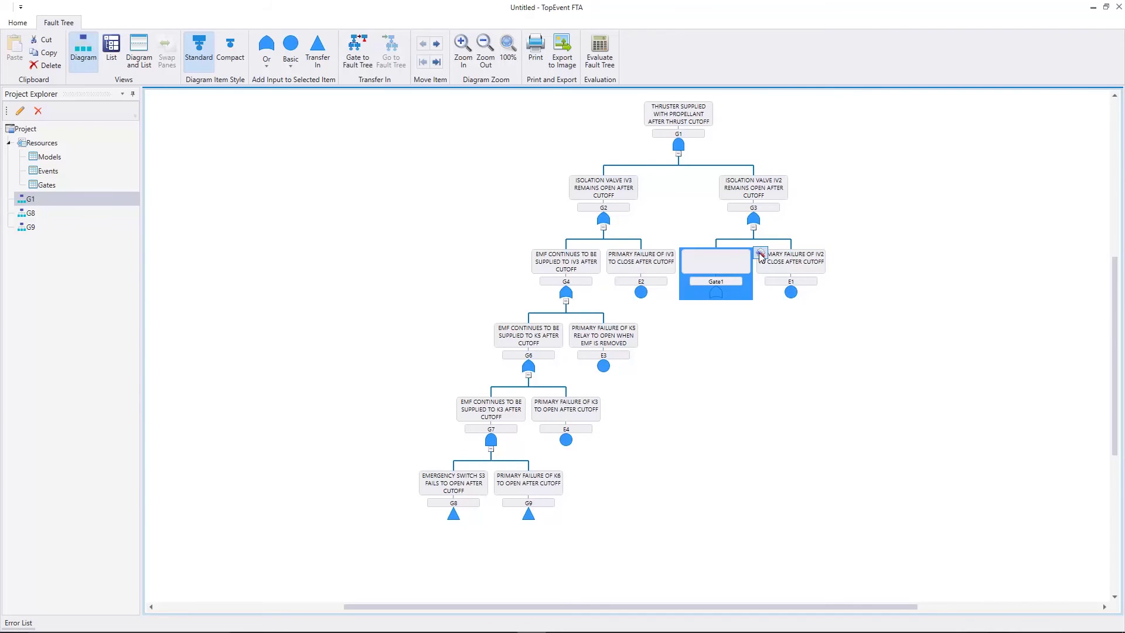
pyautogui.click(760, 253)
pyautogui.click(853, 291)
pyautogui.hotkey('ctrl', 'a')
pyautogui.write('G5')
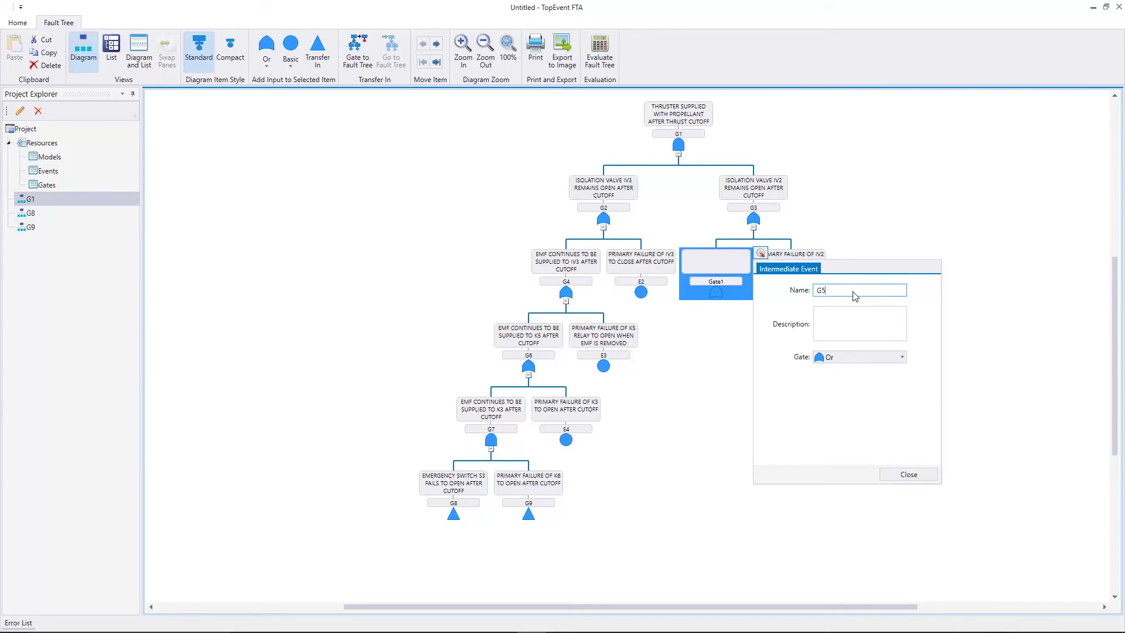
pyautogui.click(856, 329)
pyautogui.write('EMF CONTINUES TO BE SUPPLIED TO IV2 AFTER CUTOFF')
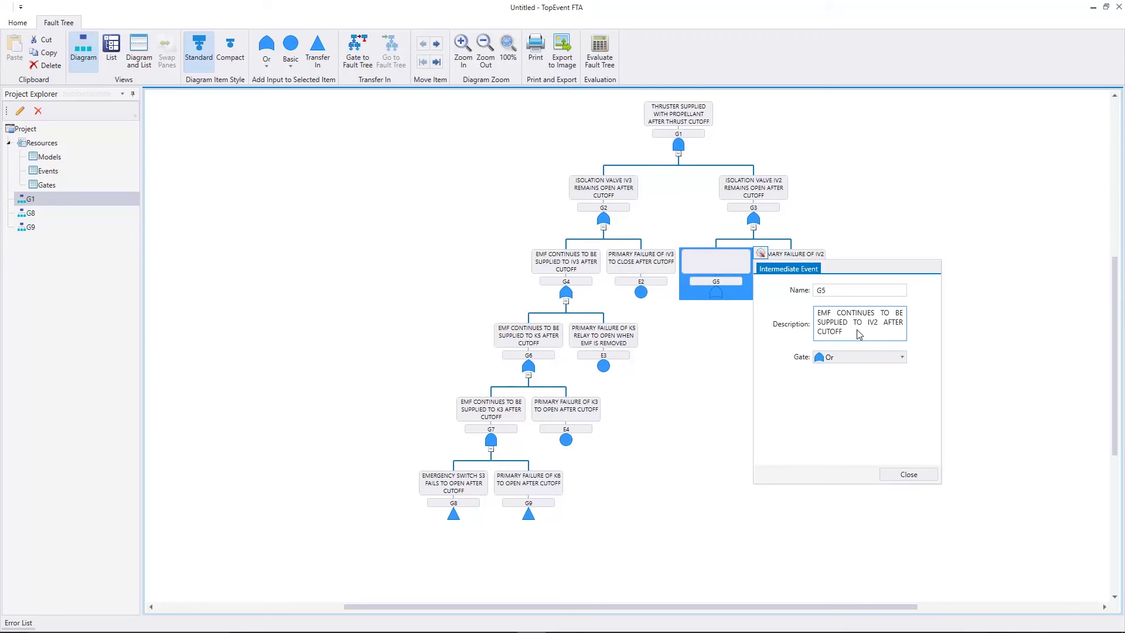
pyautogui.click(864, 360)
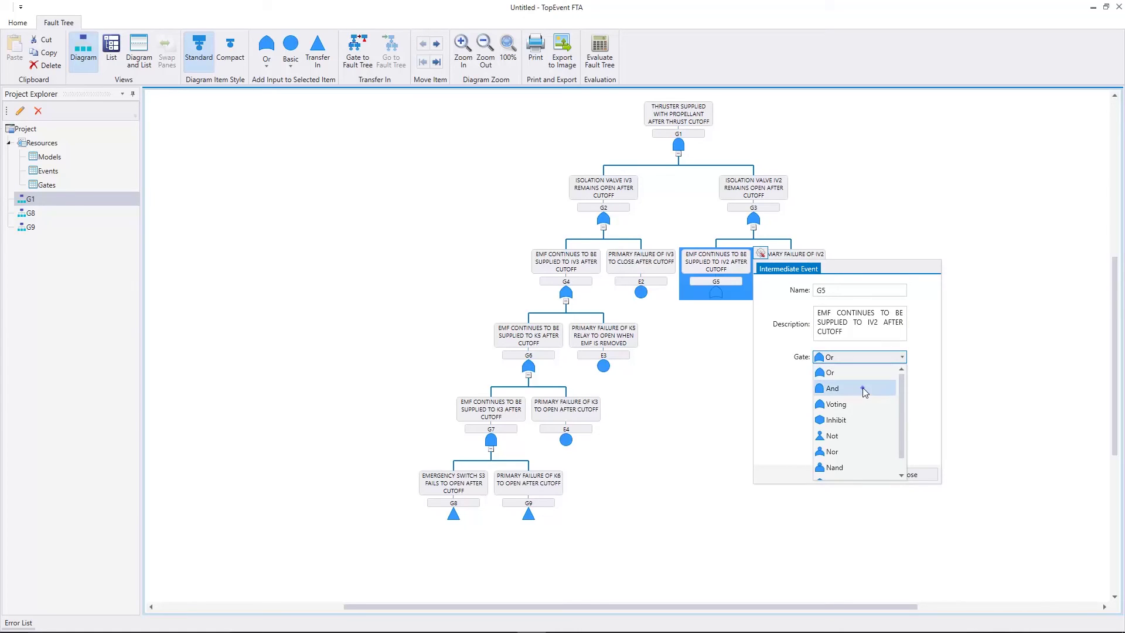
pyautogui.click(862, 387)
# Add two transfer inputs under G5 and link the left one to G8
pyautogui.click(900, 478)
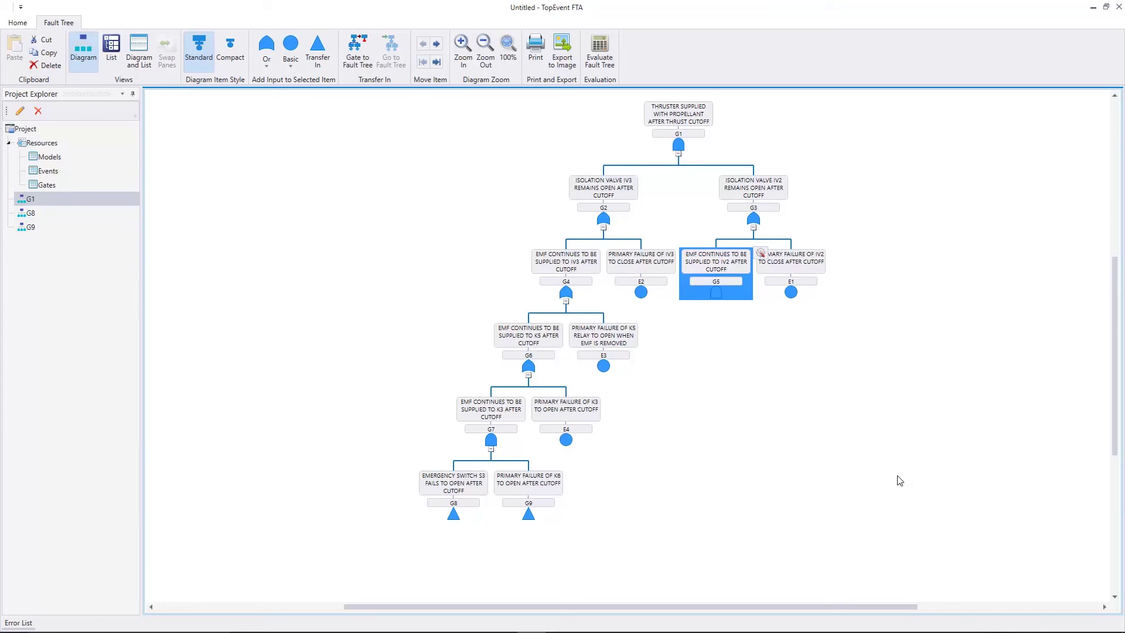
pyautogui.click(317, 50)
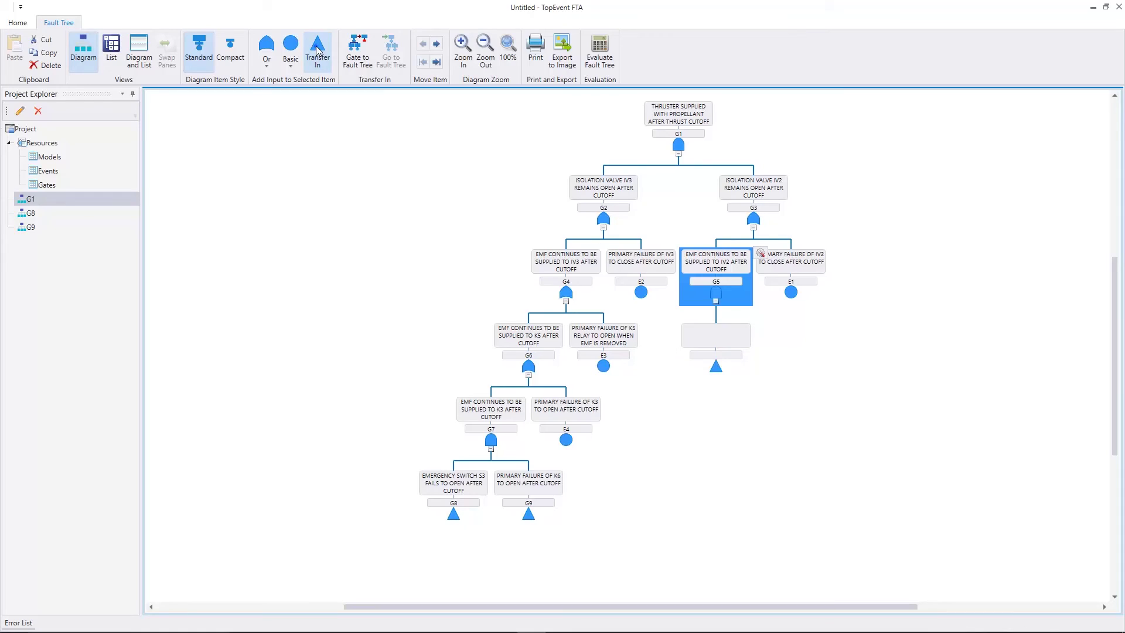
pyautogui.click(317, 51)
pyautogui.click(687, 342)
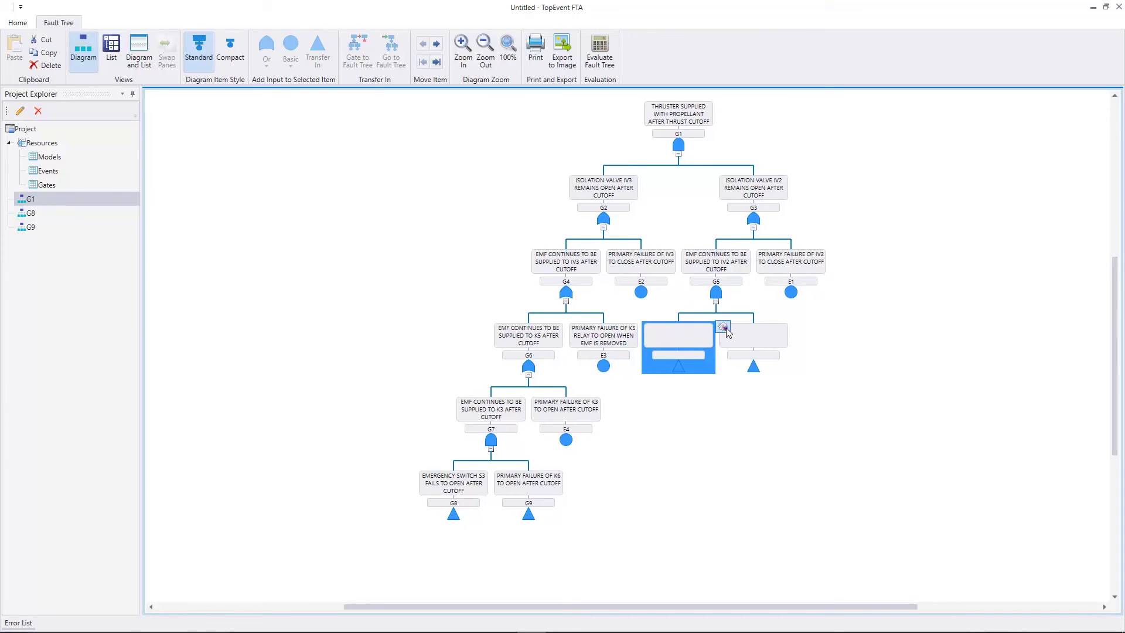
pyautogui.click(724, 328)
pyautogui.click(785, 366)
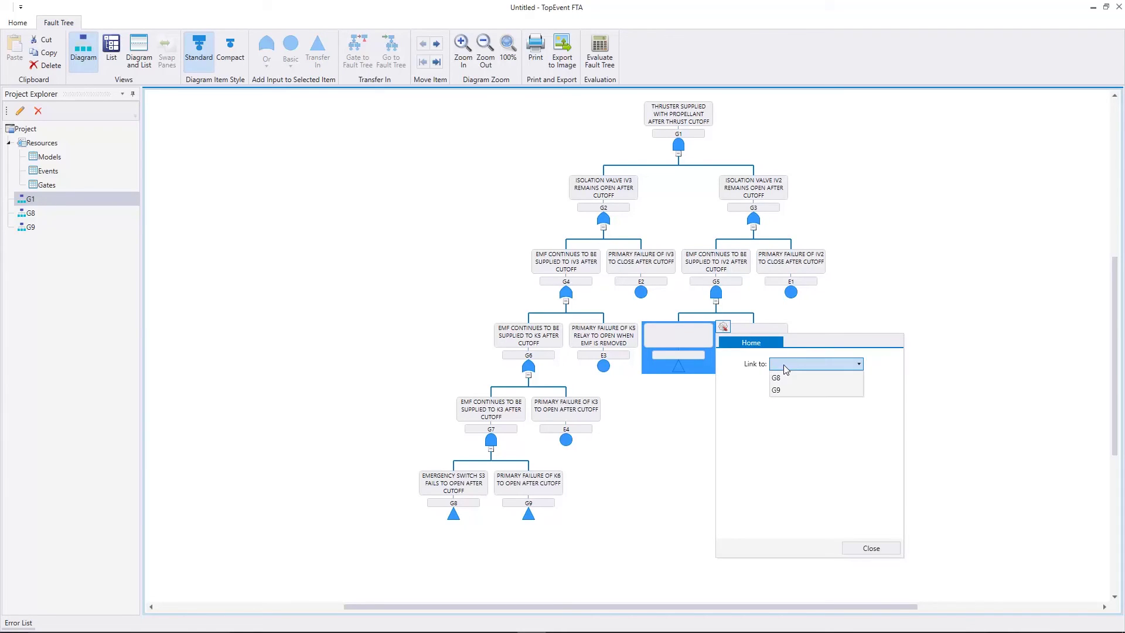
pyautogui.click(788, 378)
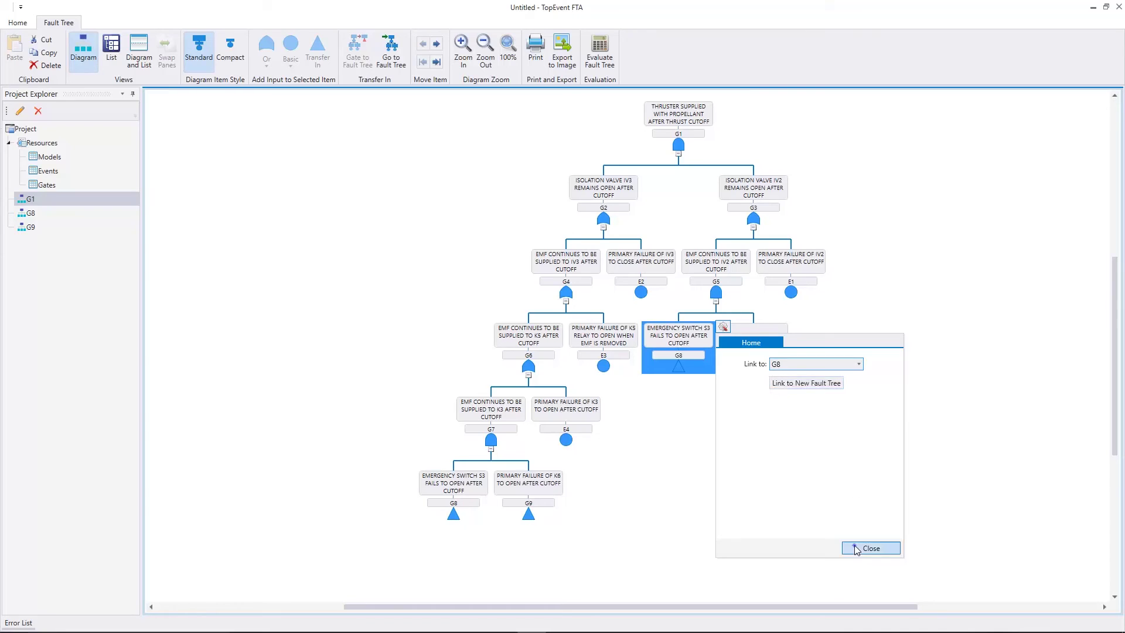
pyautogui.click(856, 548)
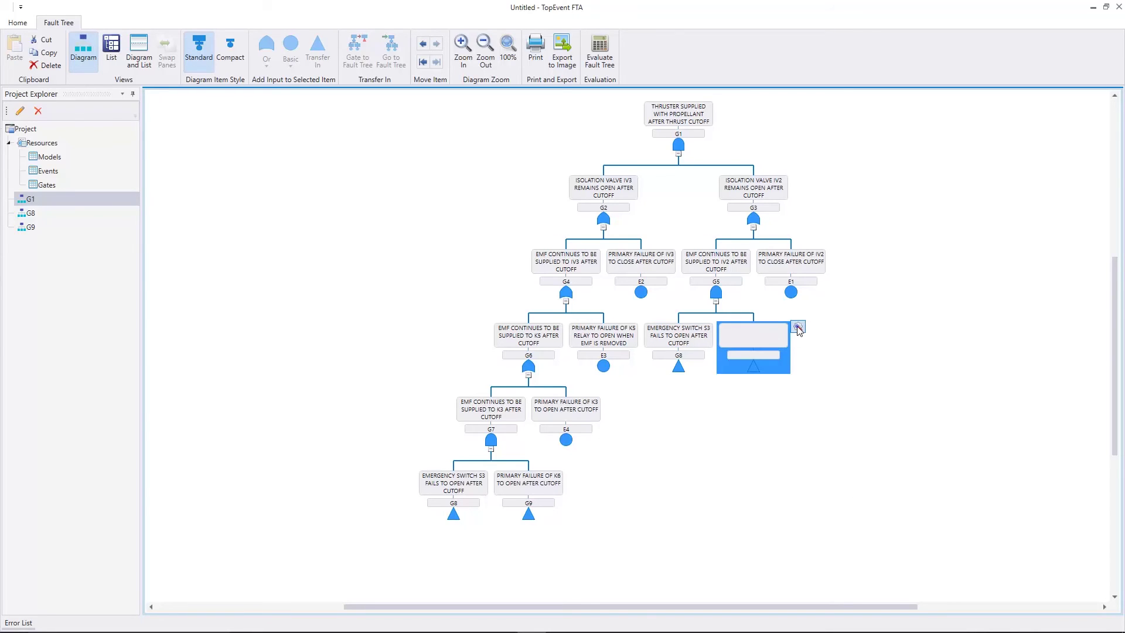
# Link the right transfer input under G5 to G9, then select top event G1
pyautogui.click(798, 328)
pyautogui.click(851, 364)
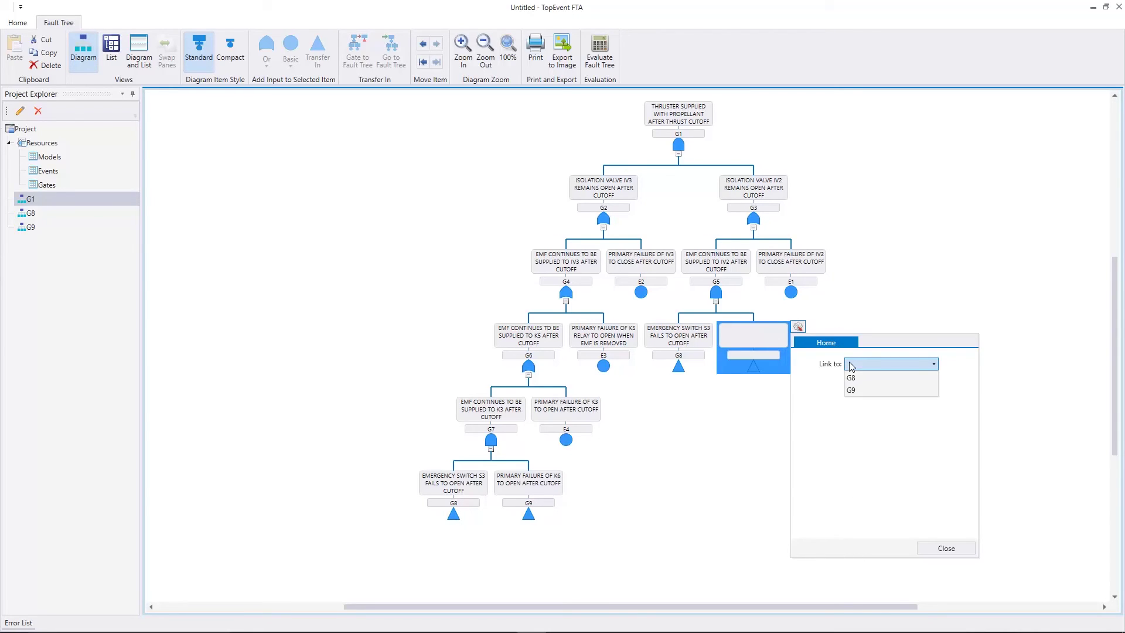
pyautogui.click(851, 390)
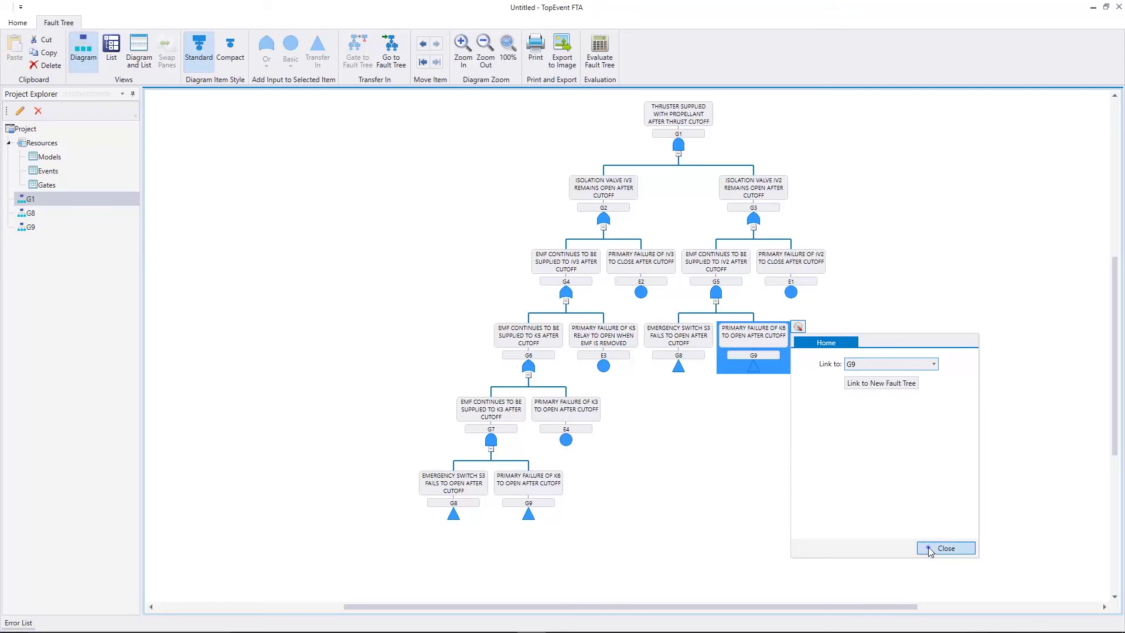
pyautogui.click(930, 549)
pyautogui.click(676, 140)
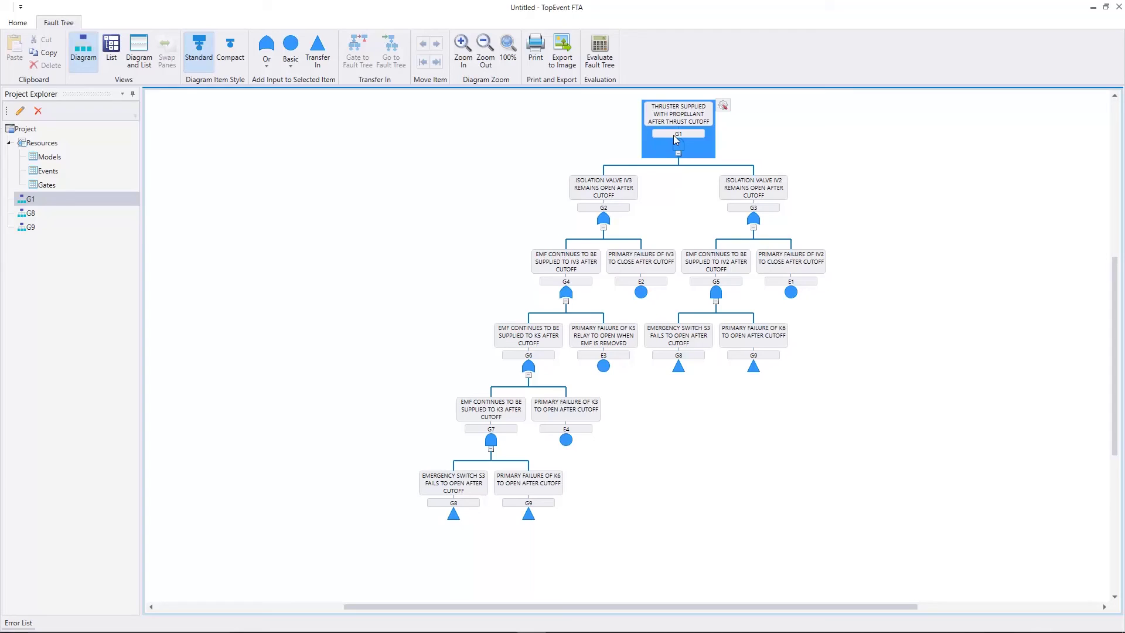
# Run a Qualitative And Quantitative (BDD Method) evaluation of the G1 fault tree
pyautogui.click(604, 56)
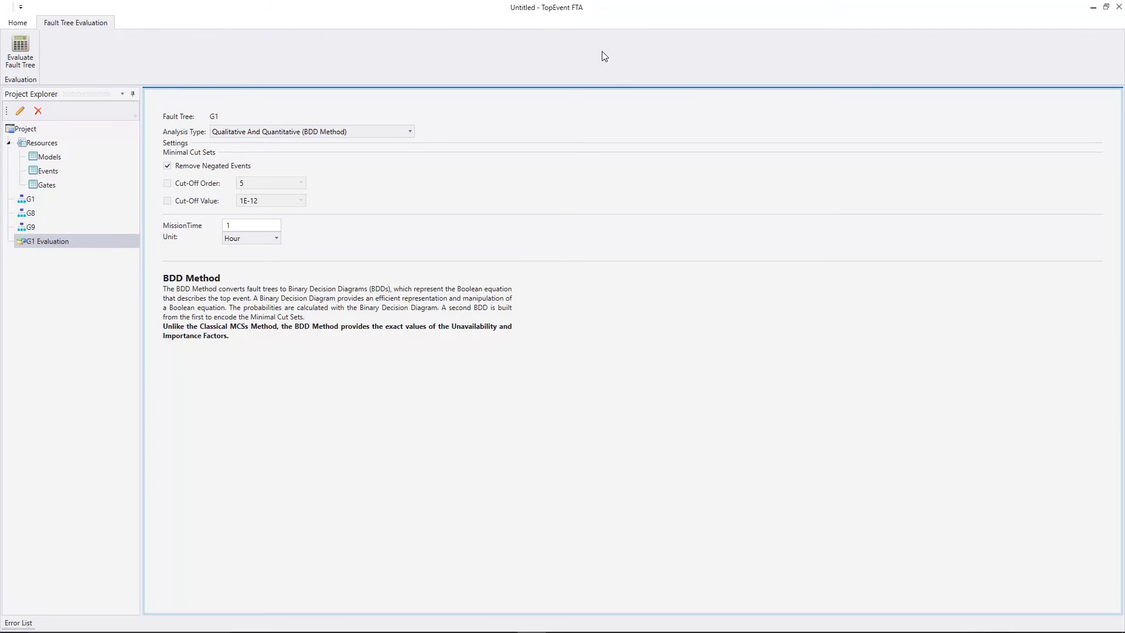
pyautogui.click(369, 133)
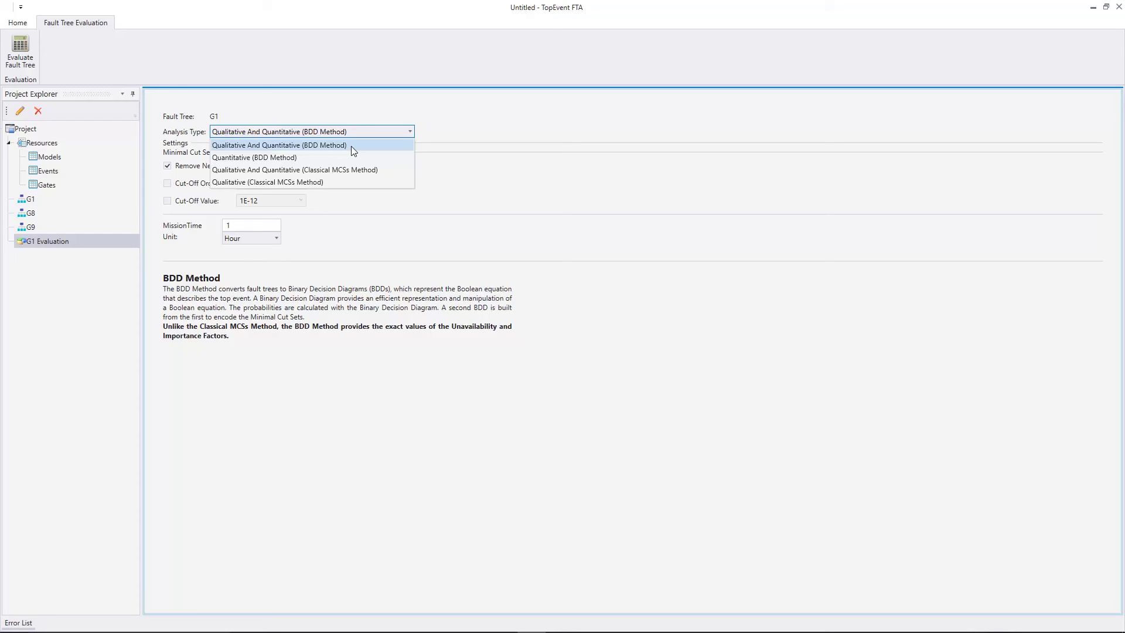
pyautogui.click(351, 145)
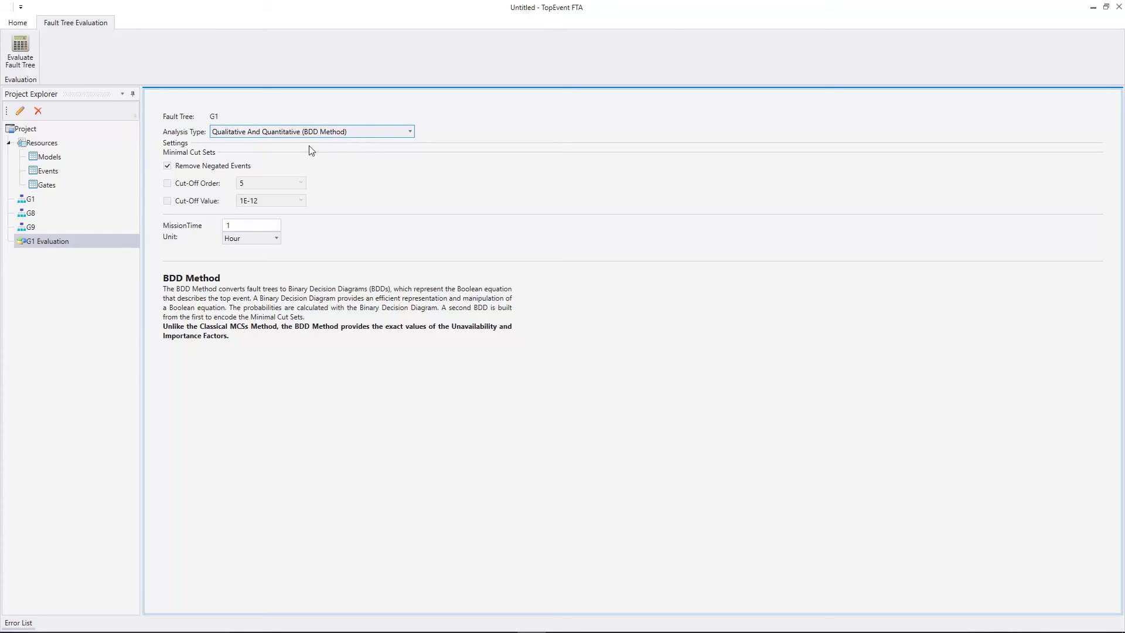
pyautogui.click(23, 47)
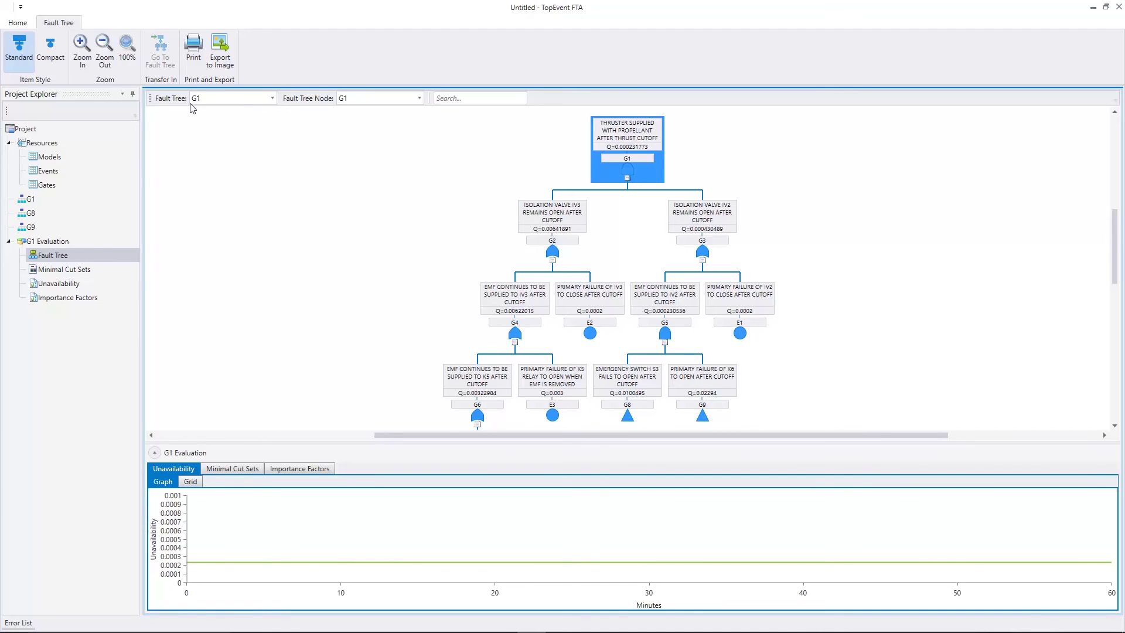
# Check the minimal cut sets for gates G2, G3, G5 and G1, then show the Importance Factors
pyautogui.click(233, 470)
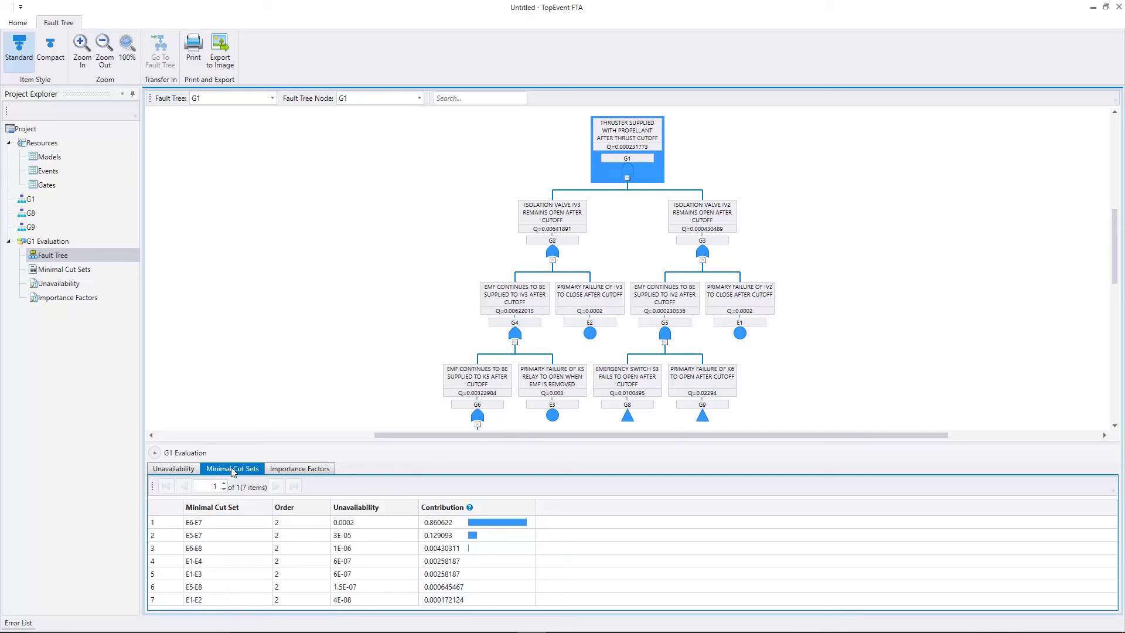
pyautogui.click(552, 227)
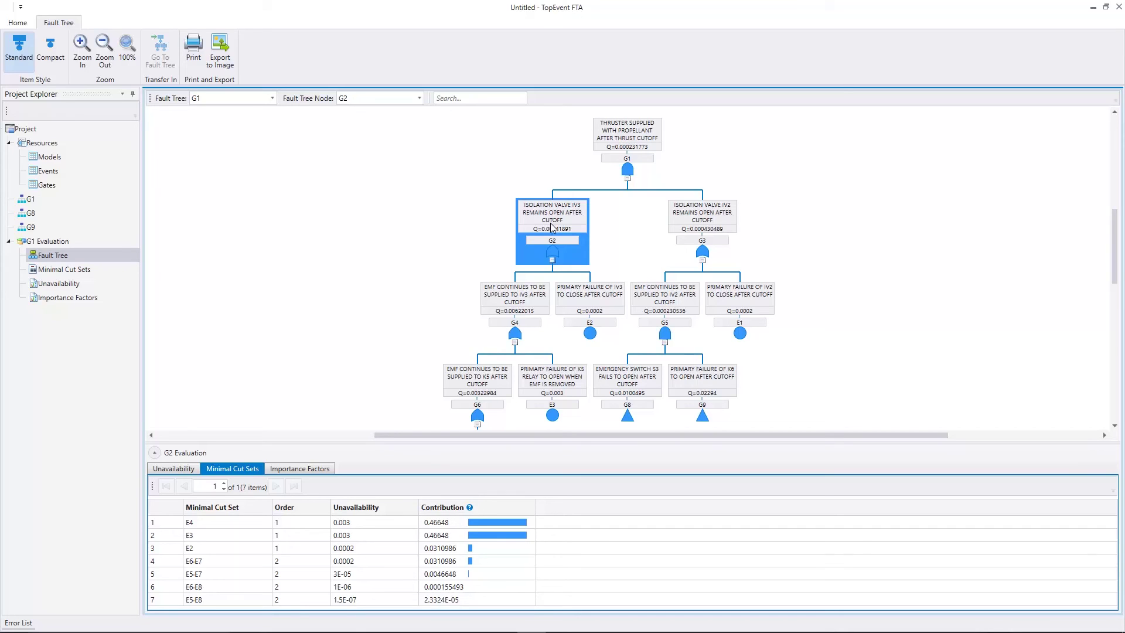
pyautogui.click(691, 226)
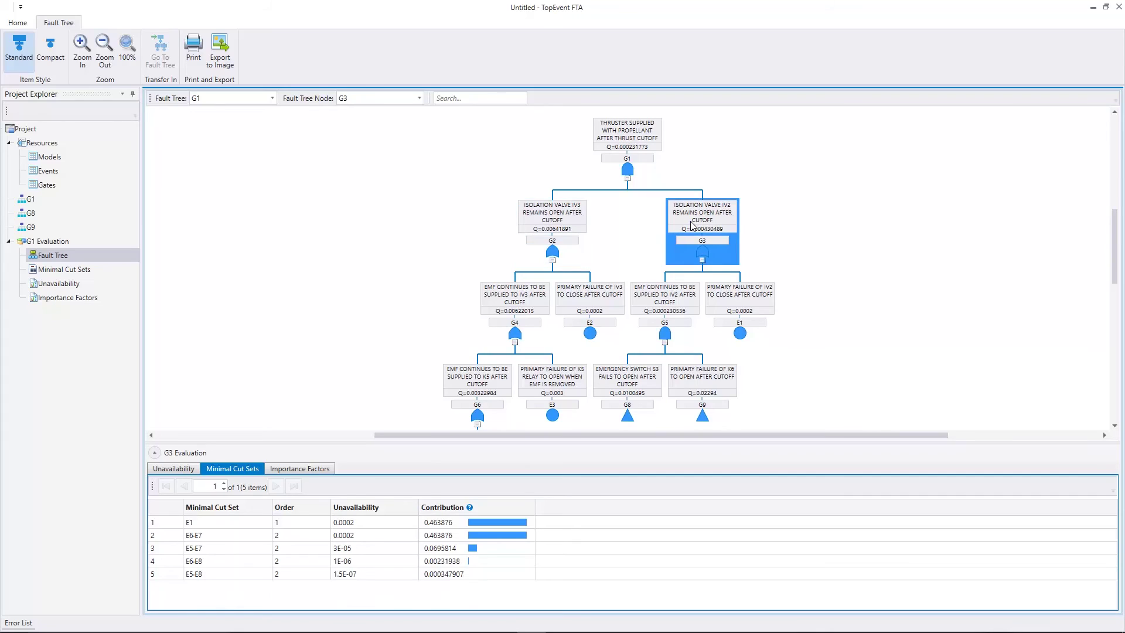
pyautogui.click(654, 304)
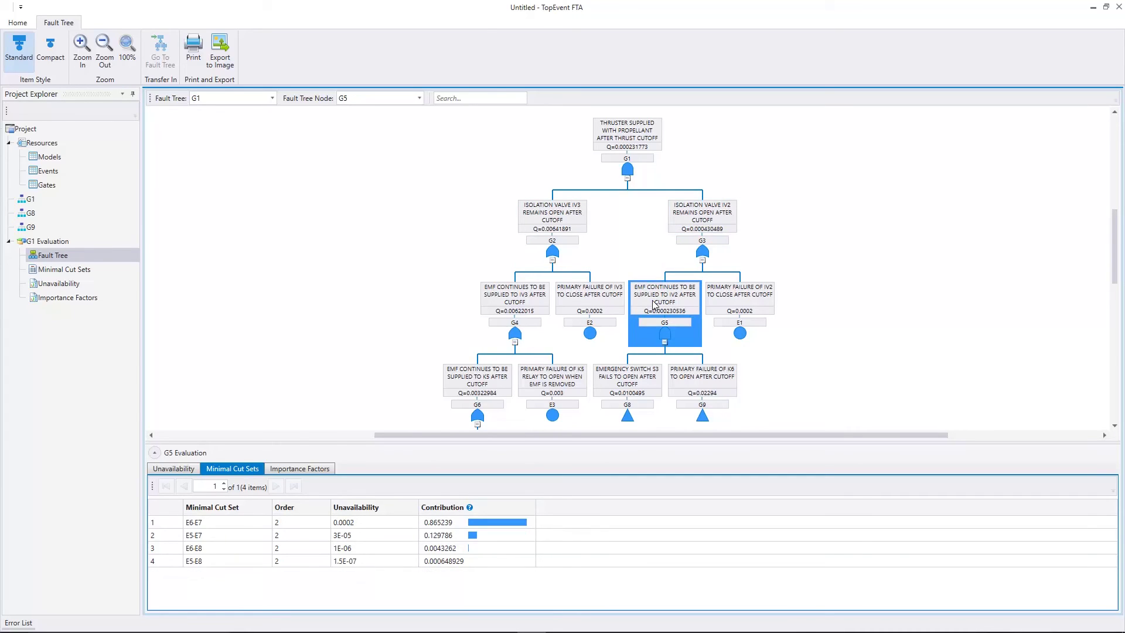
pyautogui.click(626, 143)
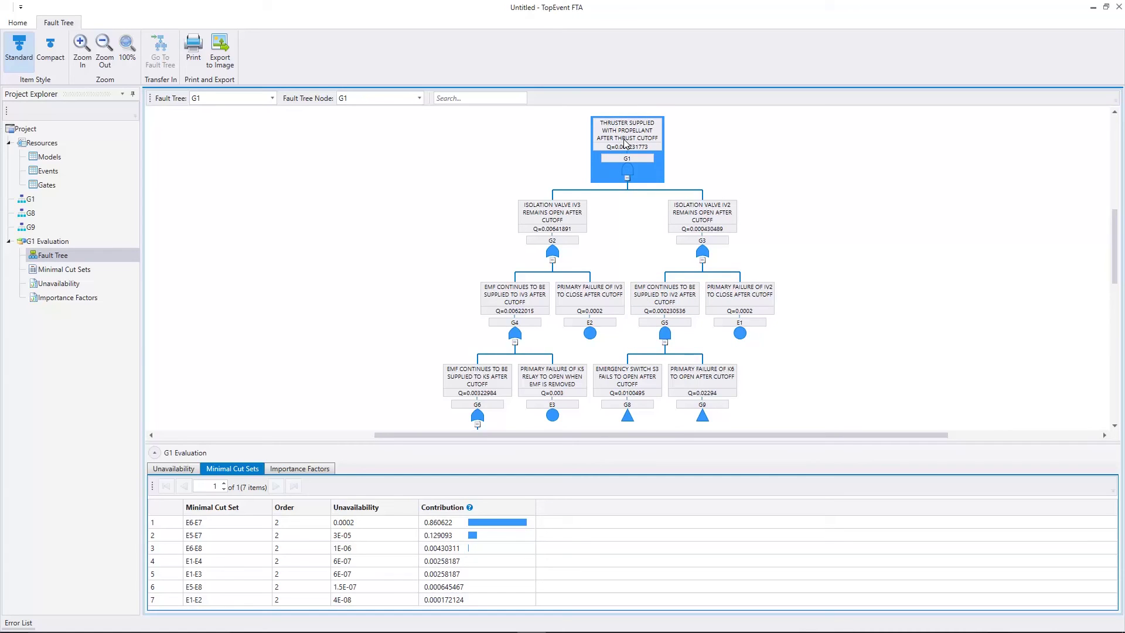
pyautogui.click(308, 469)
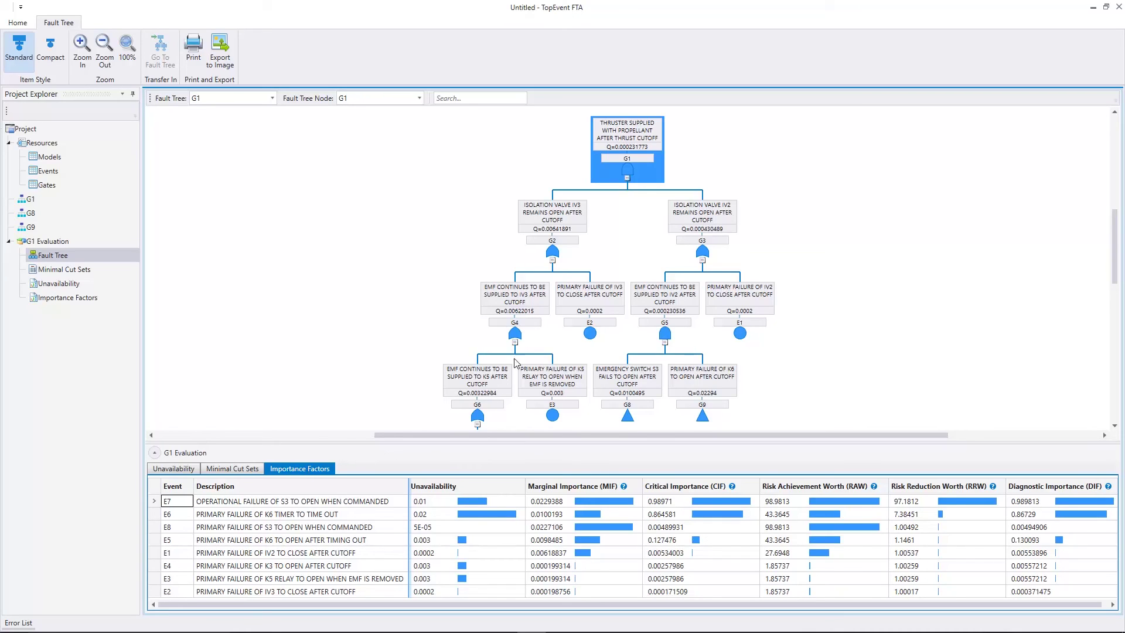
# View importance factors for G2, G3 and G1, then open the full Minimal Cut Sets page
pyautogui.click(542, 226)
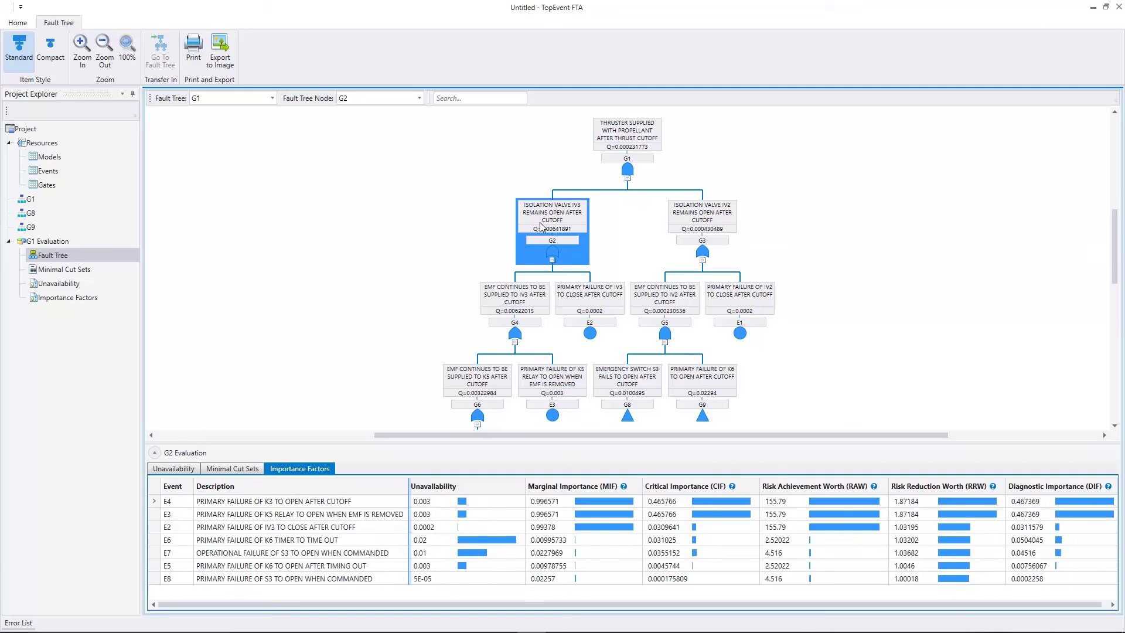
pyautogui.click(691, 229)
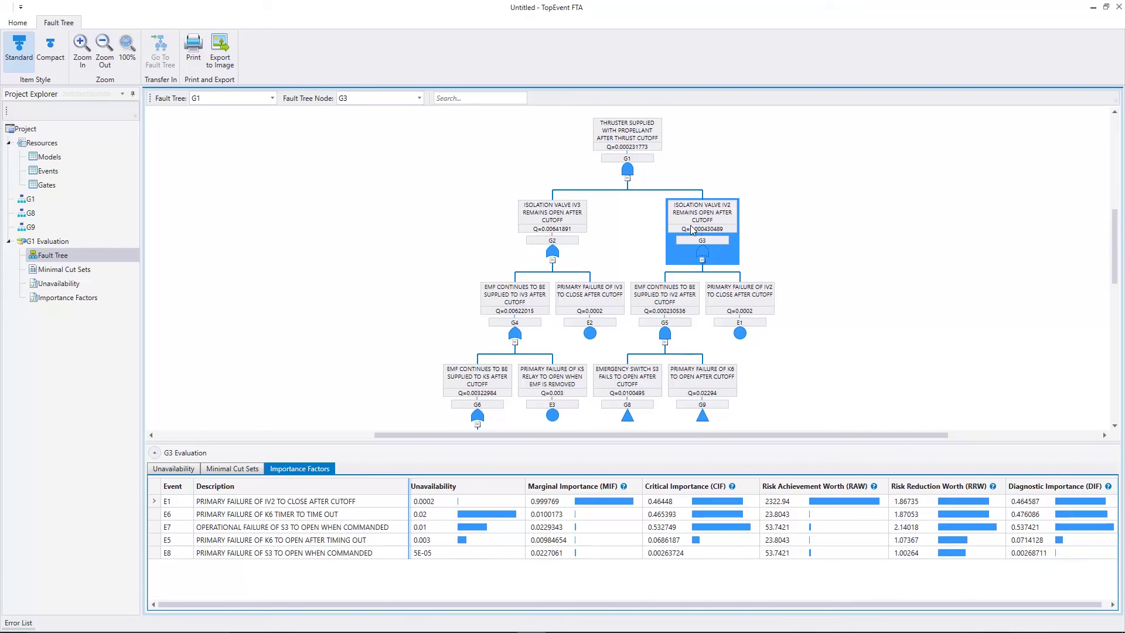
pyautogui.click(635, 147)
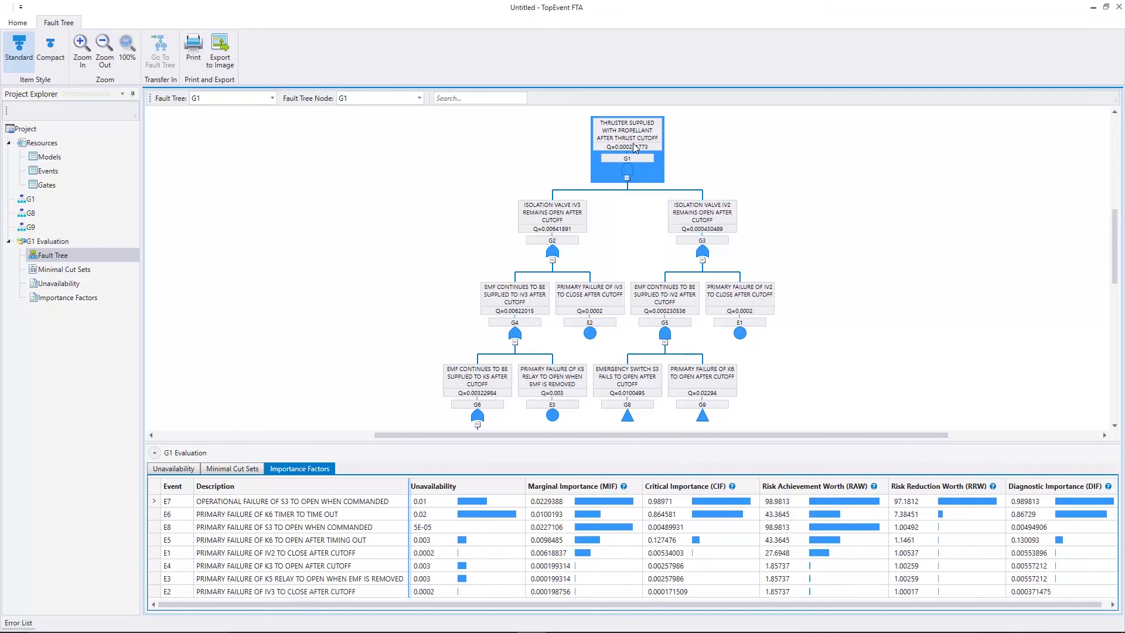
pyautogui.click(89, 270)
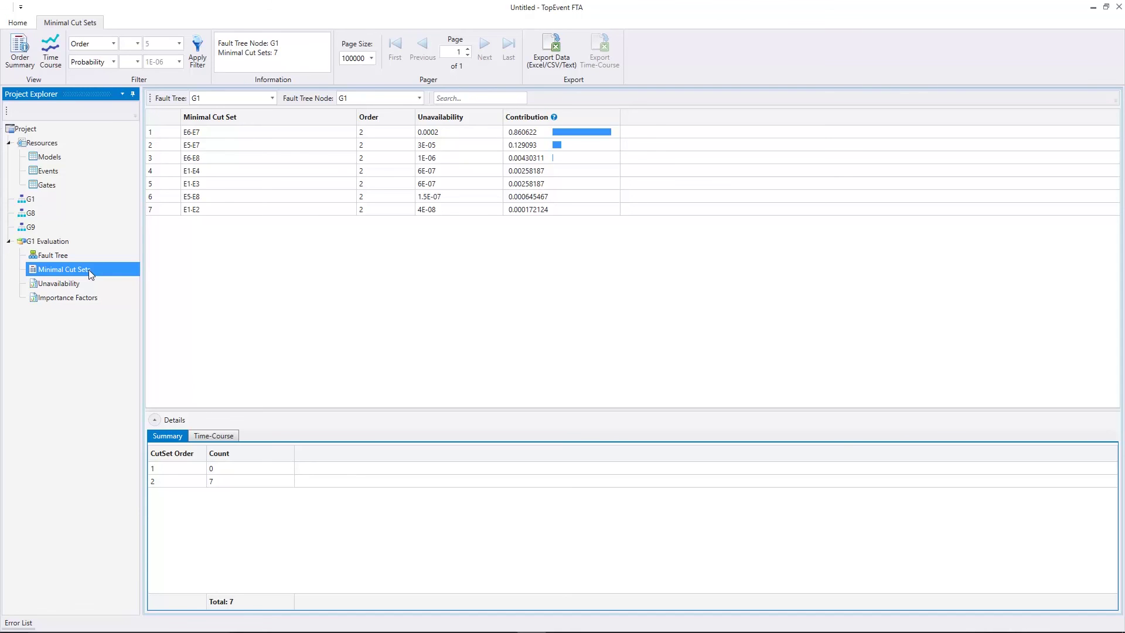
# Insert 'BDD' into the G1 Evaluation name, making 'G1 BDD Evaluation', then reopen the G1 diagram
pyautogui.click(58, 242)
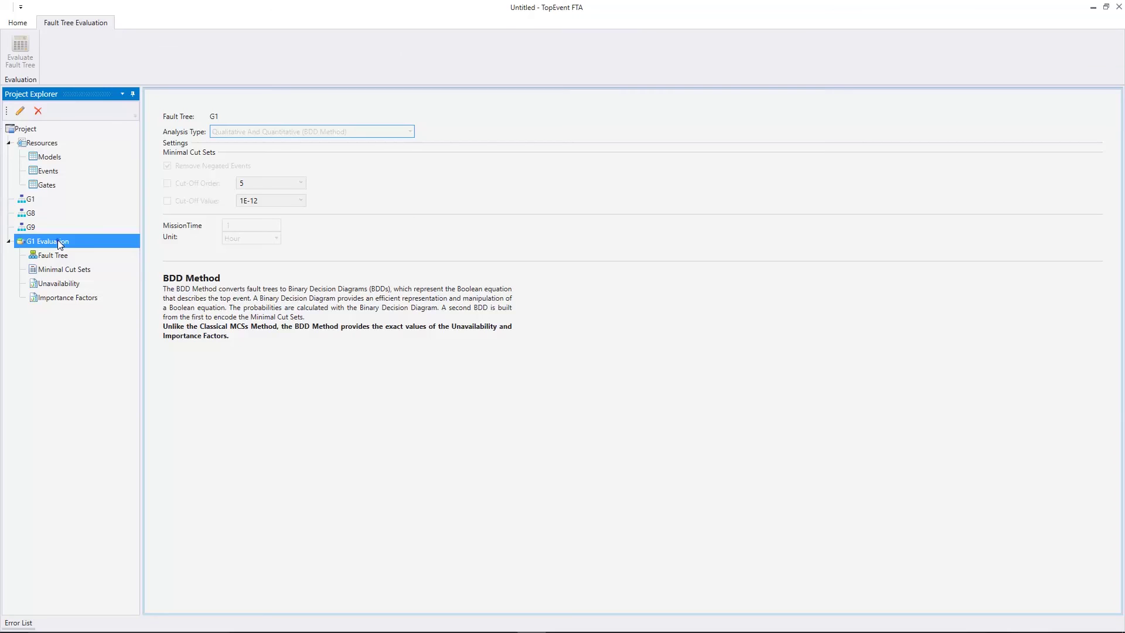
pyautogui.rightClick(59, 242)
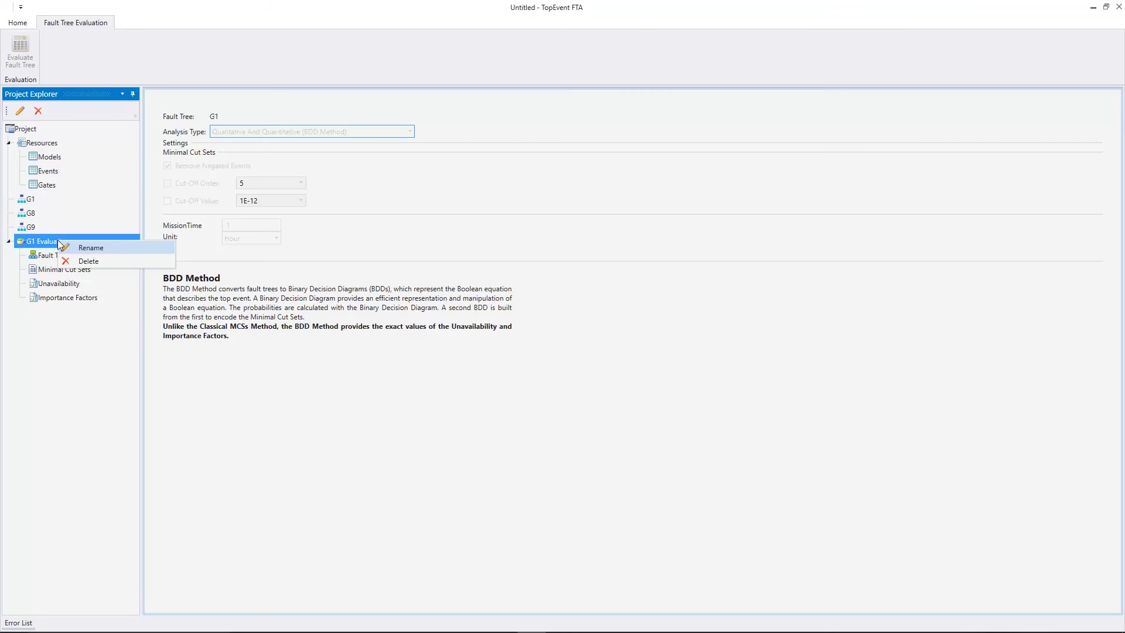
pyautogui.click(71, 249)
pyautogui.click(42, 243)
pyautogui.write('BDD')
pyautogui.press('Return')
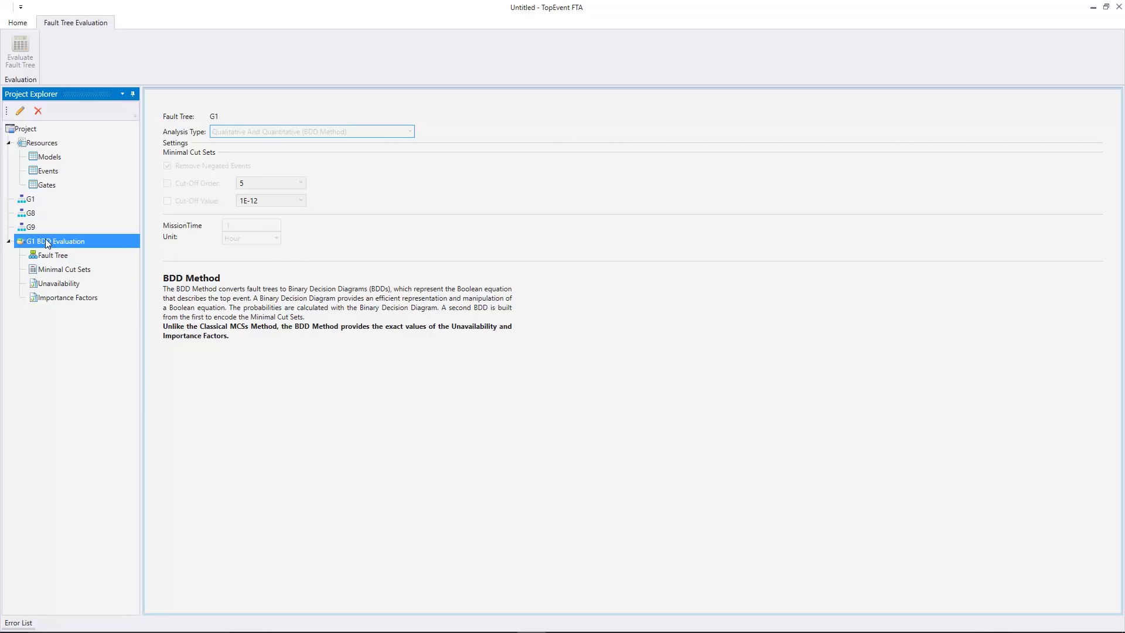
pyautogui.click(47, 203)
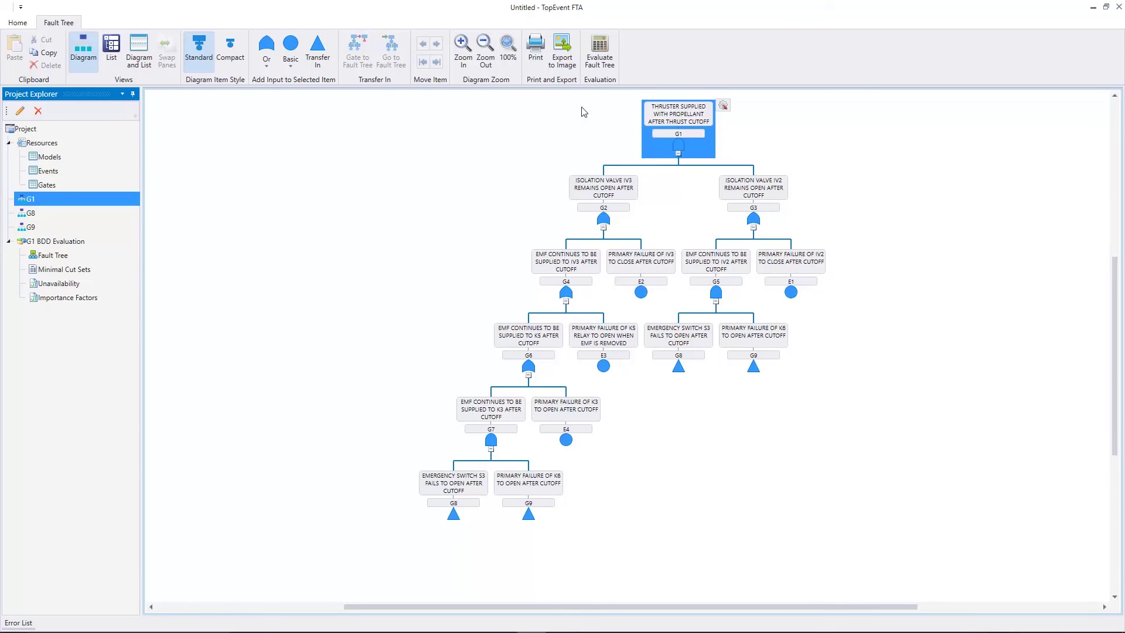
# Create a new G1 evaluation using Qualitative And Quantitative (Classical MCSs Method) analysis
pyautogui.click(603, 54)
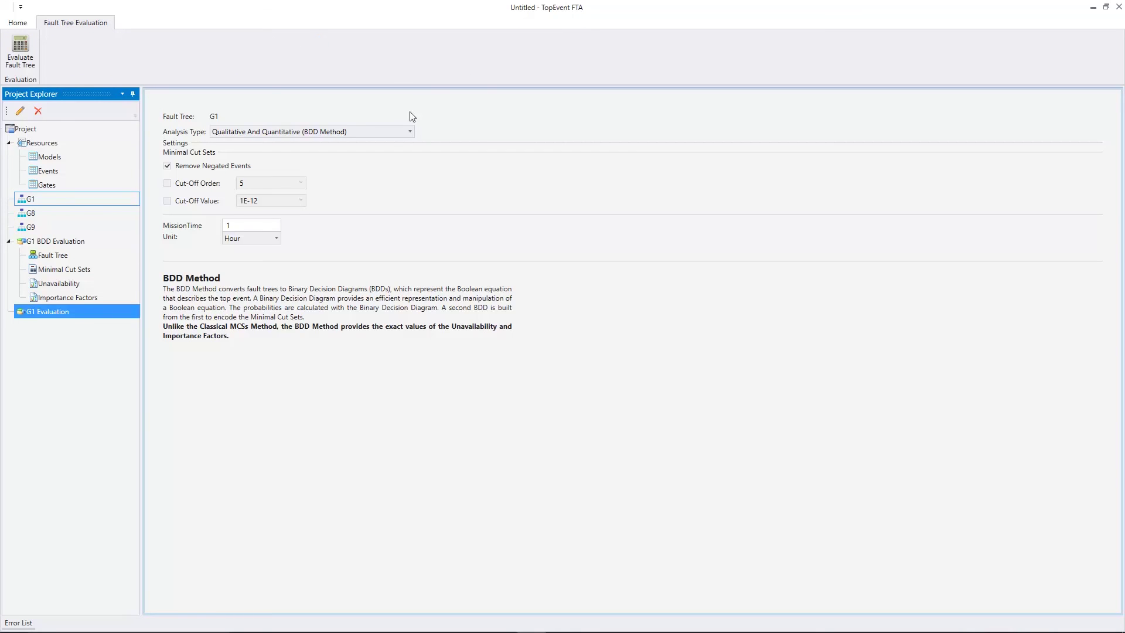
pyautogui.click(408, 132)
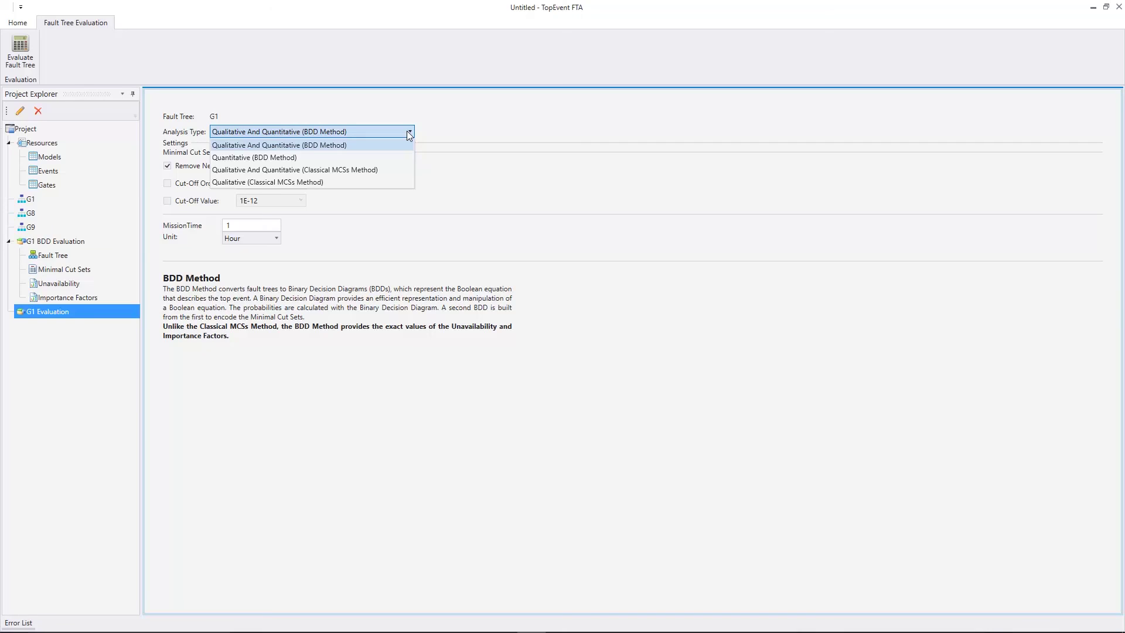
pyautogui.click(393, 168)
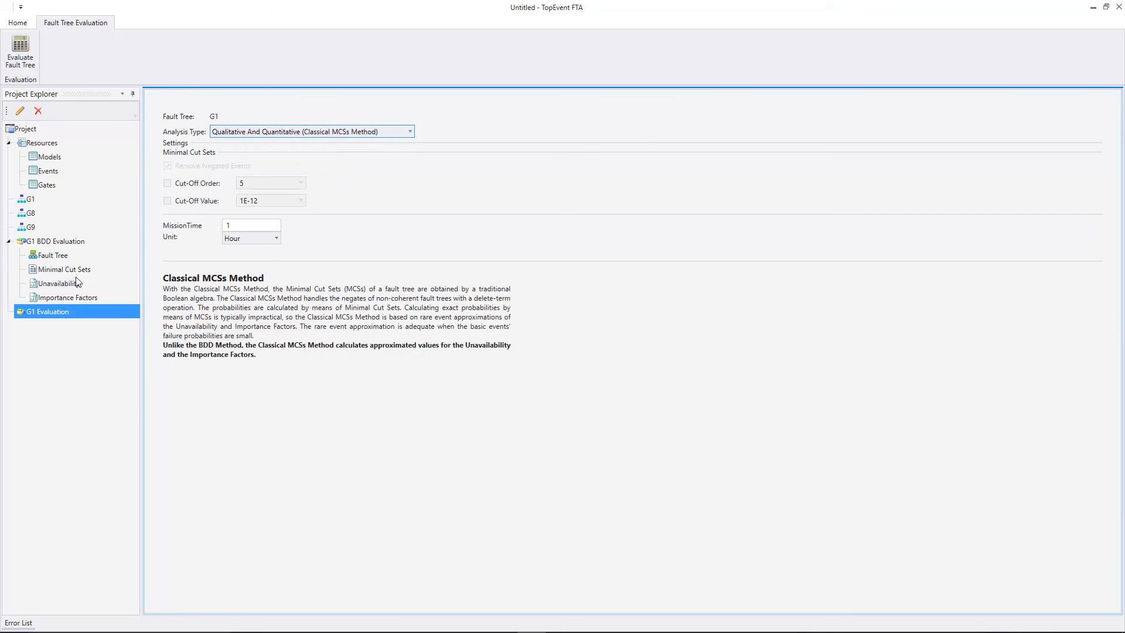
# Rename the evaluation to G1 Classical Evaluation and run it, giving Q=0.00023239
pyautogui.rightClick(70, 313)
pyautogui.click(115, 320)
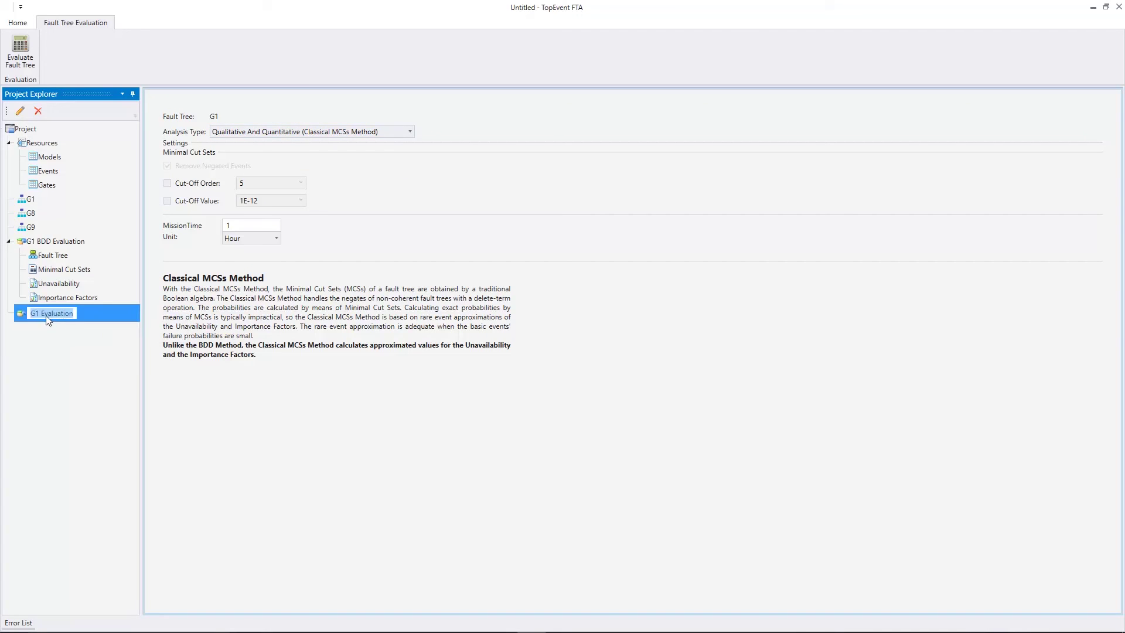
pyautogui.write('Classical')
pyautogui.press('Return')
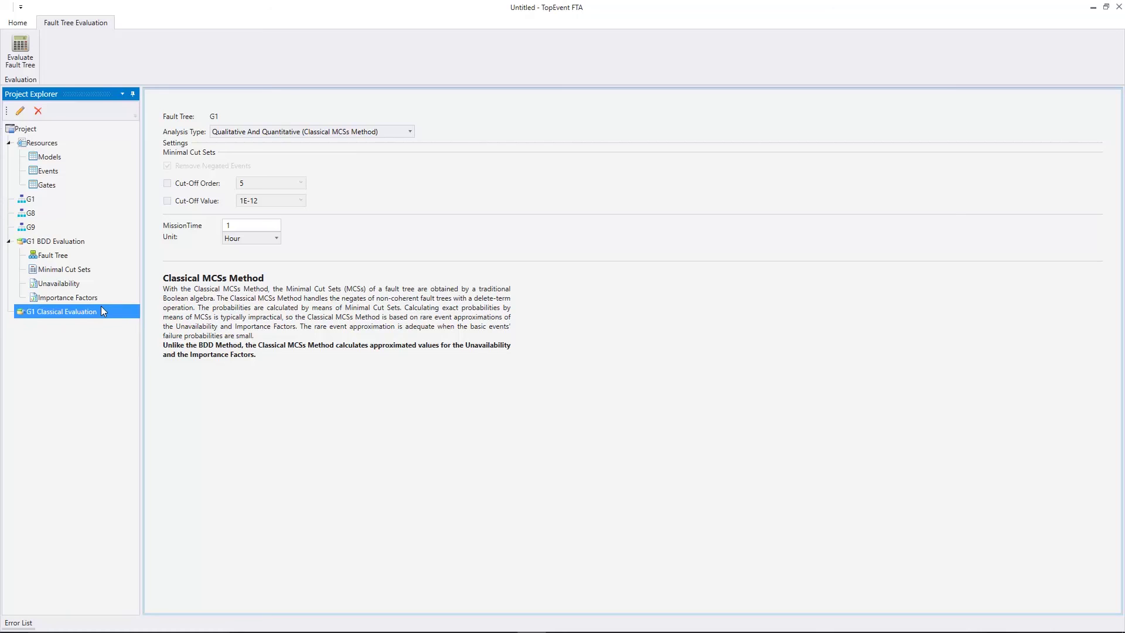
pyautogui.click(30, 62)
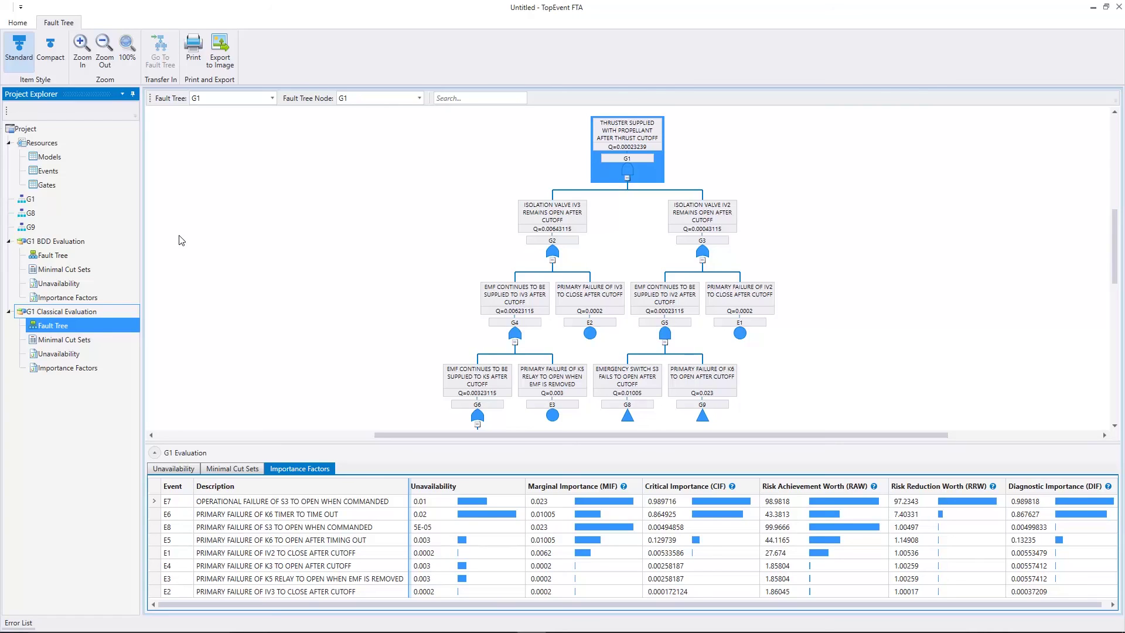
# Compare the BDD (Q=0.000231773) and Classical (Q=0.00023239) fault tree results, ending on BDD
pyautogui.click(73, 257)
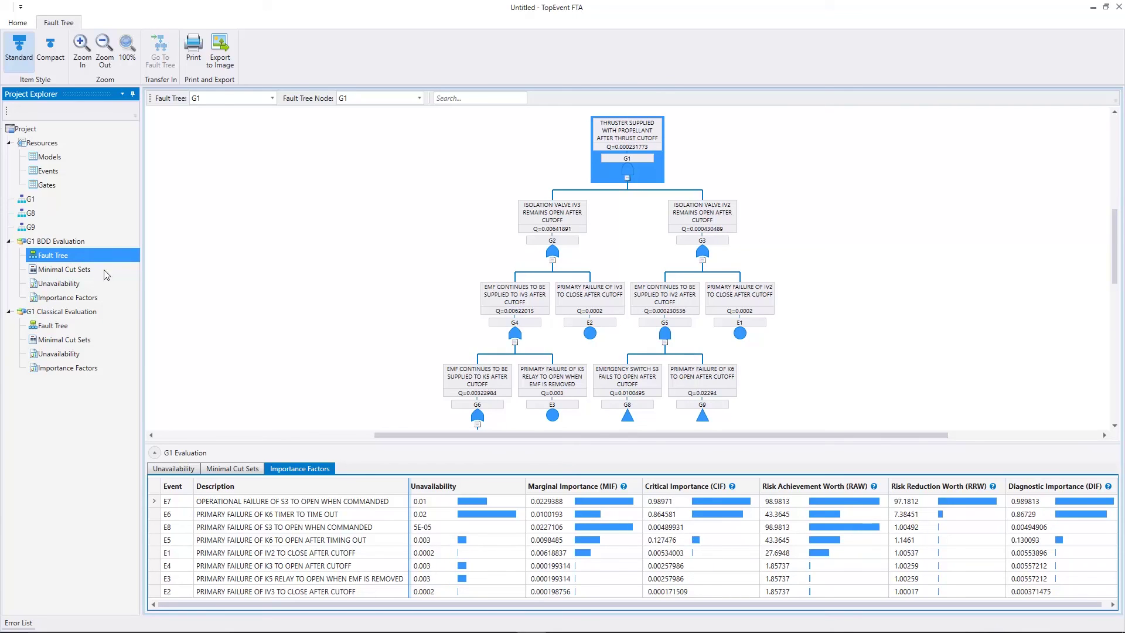
pyautogui.click(117, 324)
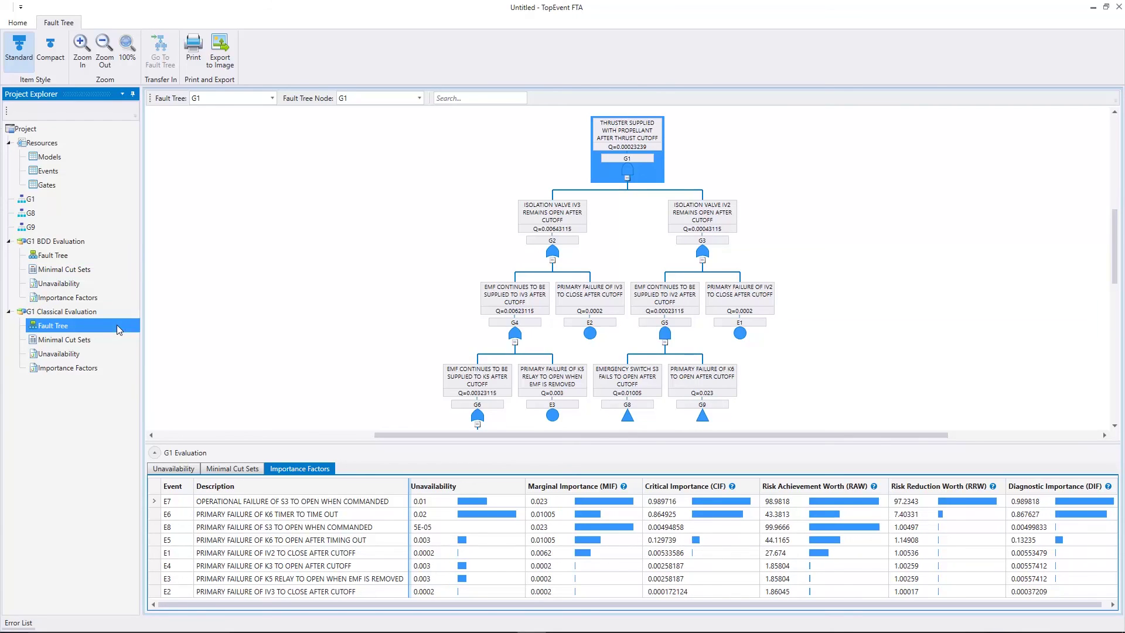
pyautogui.click(101, 255)
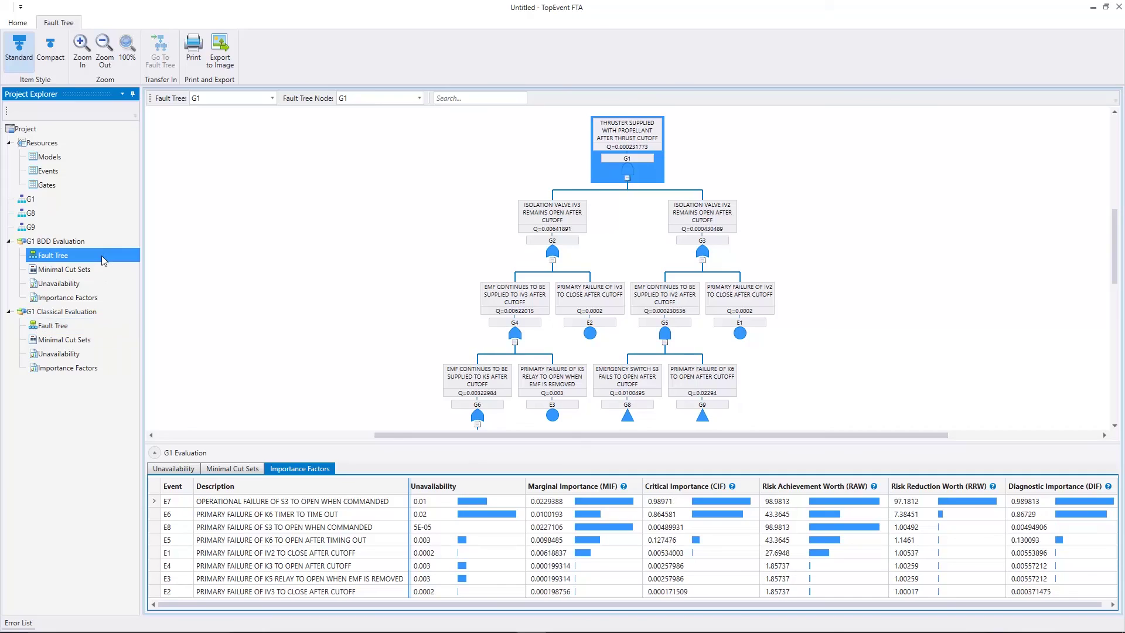